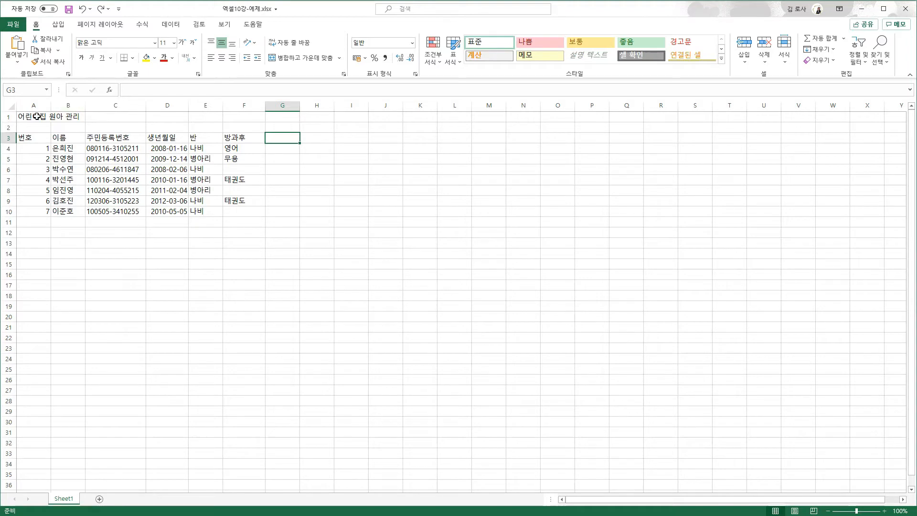
Merge and center the title across A1:F1, and center the contents of the table in A3:F10 horizontally.
drag(35, 117, 246, 118)
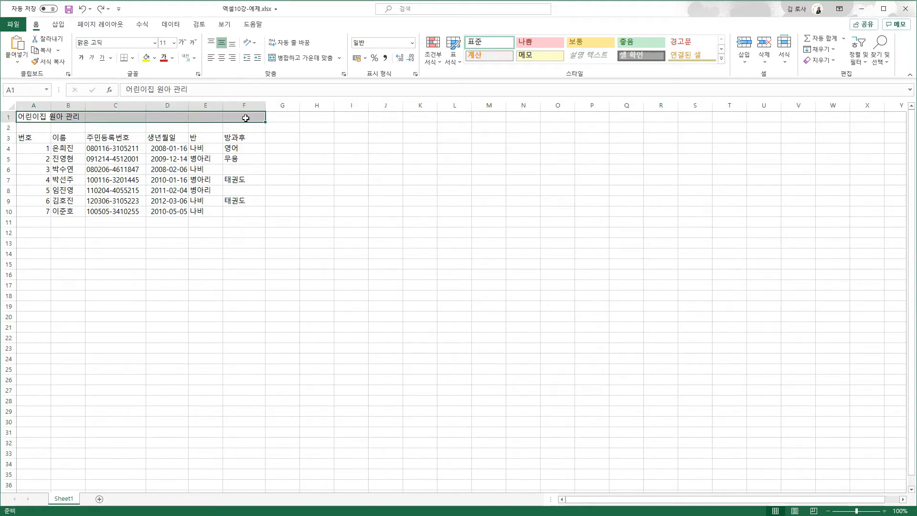
click(301, 58)
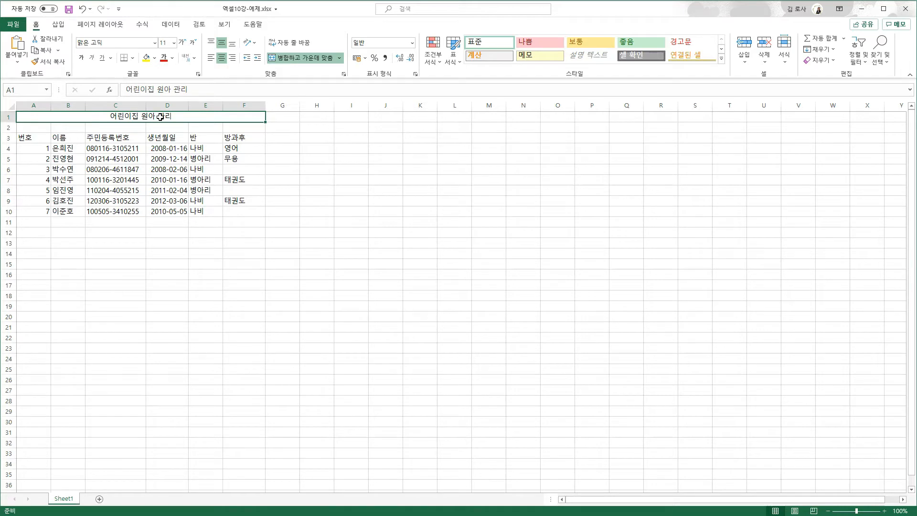
click(28, 139)
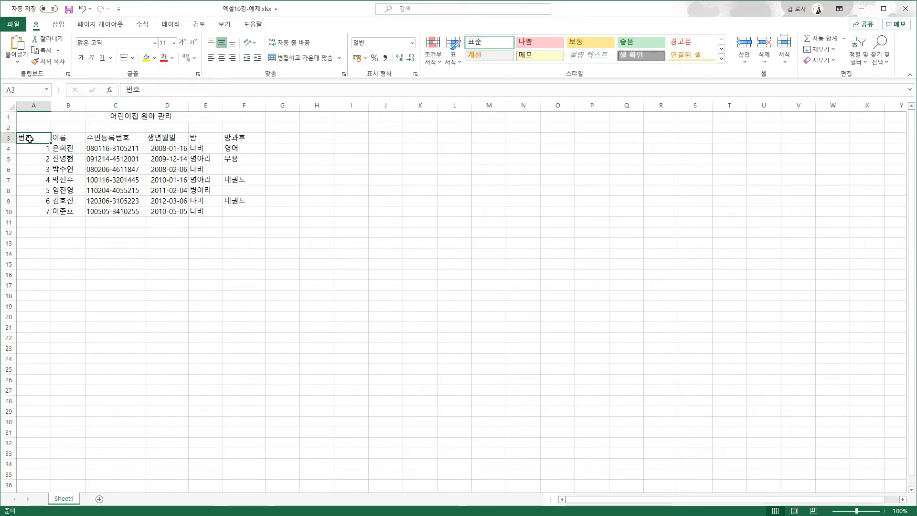
key(ctrl+a)
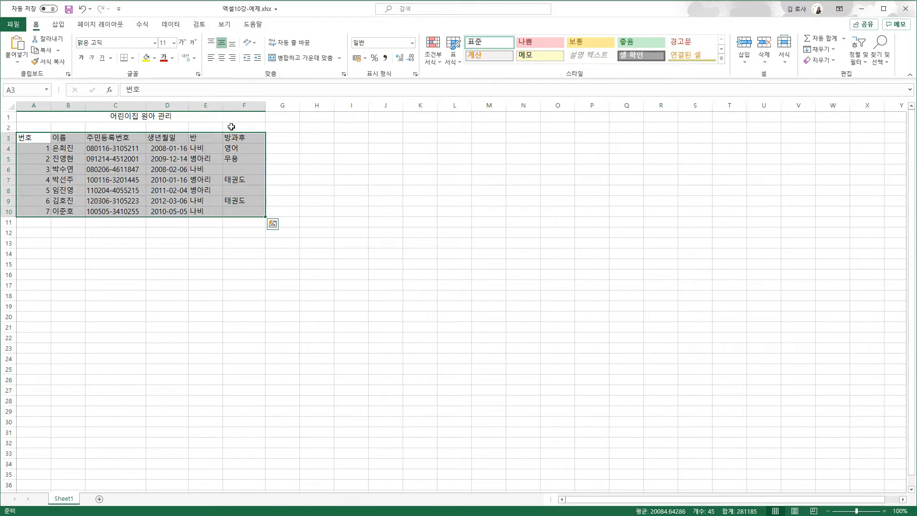
click(221, 58)
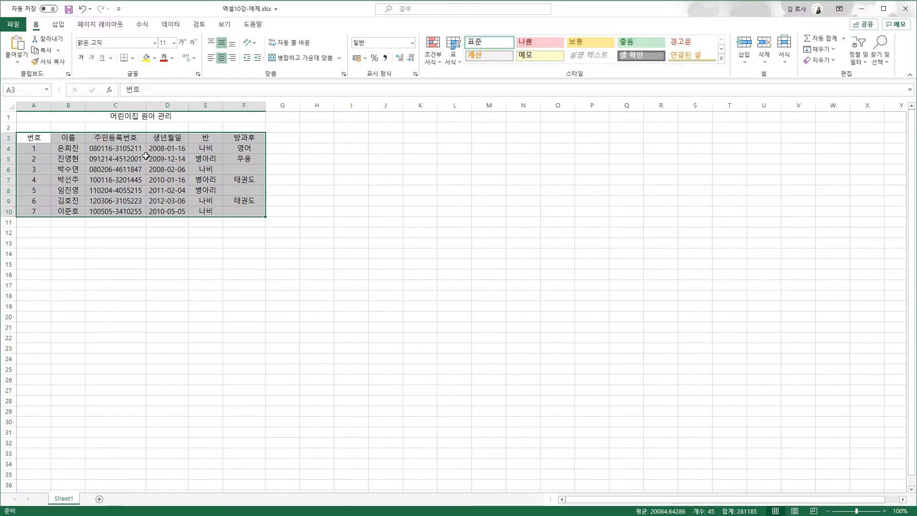
Apply all borders plus a thick outside border to the table in A3:F10.
click(133, 58)
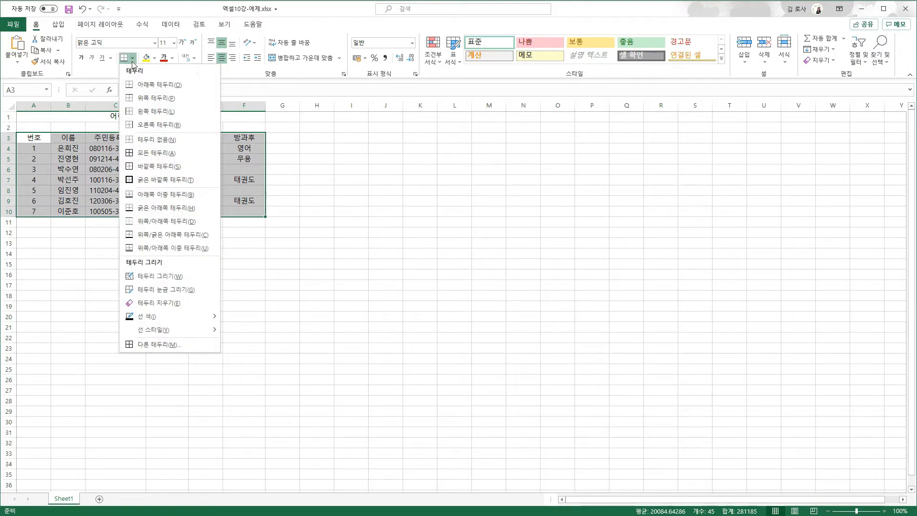
click(146, 152)
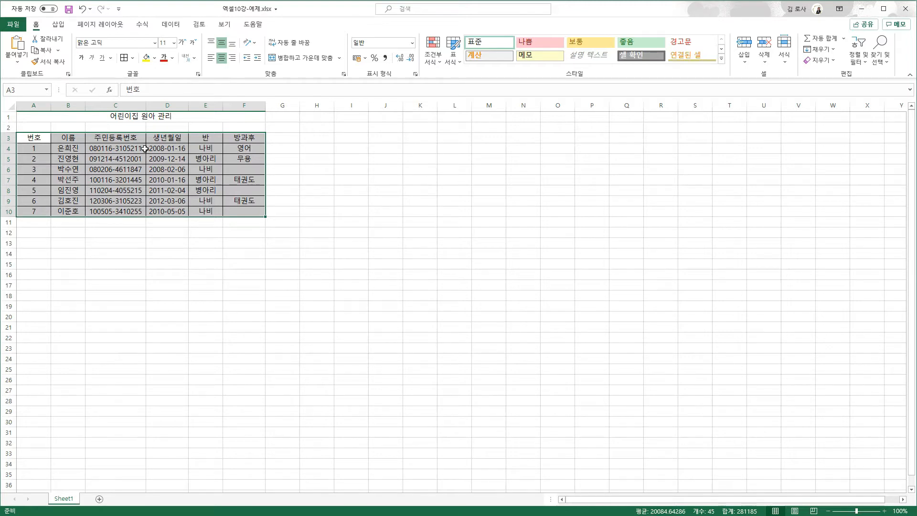
click(132, 57)
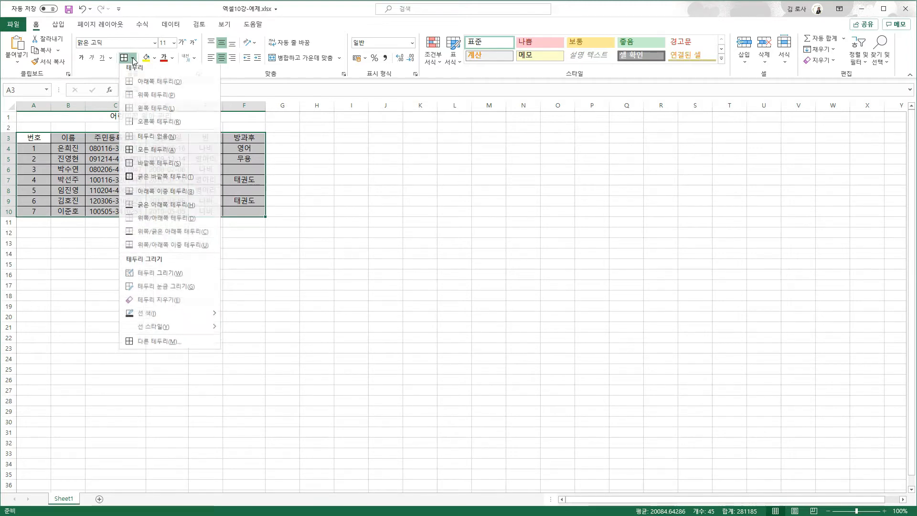
click(154, 179)
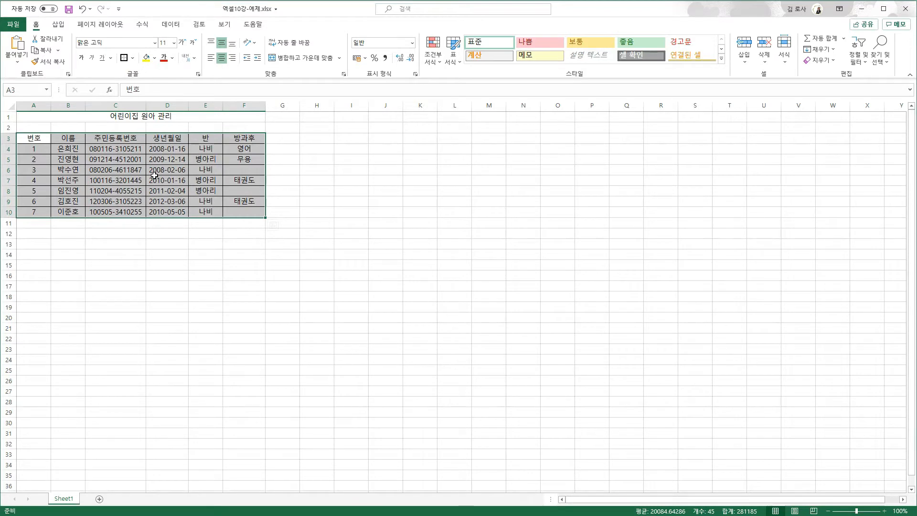
Apply a thick outside border to the header row A3:F3.
drag(33, 138, 228, 140)
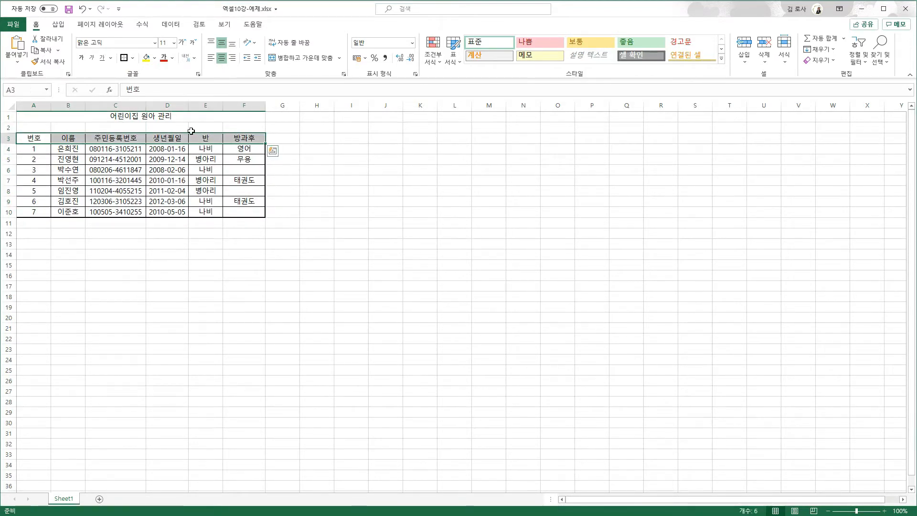
click(124, 57)
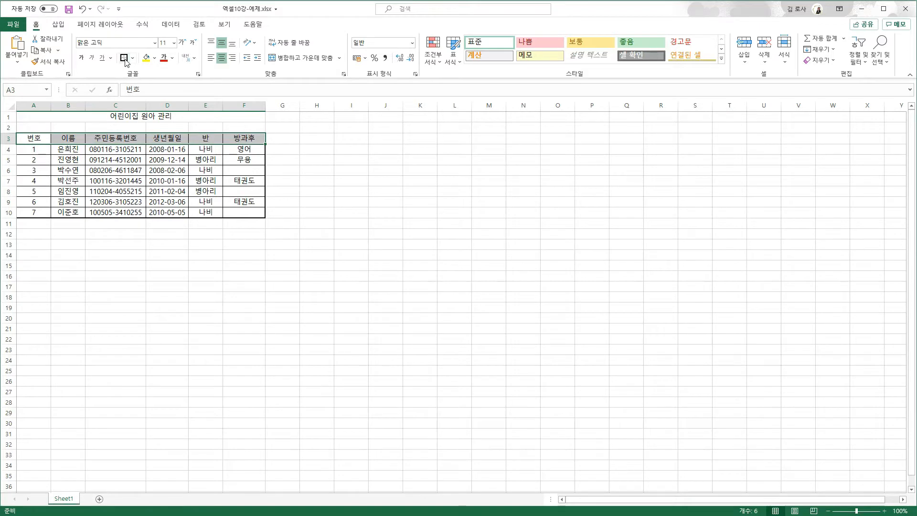
click(319, 158)
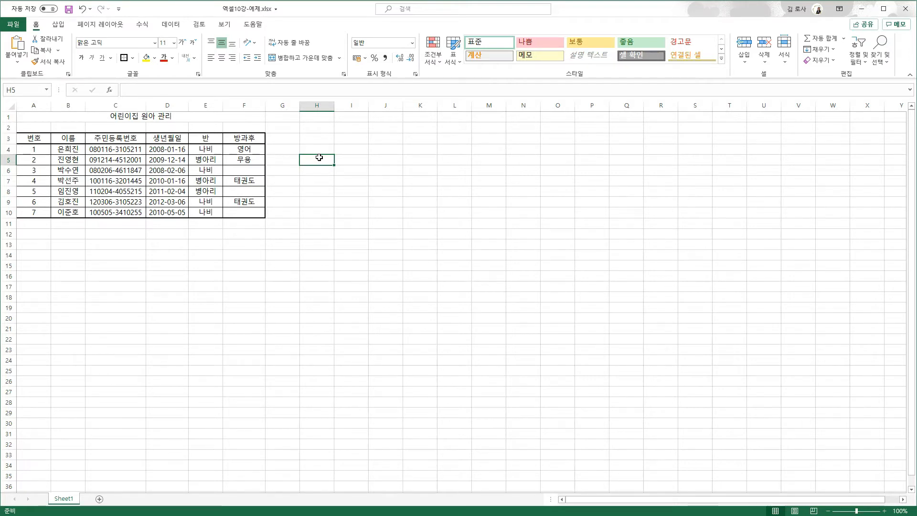
Change the font of the merged title in row 1 to 나눔스퀘어_ac.
click(177, 116)
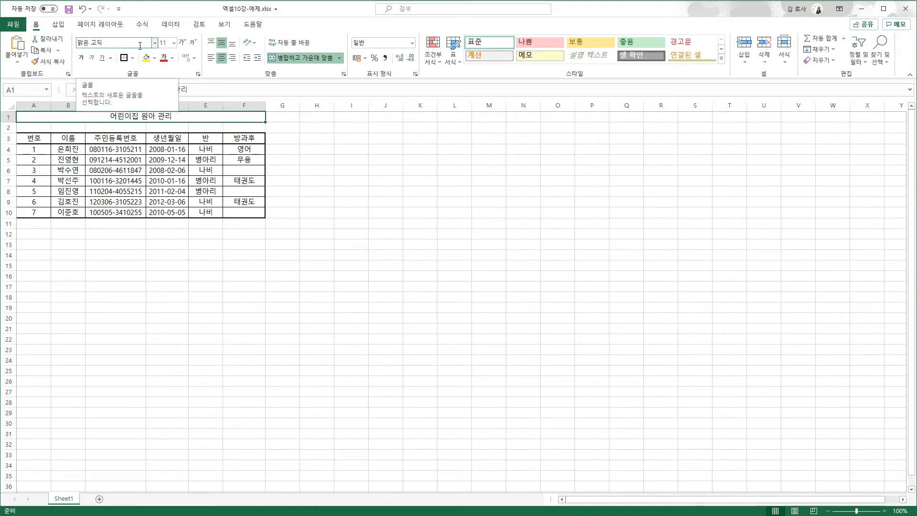
click(154, 43)
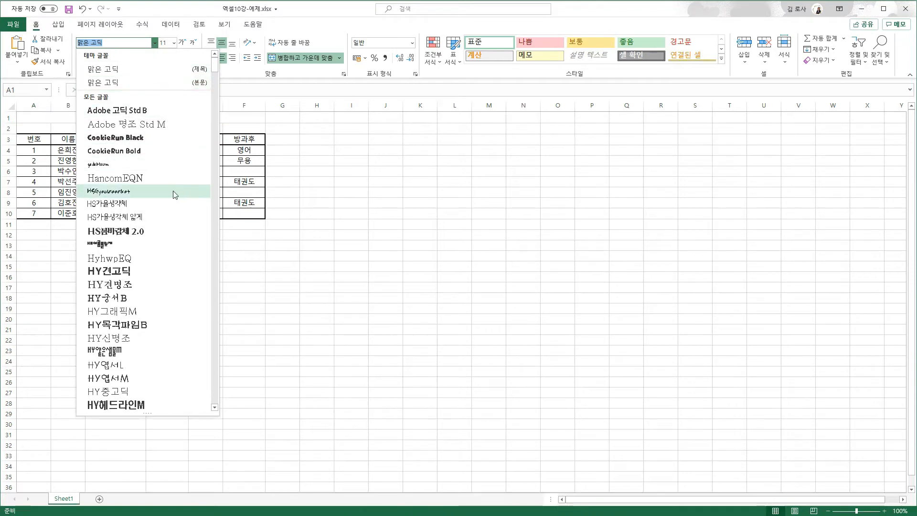
scroll(175, 195, down, 2)
scroll(175, 195, down, 1)
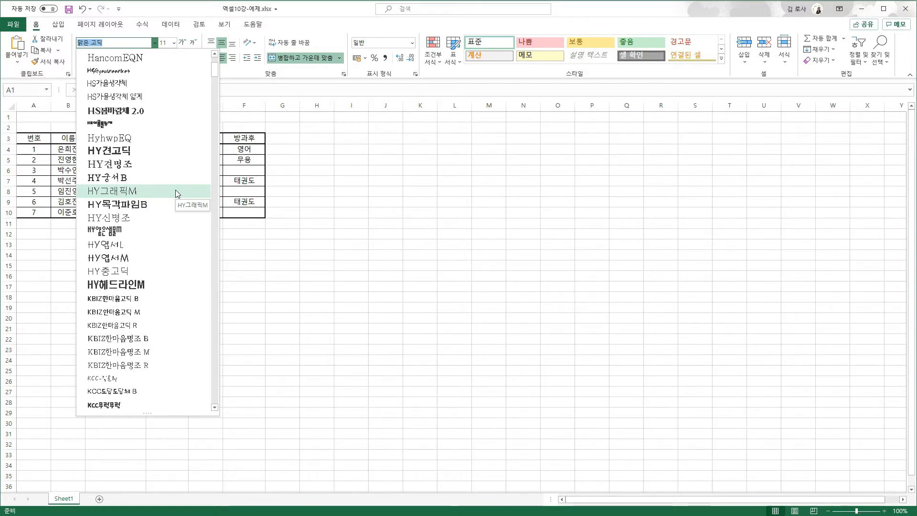
scroll(176, 190, down, 8)
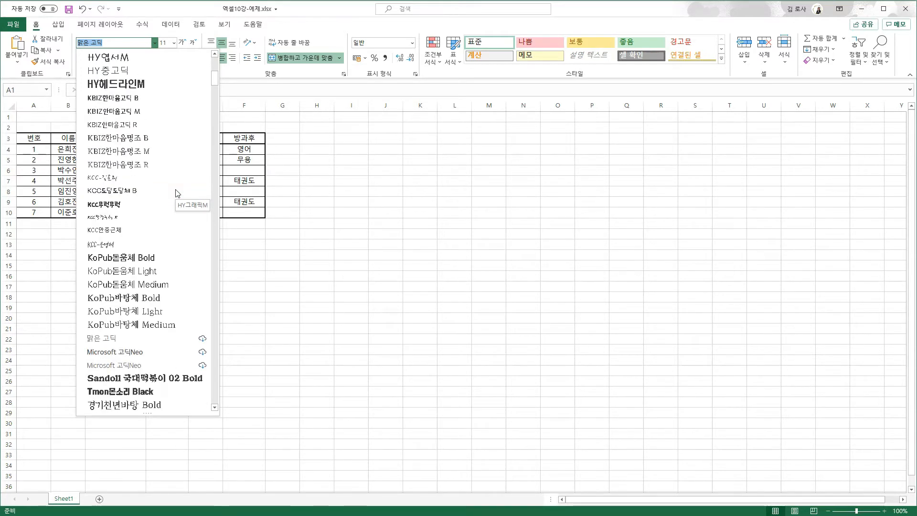
scroll(176, 192, down, 7)
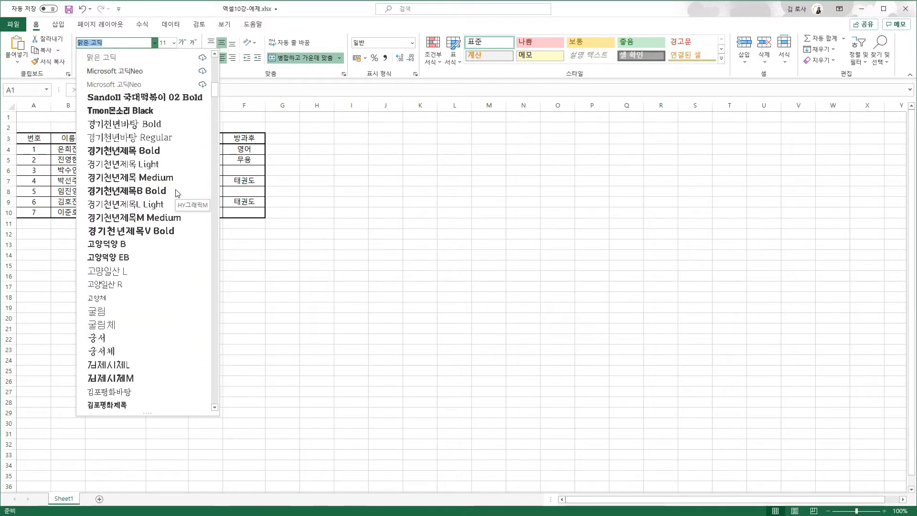
scroll(176, 192, down, 4)
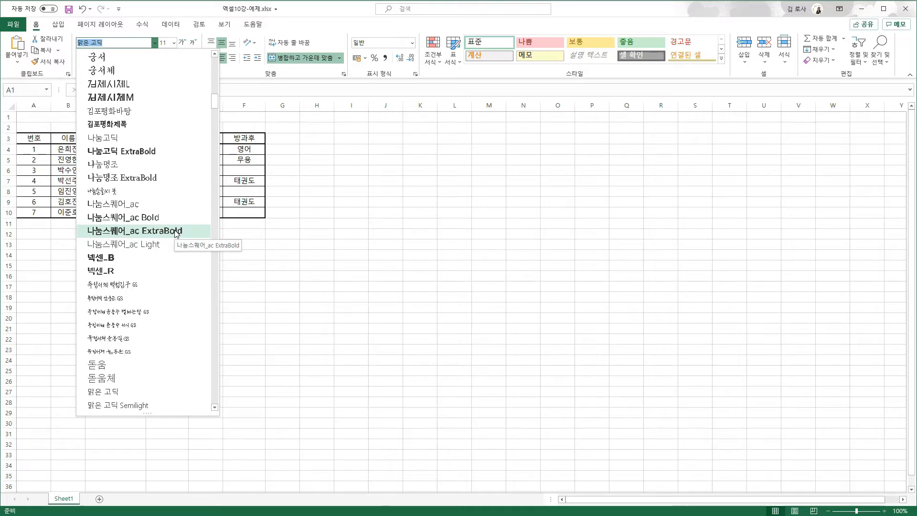
click(161, 204)
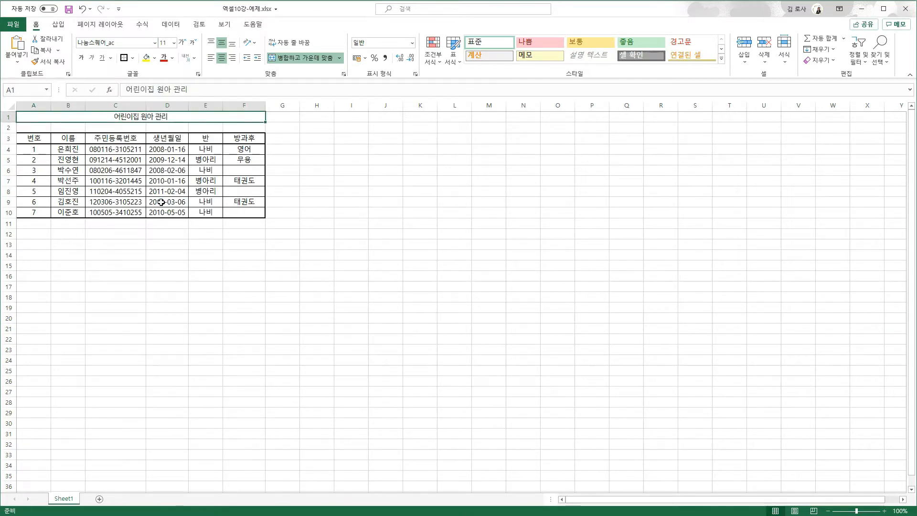
Set the title's font size first to 14 and finally to the custom size 15.
click(174, 43)
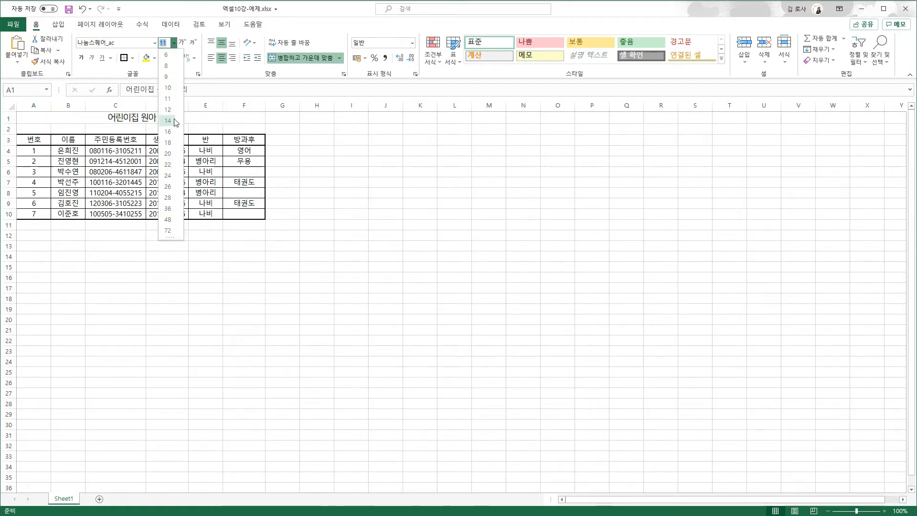
click(169, 120)
click(162, 43)
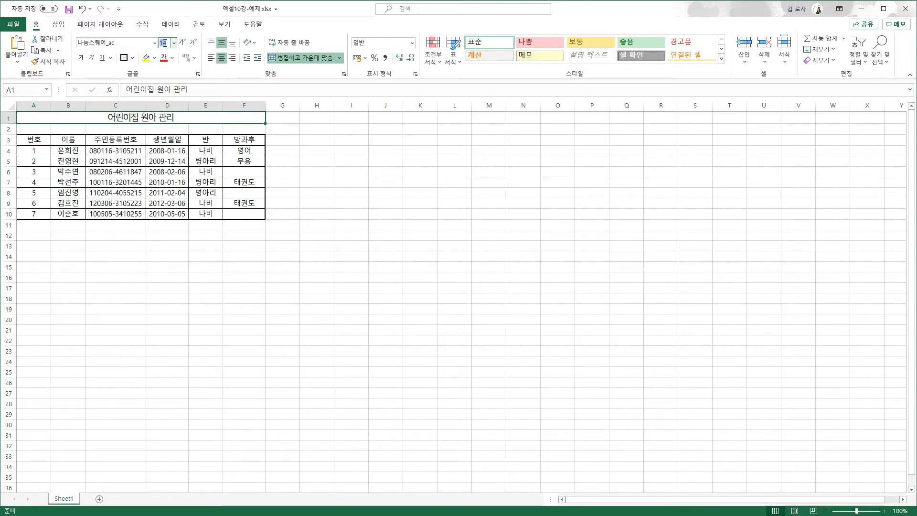
text(15)
key(Return)
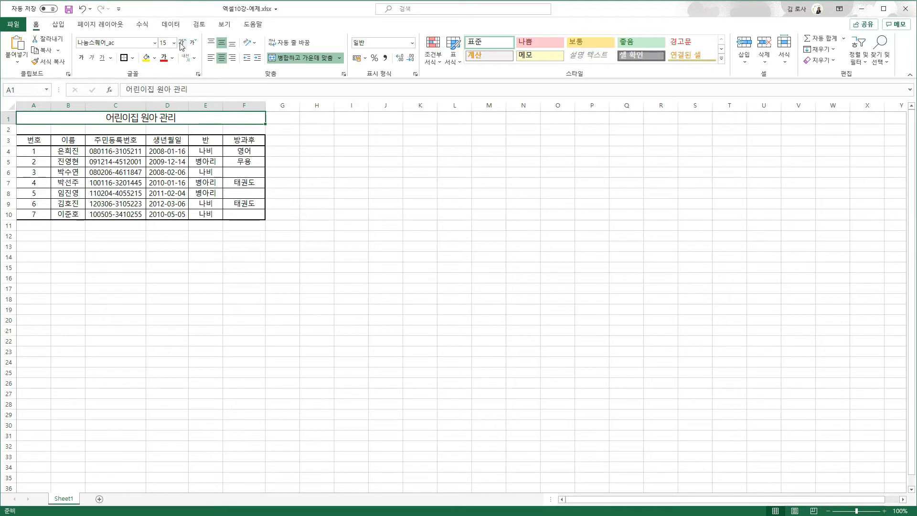
Increase and decrease the title's font size in steps, ending at size 16.
click(182, 43)
click(182, 43)
click(182, 42)
click(182, 42)
click(192, 43)
click(192, 42)
click(193, 42)
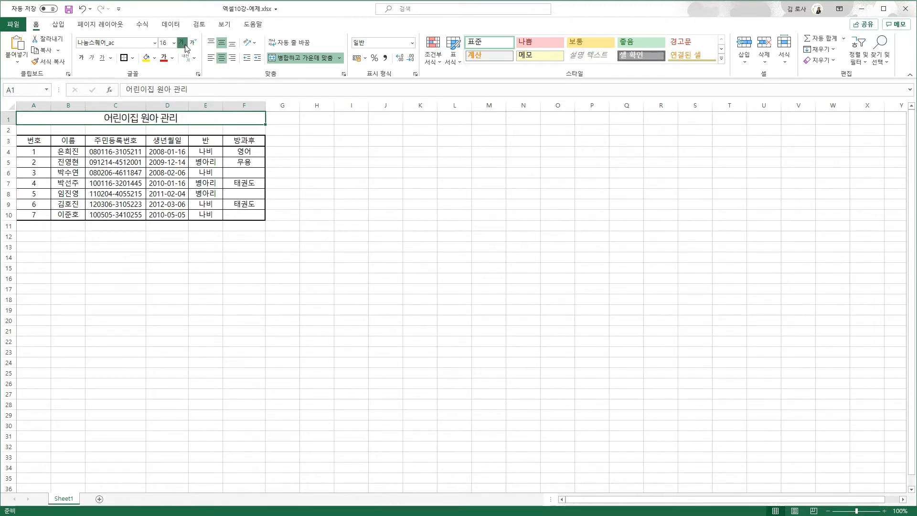
click(182, 43)
click(182, 43)
click(194, 43)
click(193, 43)
Try bold, italic and underline on the title one at a time, removing each again.
click(82, 59)
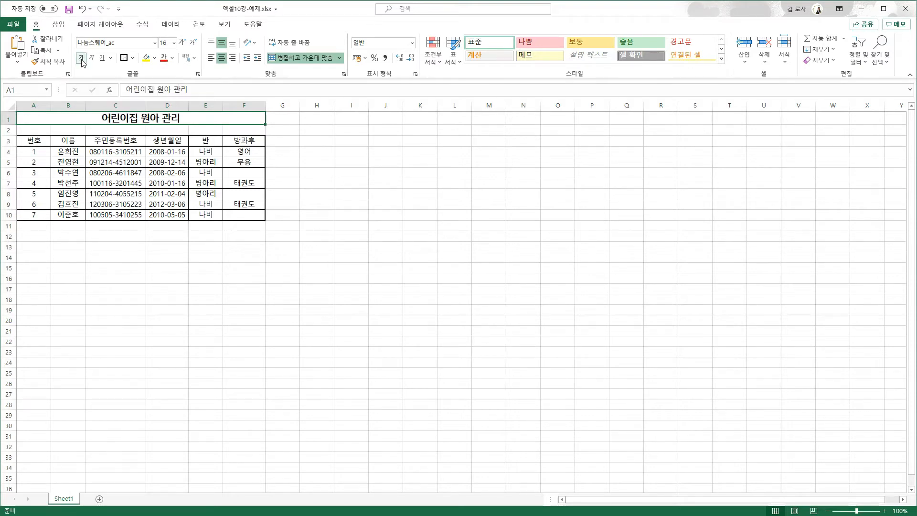
click(81, 58)
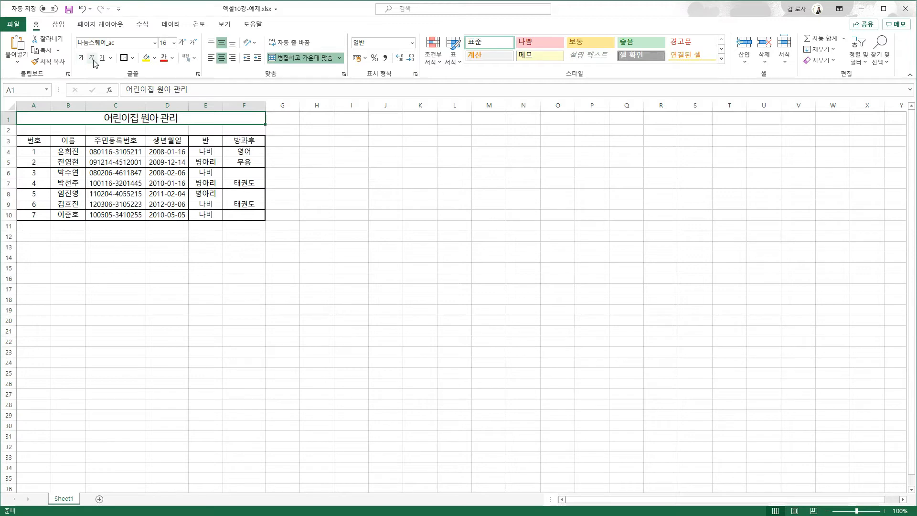
click(93, 59)
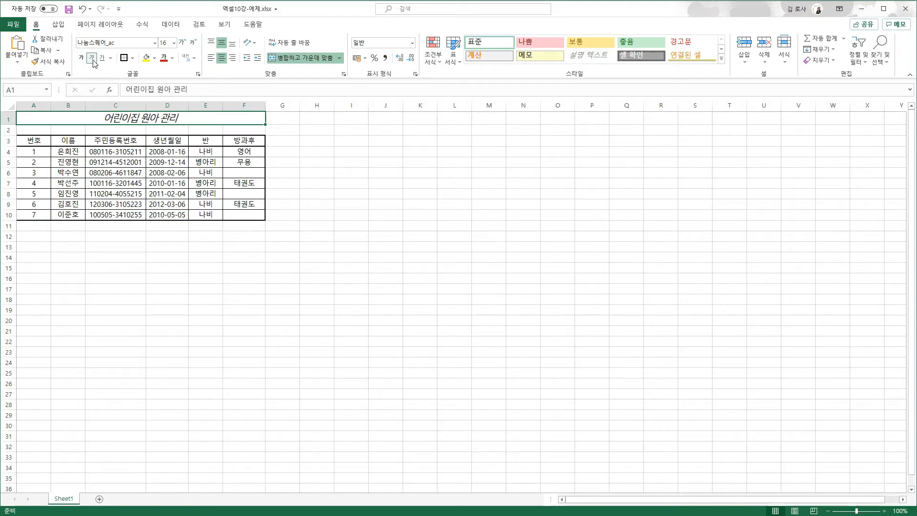
click(93, 59)
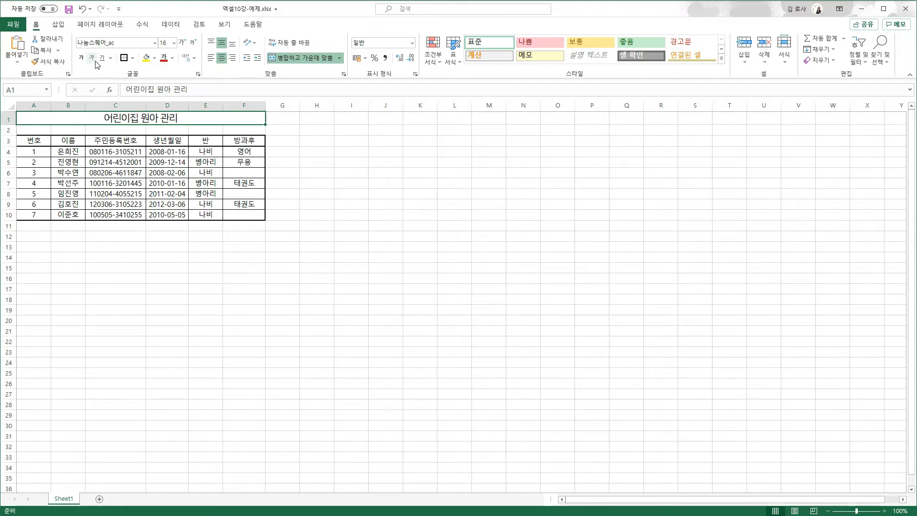
click(103, 61)
click(102, 61)
Fill the header row A3:F3 with light gold and color its text with standard purple.
drag(35, 140, 241, 140)
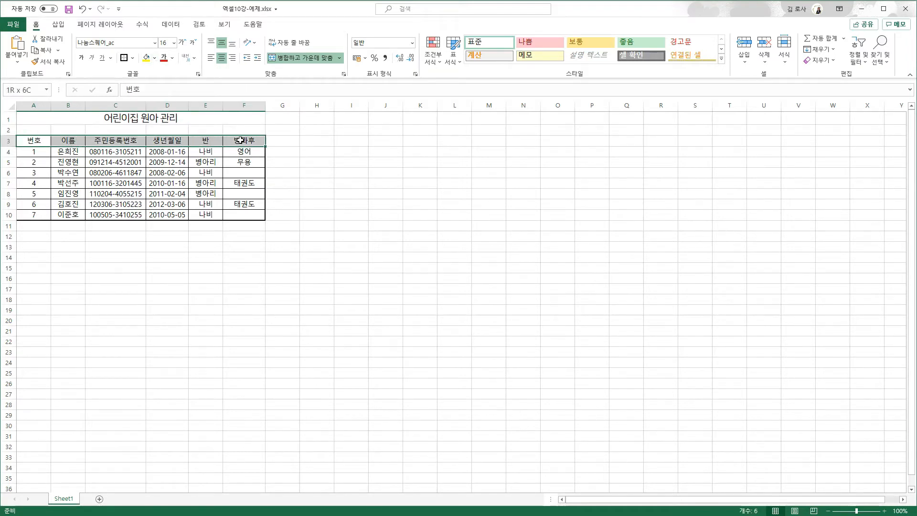
click(154, 58)
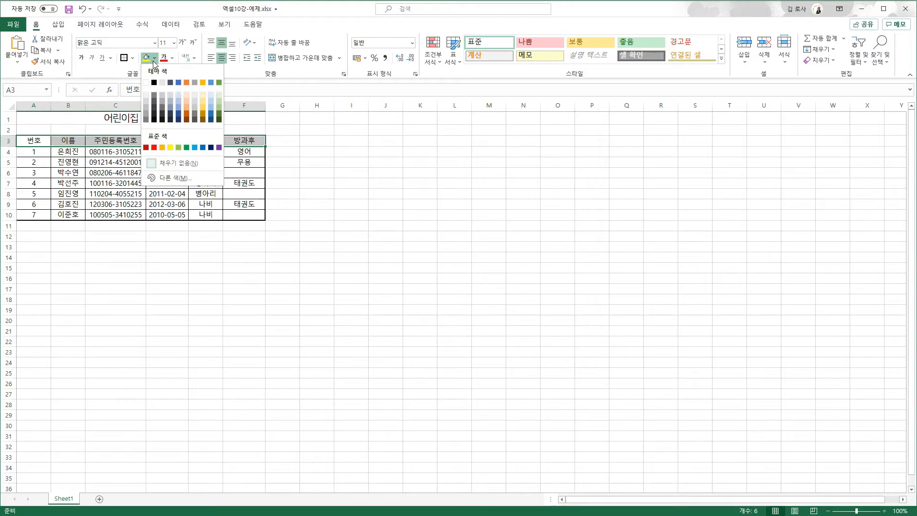
click(202, 99)
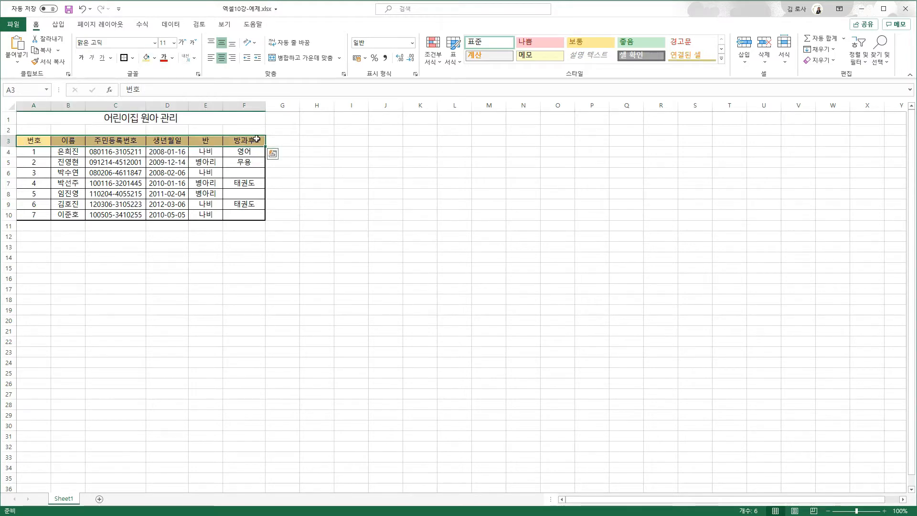
click(171, 59)
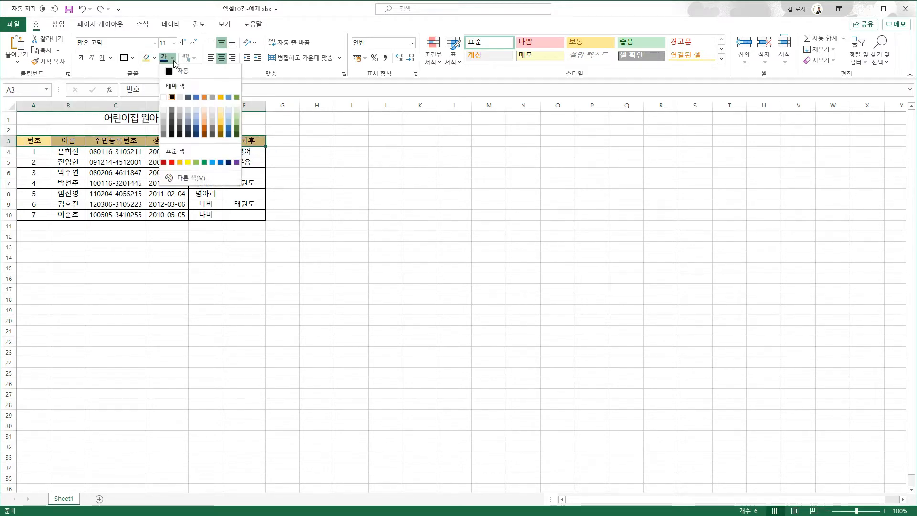
click(238, 162)
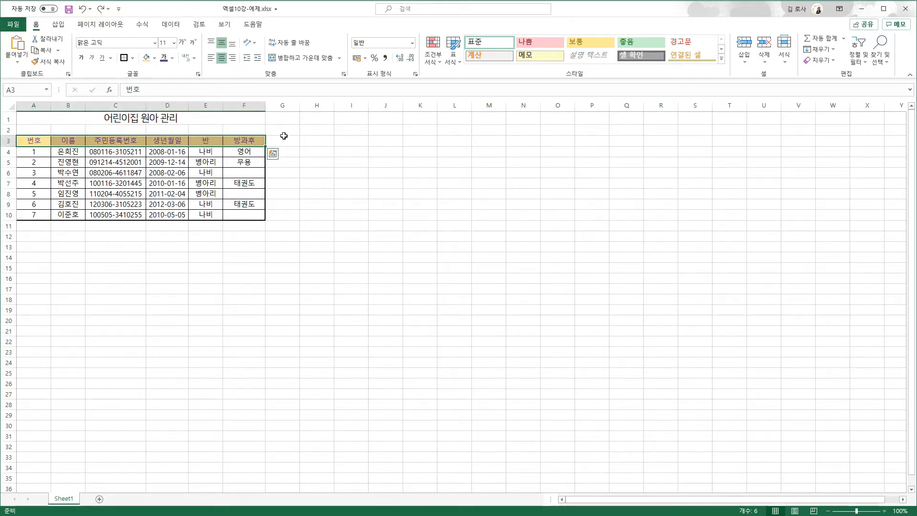
click(284, 138)
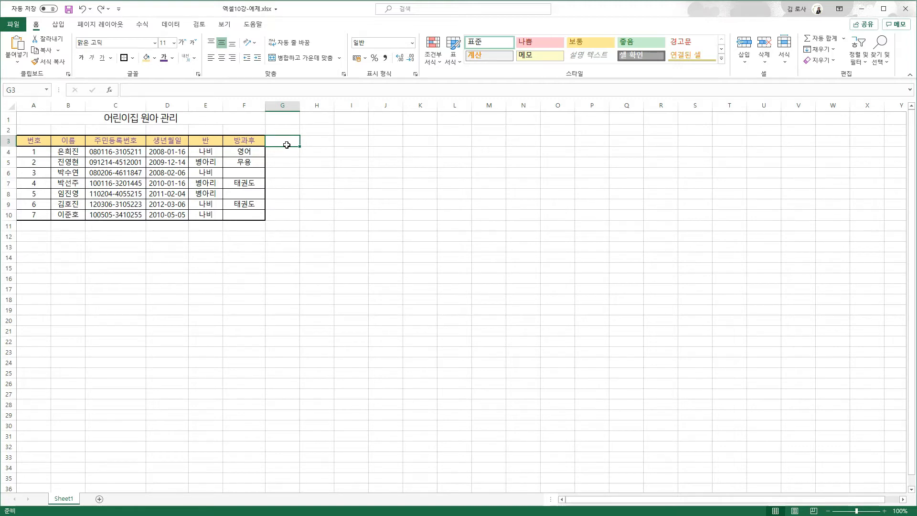
Try increasing the height of rows 3 to 10 uniformly, and undo the change.
drag(8, 141, 4, 215)
drag(11, 179, 8, 184)
click(293, 165)
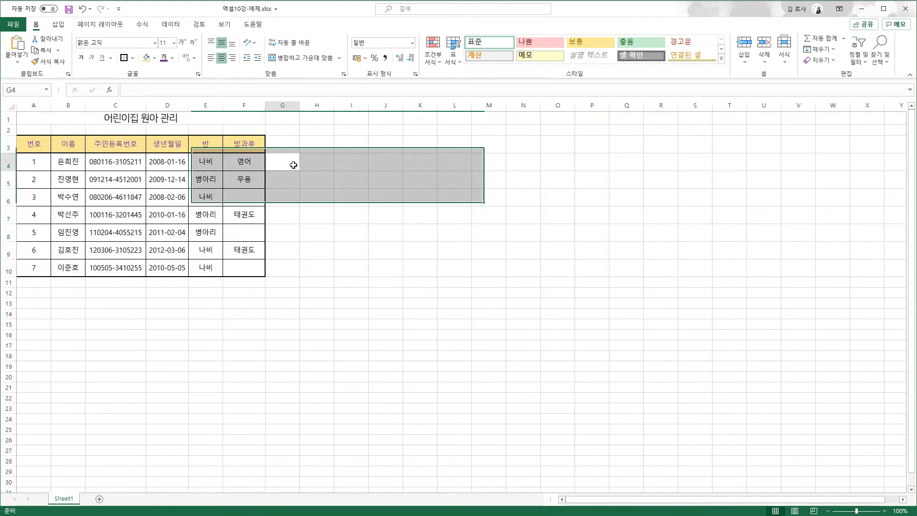
key(ctrl+z)
click(278, 142)
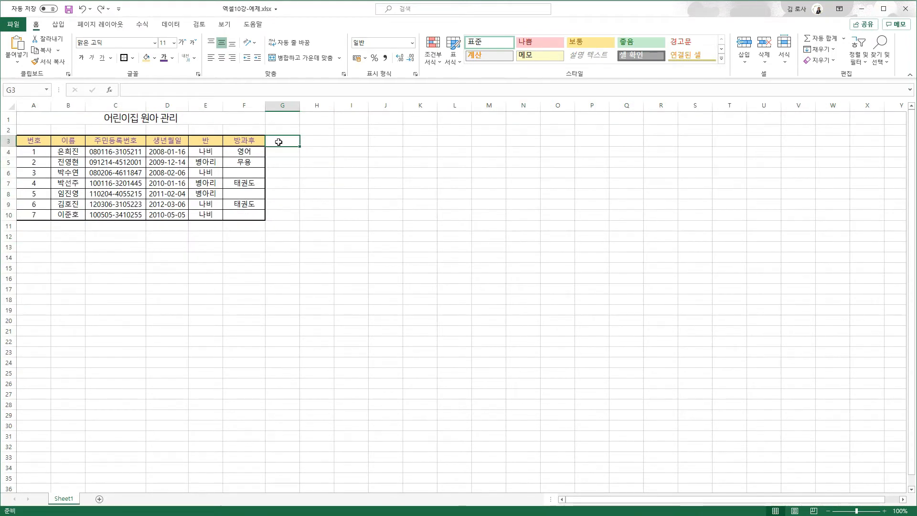
Increase the height of header row 3 and try top and bottom vertical alignment on F3, returning it to middle.
click(252, 141)
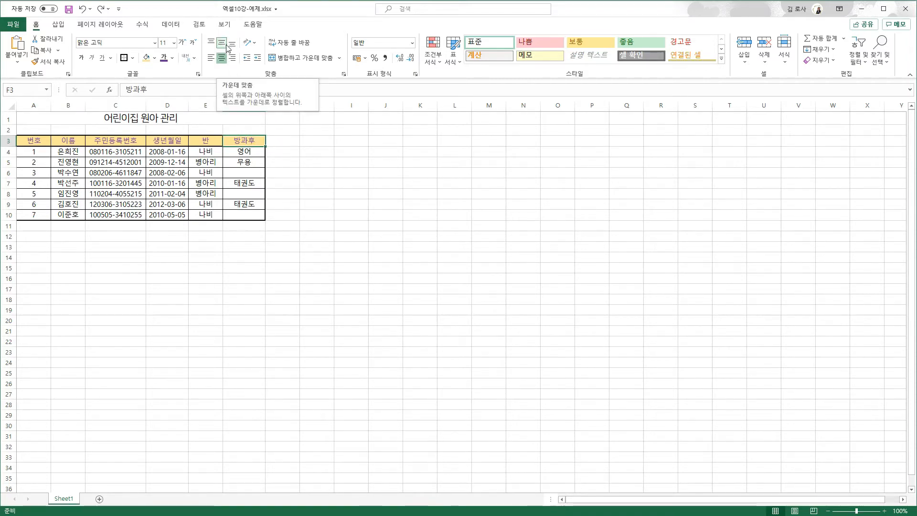
drag(13, 145, 14, 154)
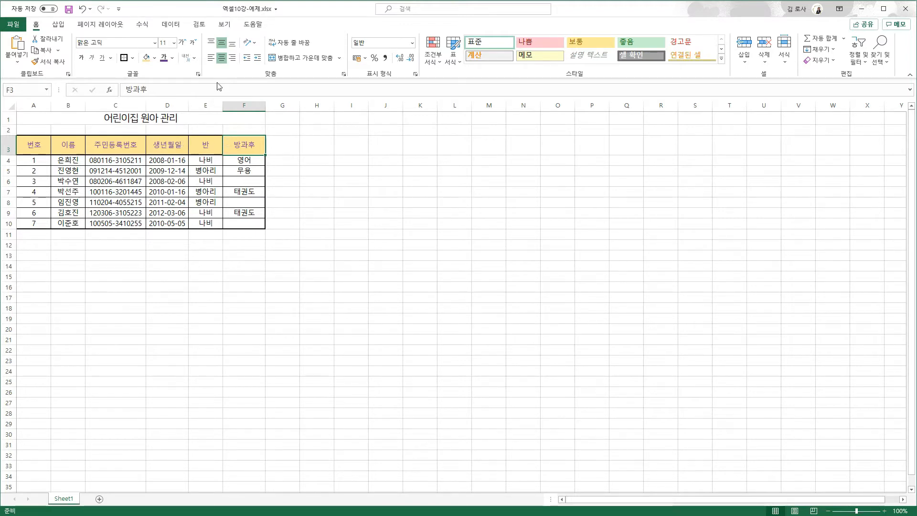
click(211, 43)
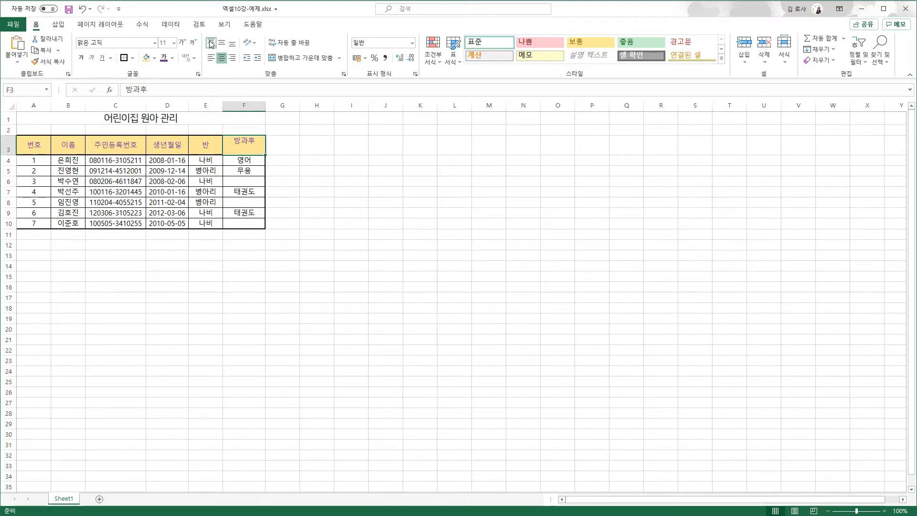
click(232, 44)
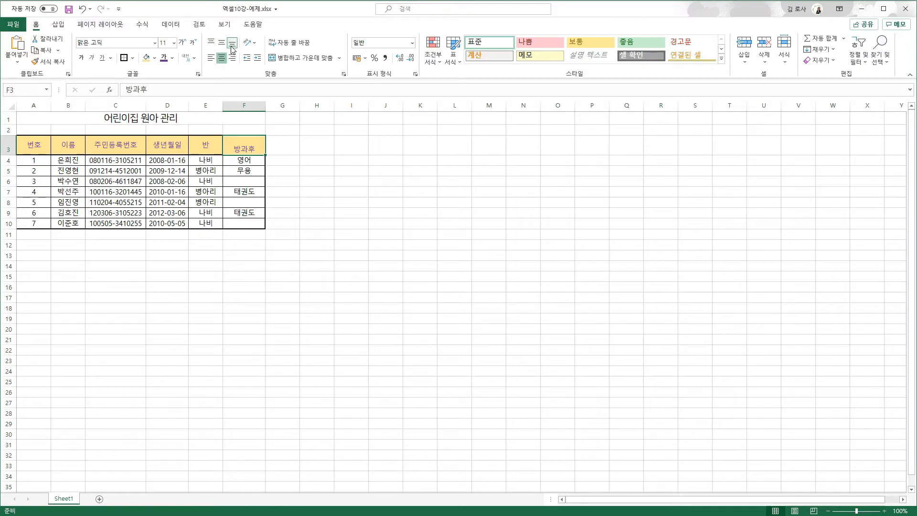
click(222, 48)
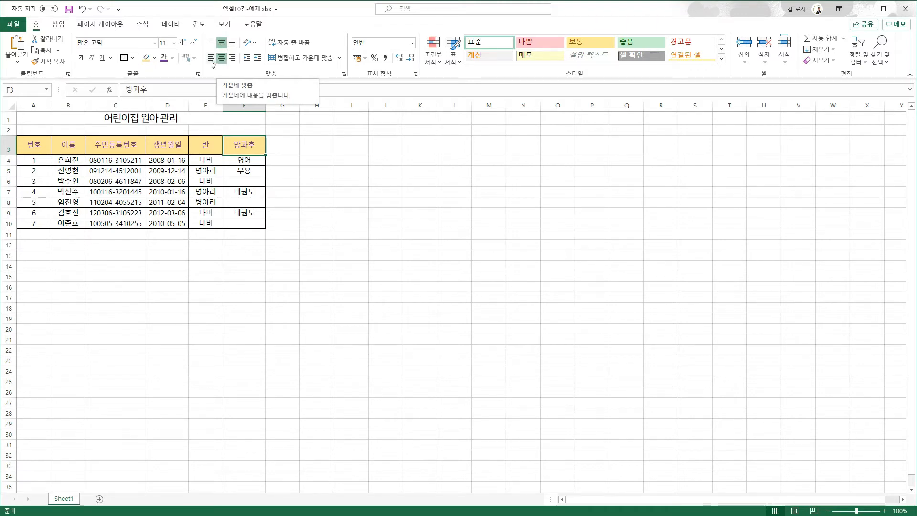
Try left and right horizontal alignment on header cell F3, returning it to center.
click(211, 59)
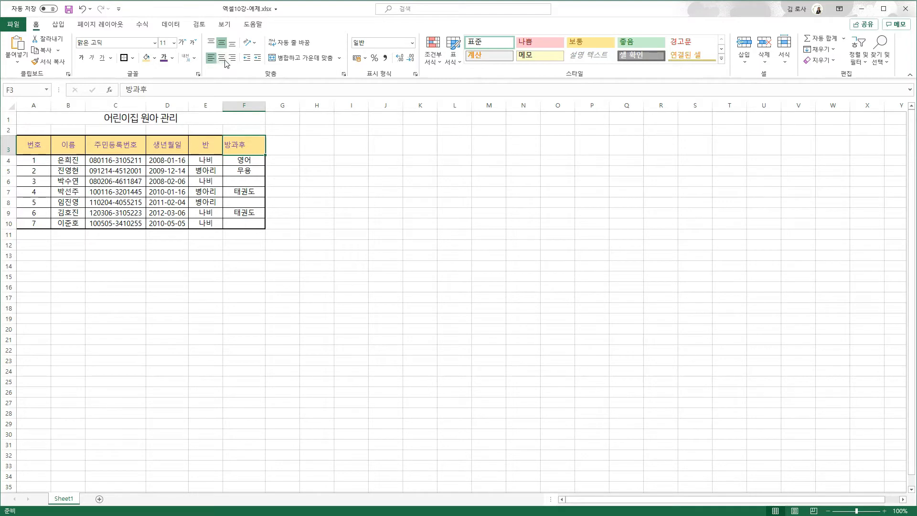
click(233, 60)
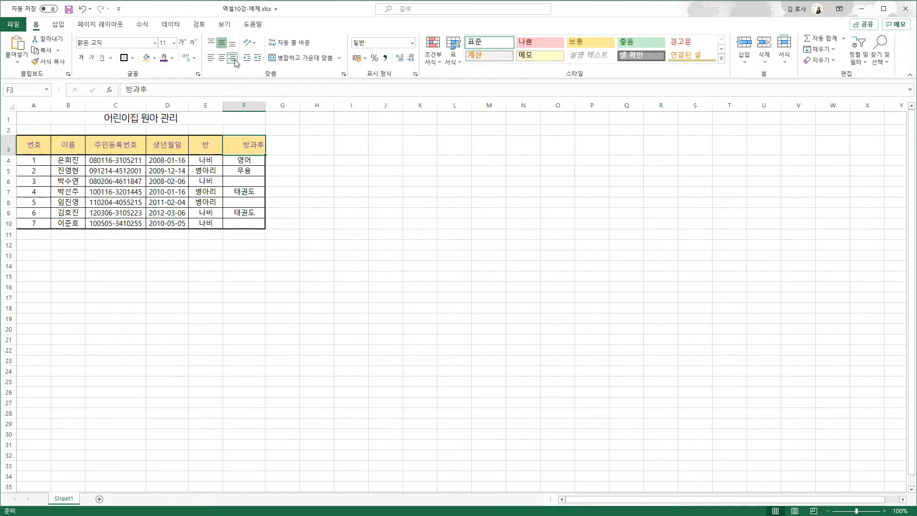
click(223, 61)
Set the text in header cell F3 to vertical and make row 3 tall enough to fit it.
click(253, 45)
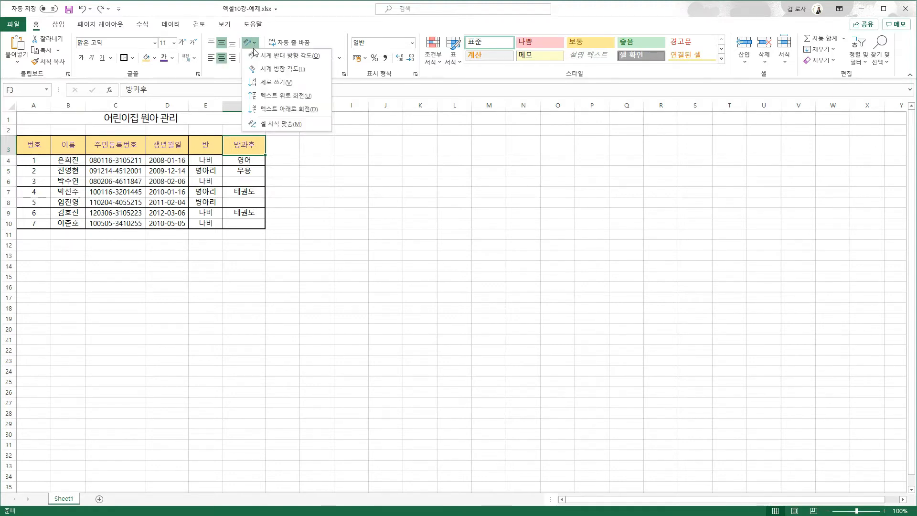
click(260, 78)
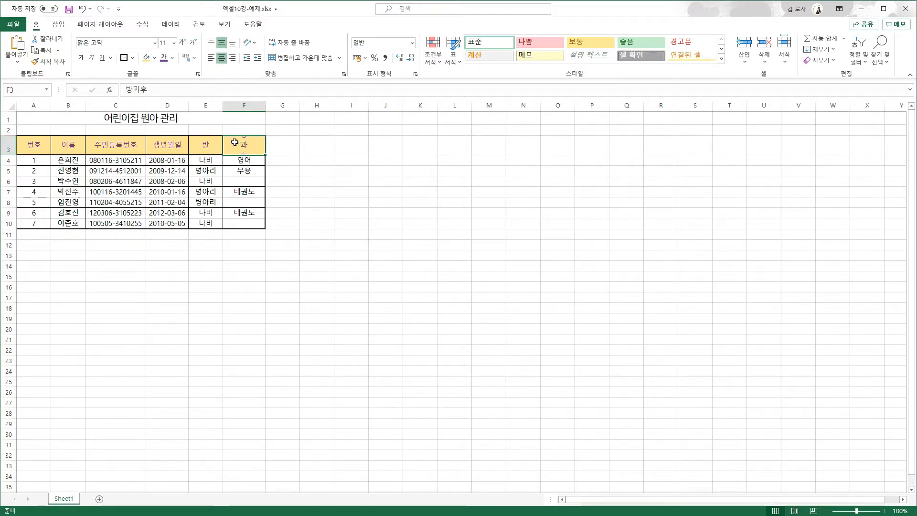
drag(14, 155, 14, 173)
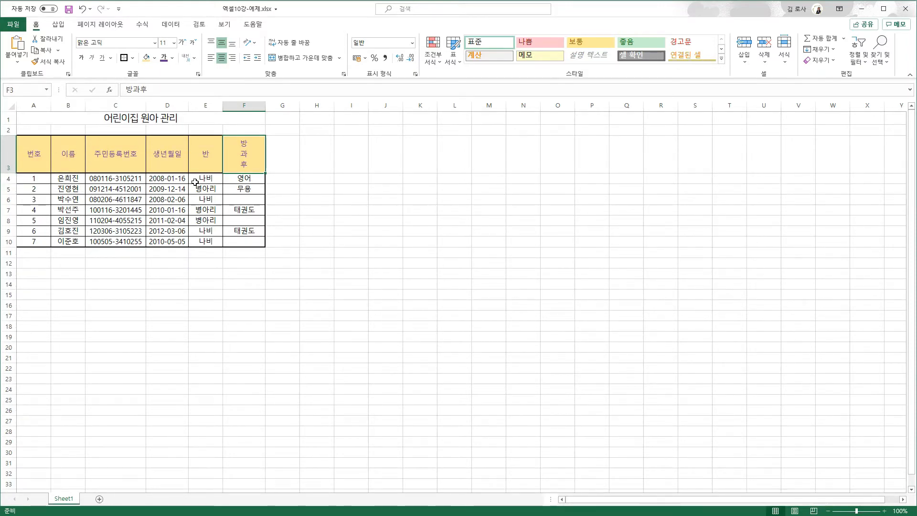
Try vertical, clockwise-angled and counterclockwise-angled text in F4, returning it to horizontal.
click(234, 179)
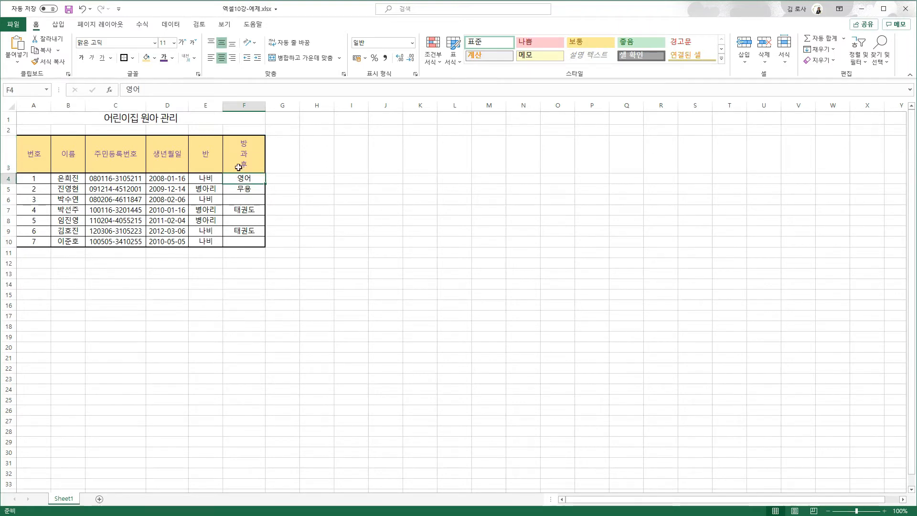
click(249, 42)
click(264, 82)
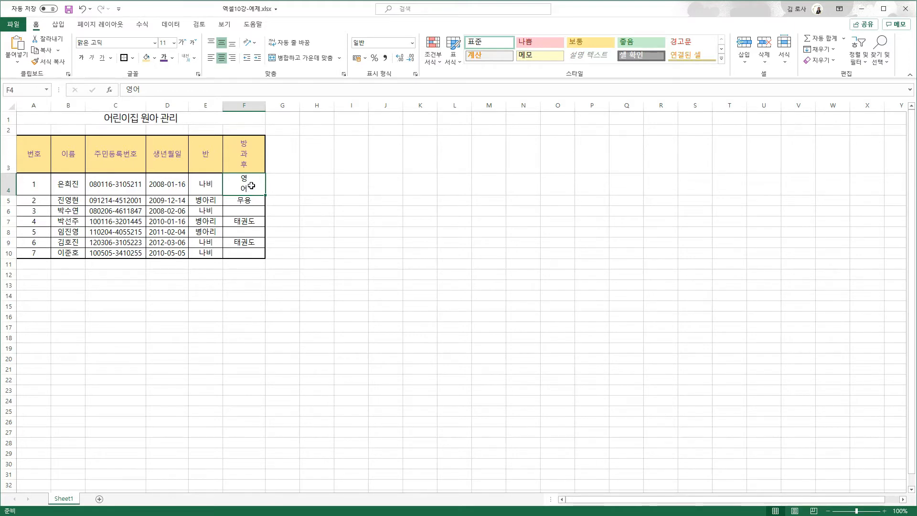
click(250, 43)
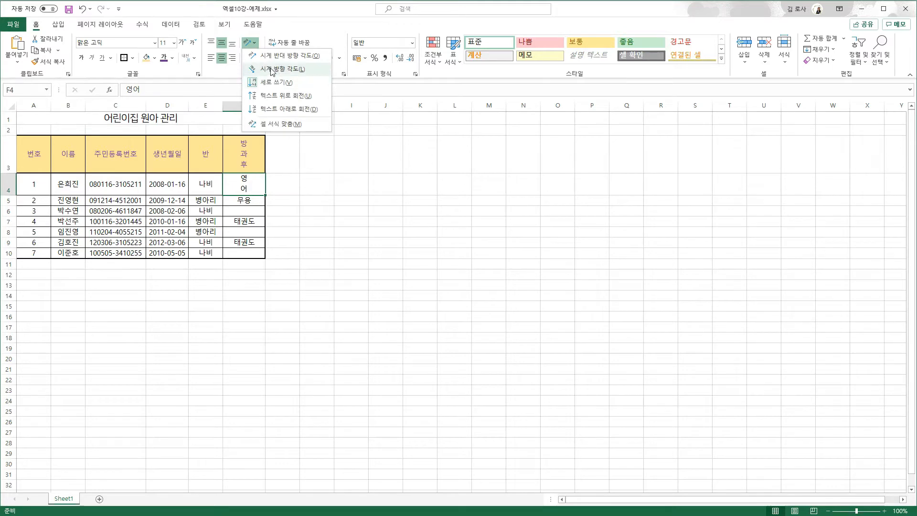
click(270, 70)
click(250, 42)
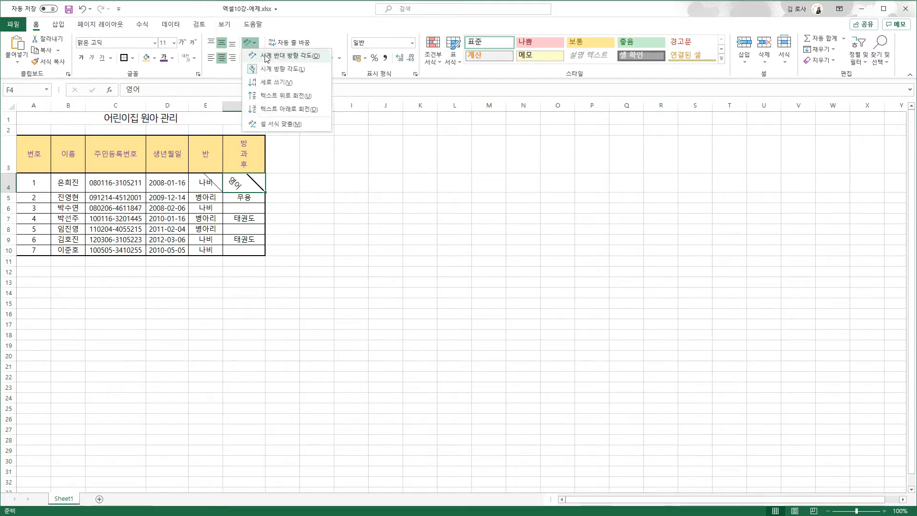
click(266, 56)
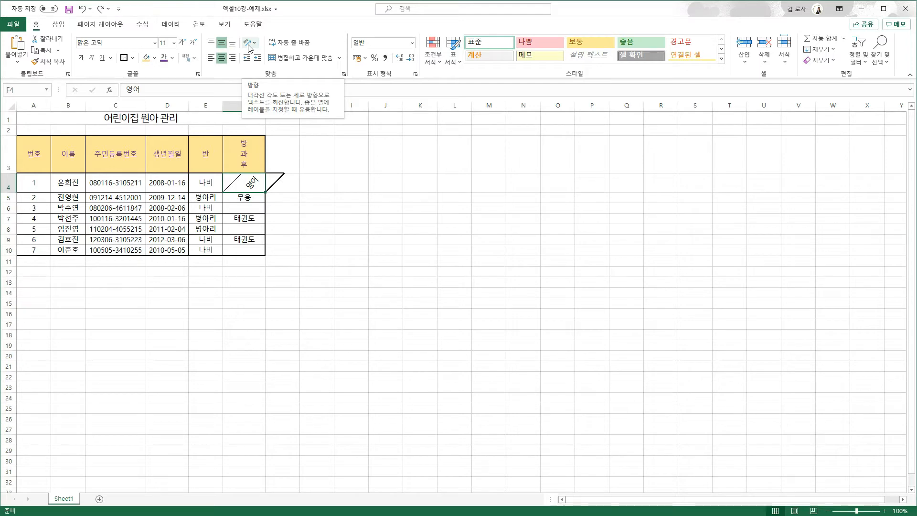
click(248, 45)
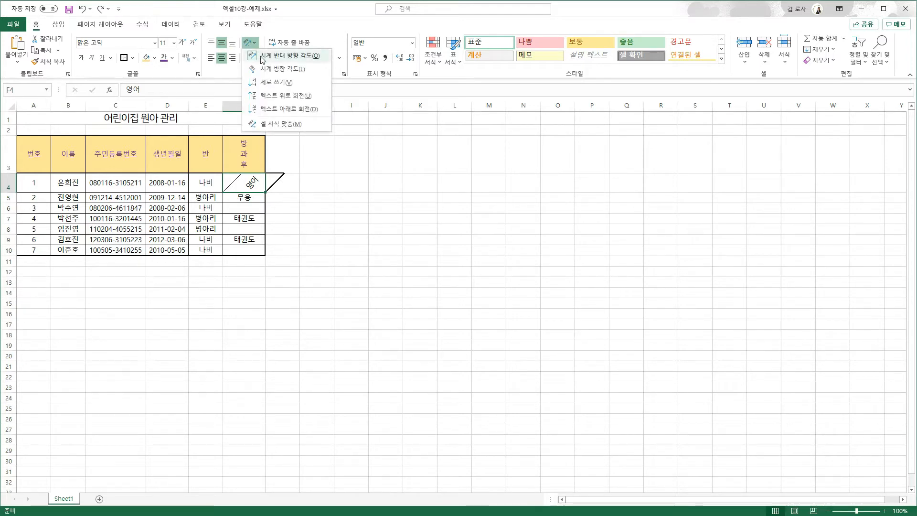
click(261, 56)
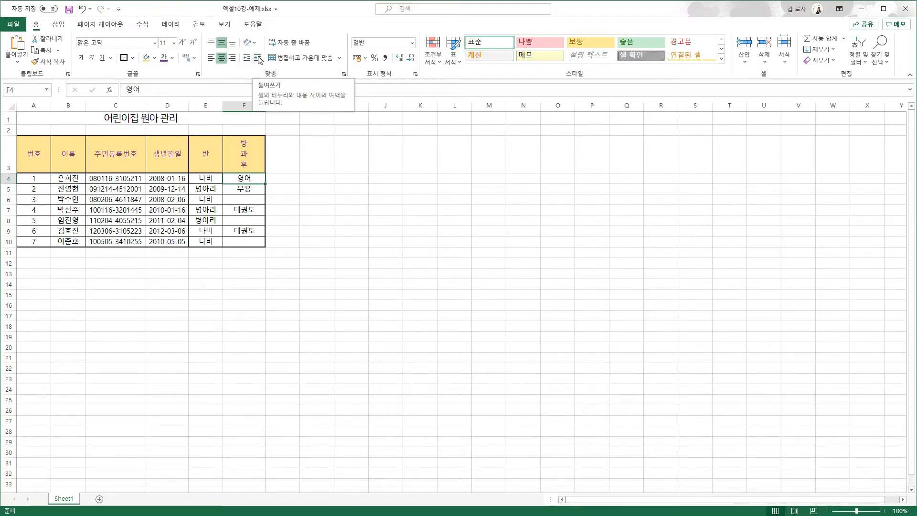
Remove the vertical text orientation from header cell F3 and reduce the height of row 3.
click(251, 151)
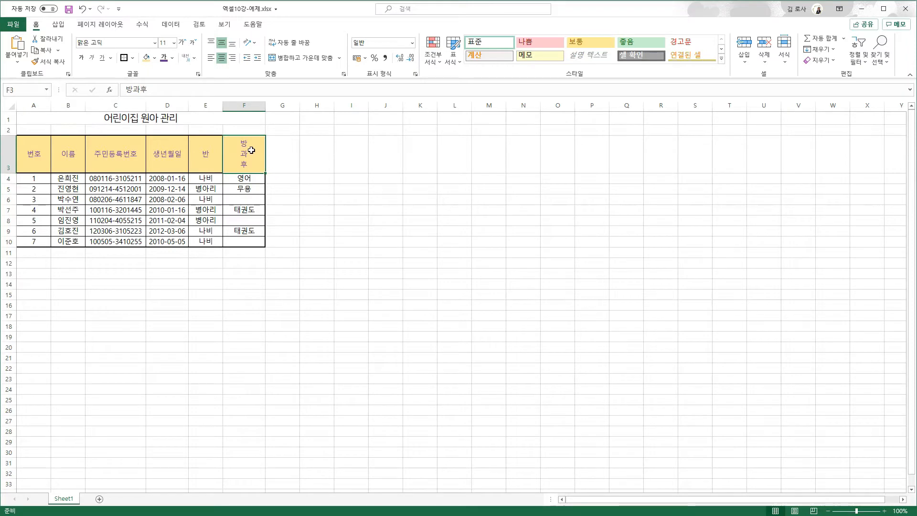
click(253, 45)
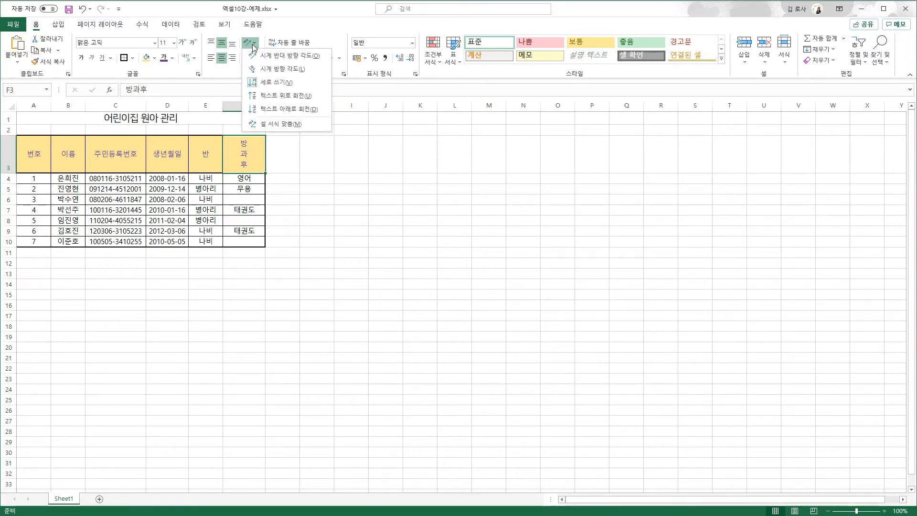
click(257, 84)
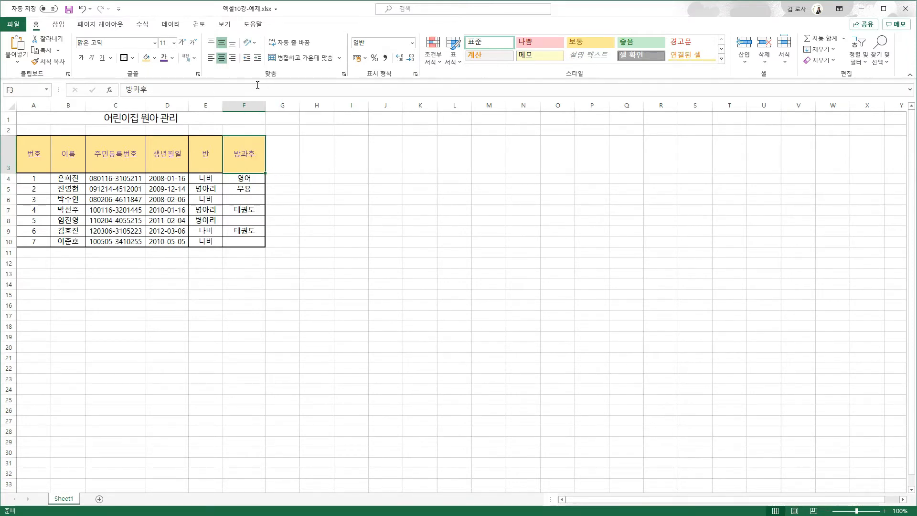
drag(4, 173, 4, 156)
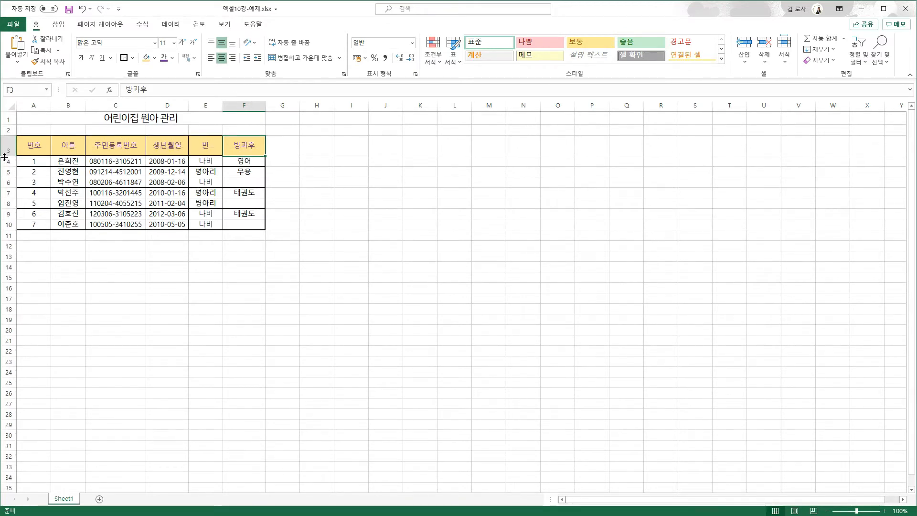
Left-align the class entries in E4:E10 and increase their indent.
click(209, 159)
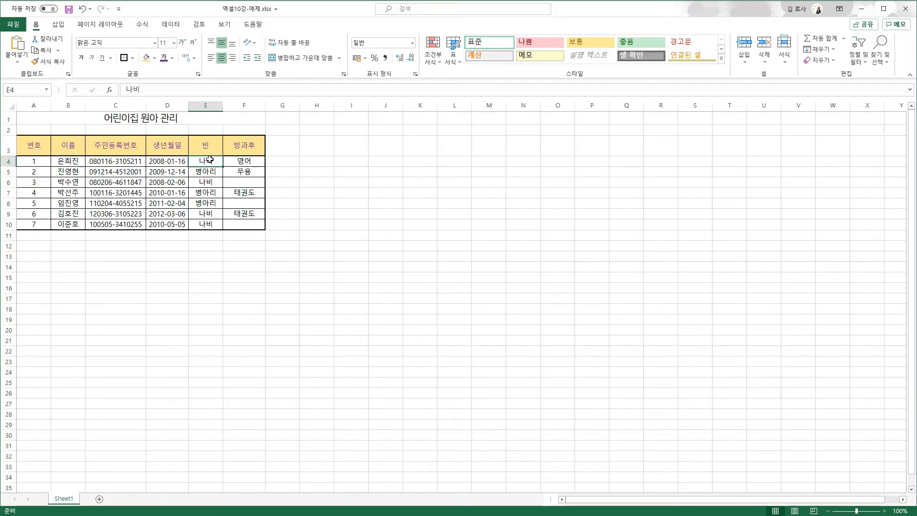
drag(210, 159, 208, 224)
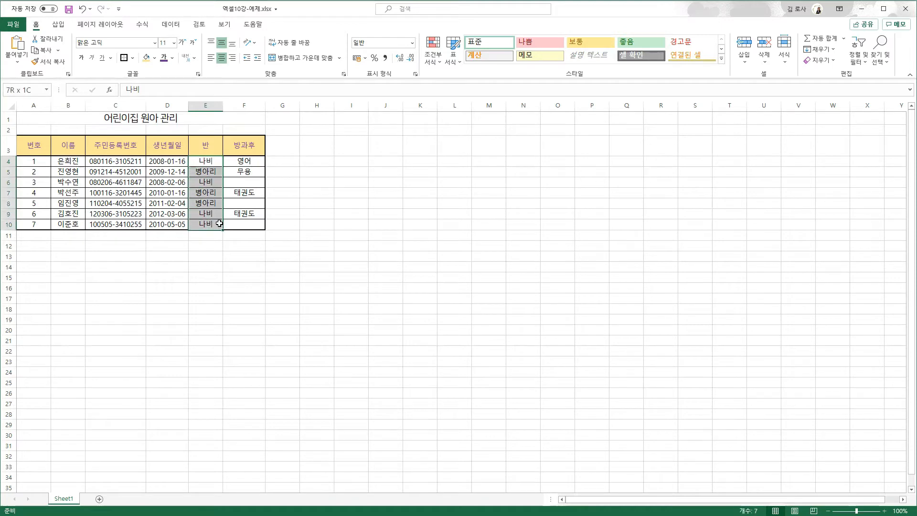
click(214, 58)
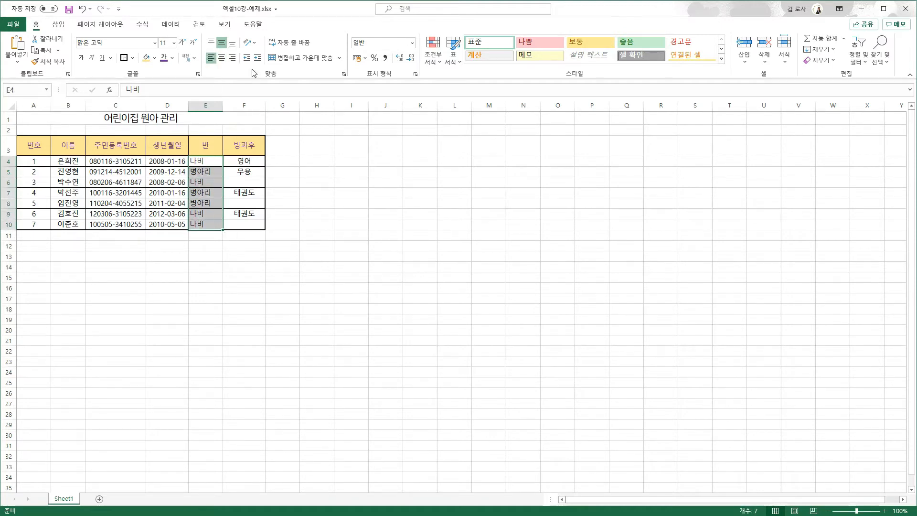
click(256, 58)
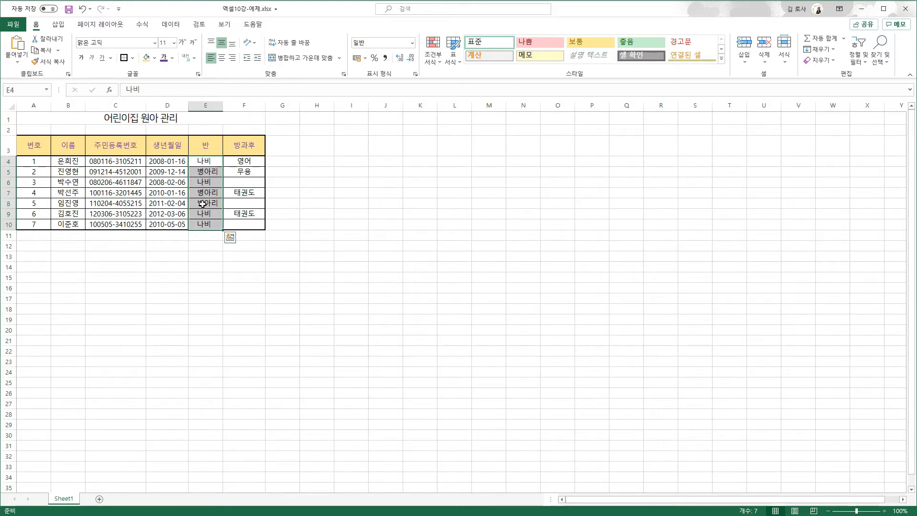
Enter "영어, 무용, 태권도" as the after-school entry in F6.
click(243, 182)
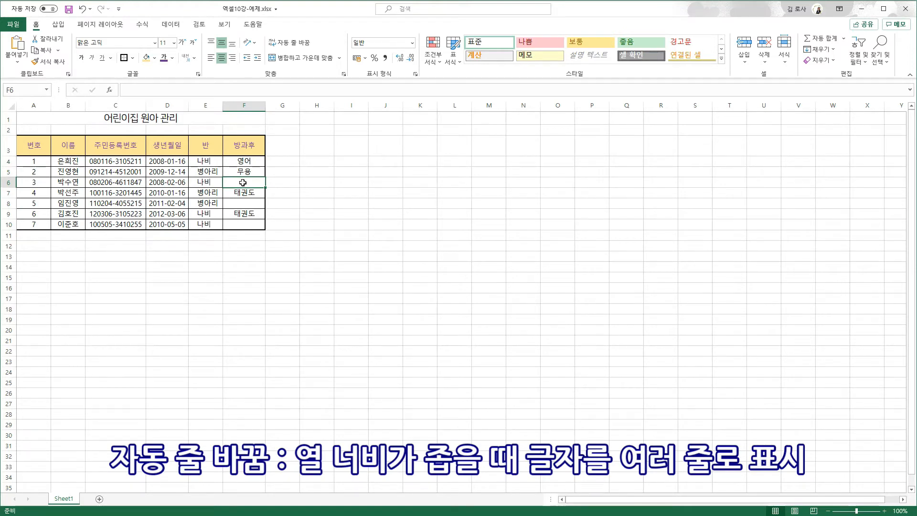
text(영어, 무요ㅇ, 태권도)
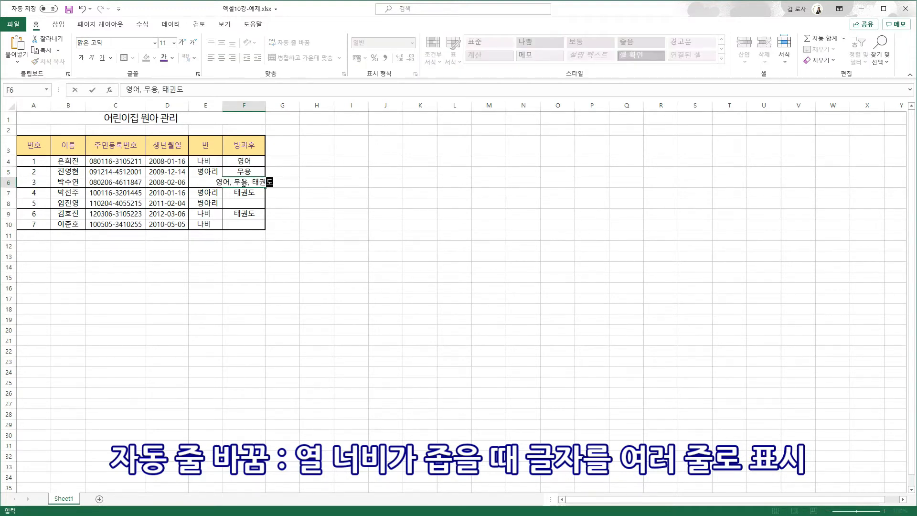
key(Return)
Apply wrap text to F6, switching it off and on again to compare.
click(250, 184)
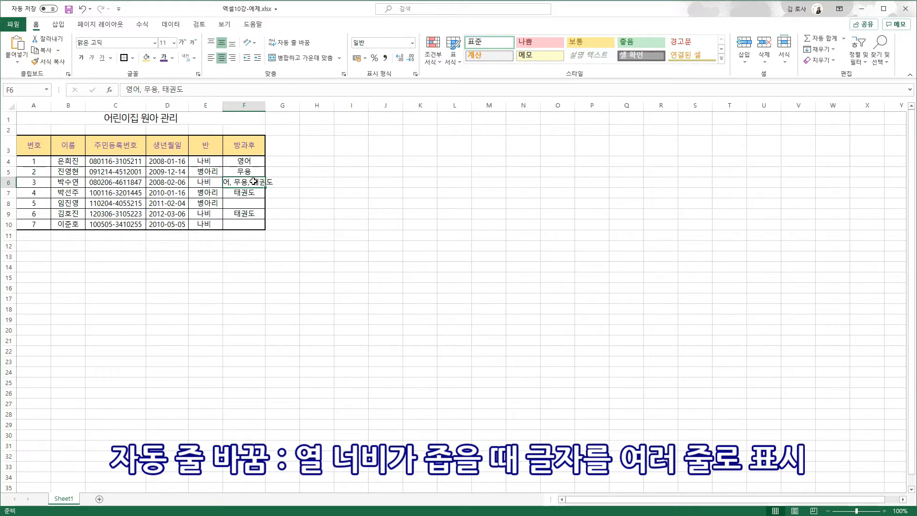
click(290, 43)
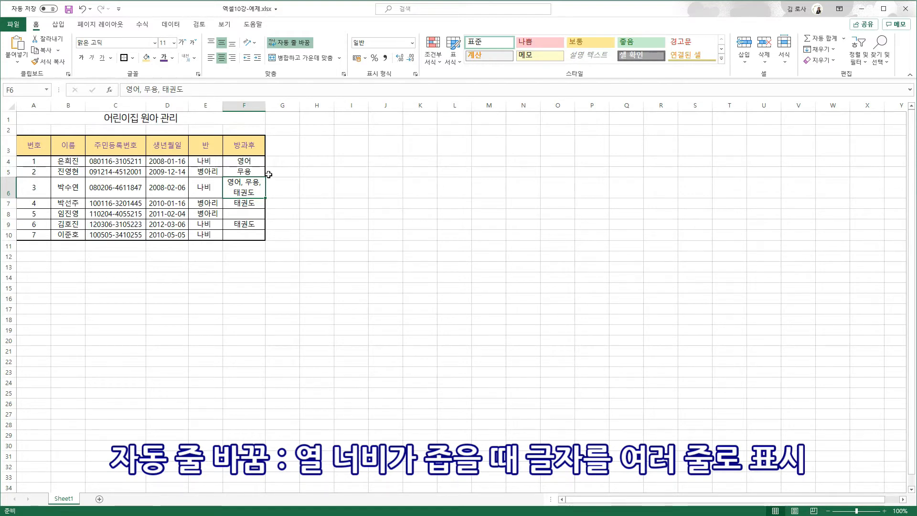
click(294, 46)
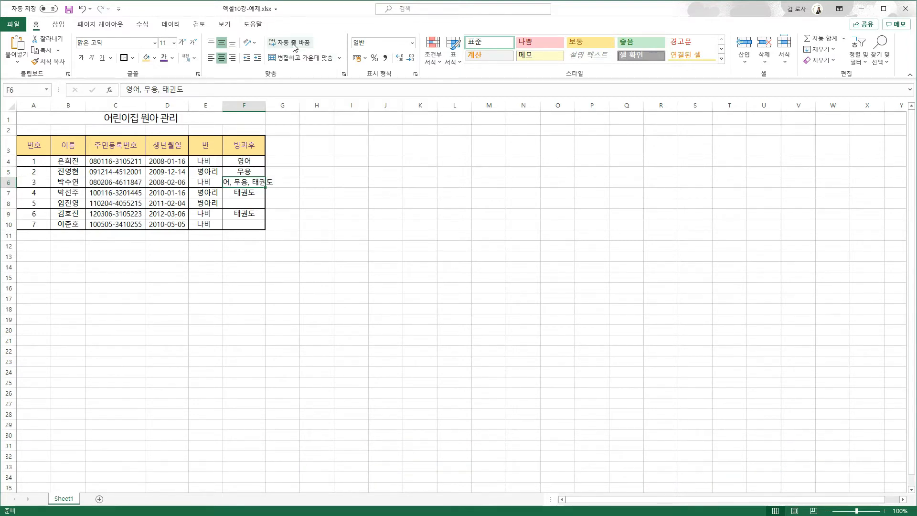
click(294, 46)
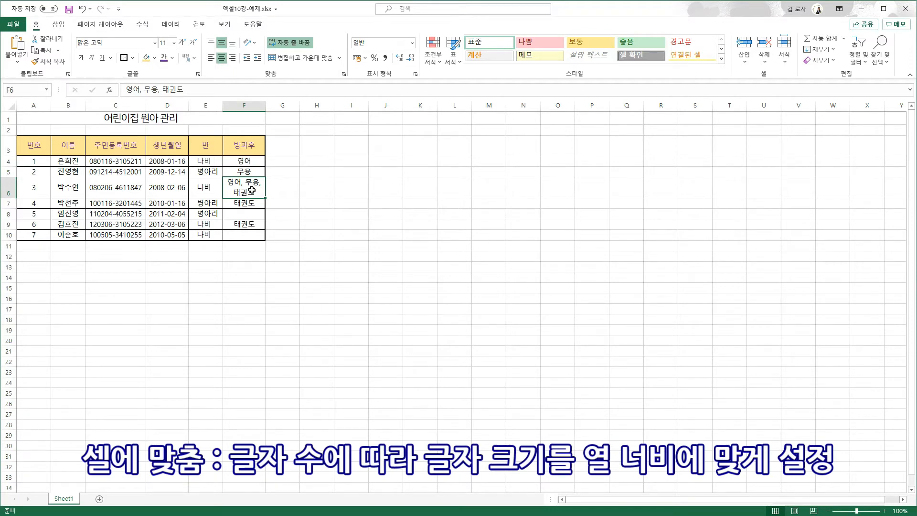
Disable wrap text and enable shrink to fit in the alignment settings of F6.
key(ctrl+1)
click(328, 141)
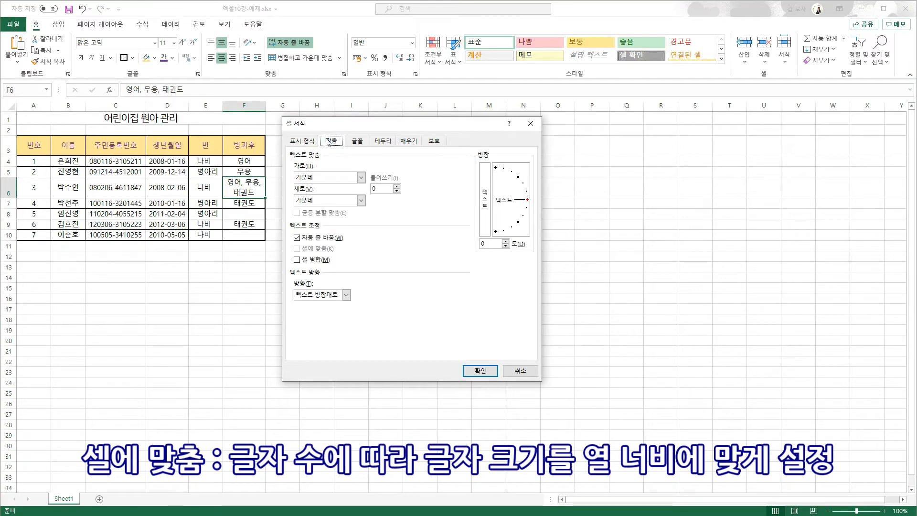
click(300, 237)
click(298, 237)
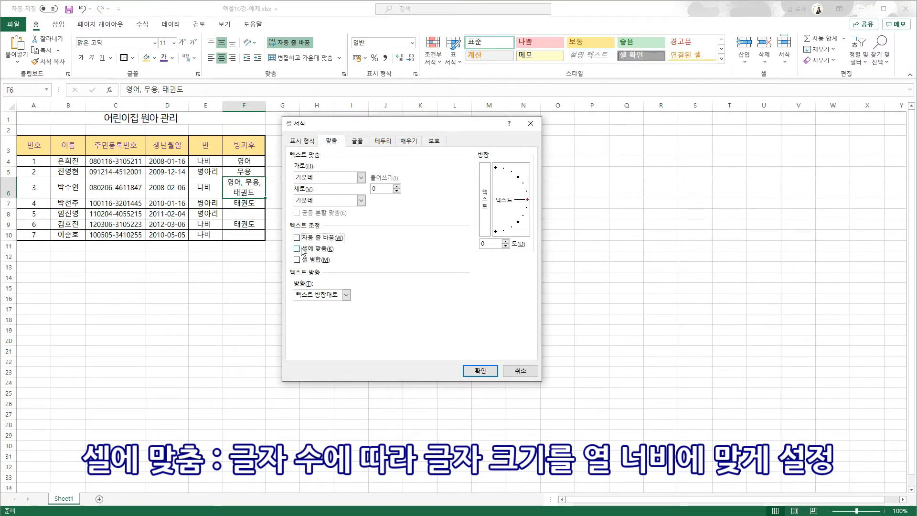
click(297, 248)
click(480, 371)
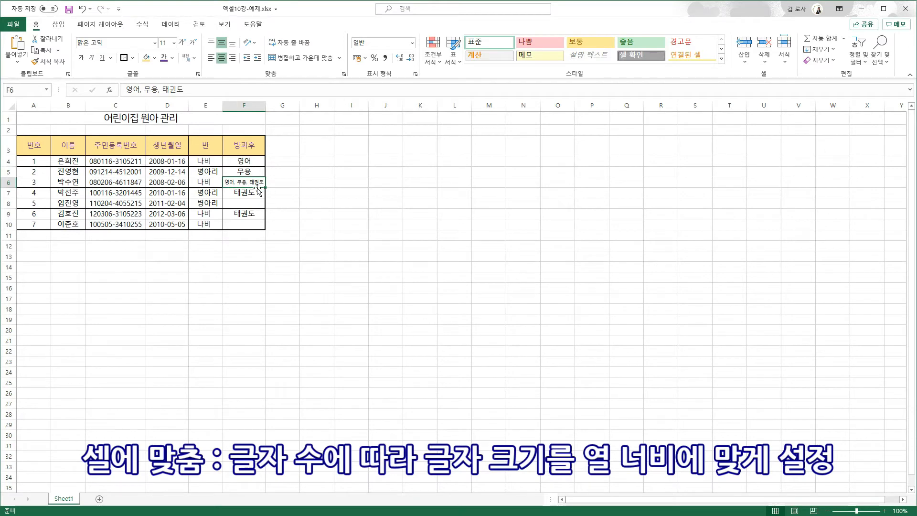
Enable shrink to fit for all after-school entries in F4:F10.
drag(245, 160, 240, 221)
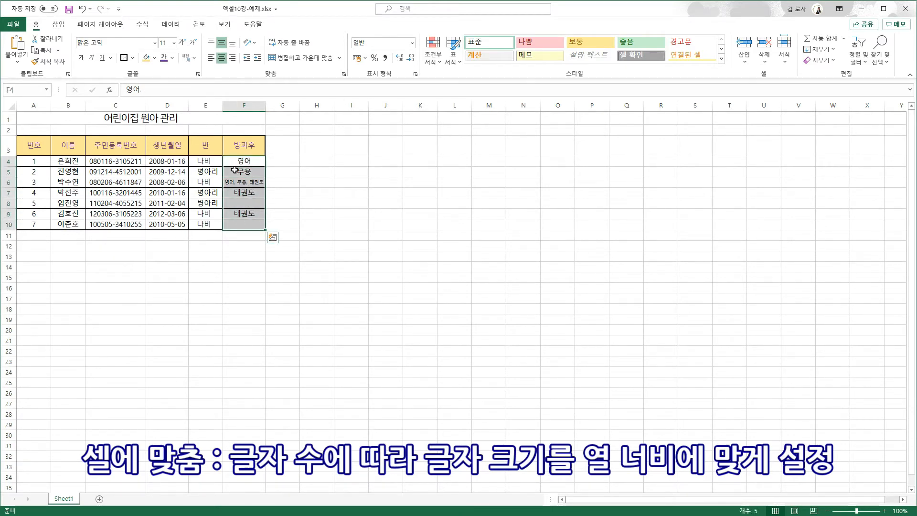
key(ctrl+1)
click(298, 248)
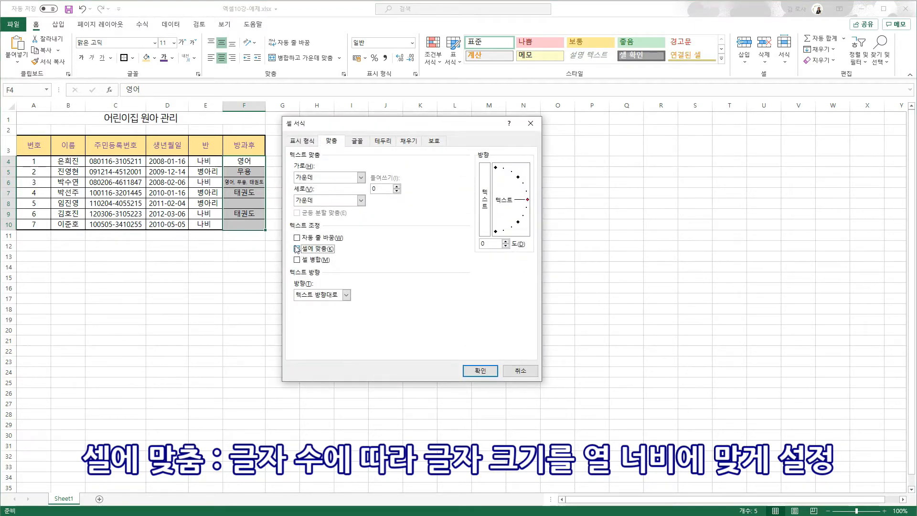
click(477, 373)
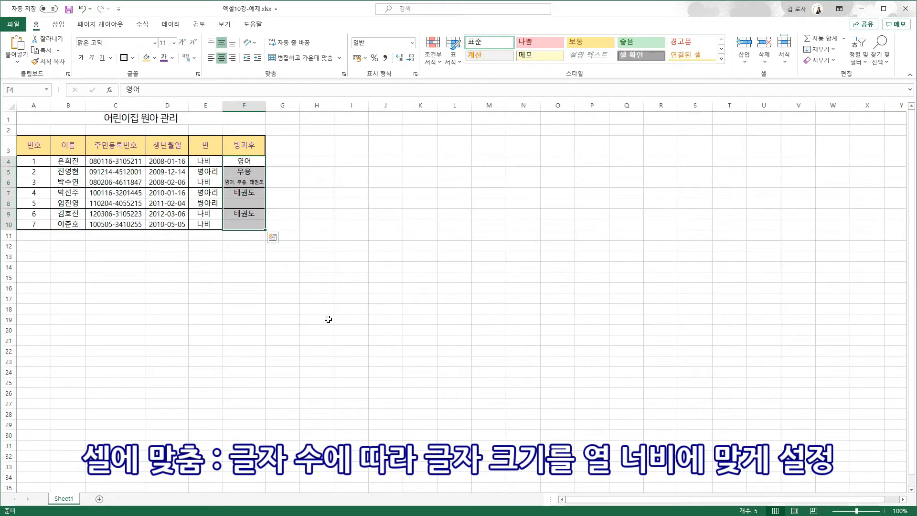
Enter "영어, 태권도" as the after-school entry in F8.
click(236, 203)
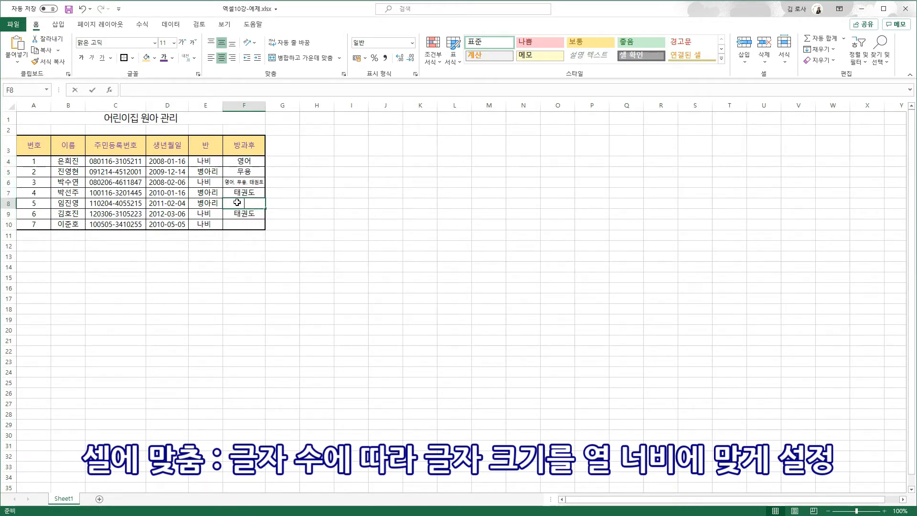
text(영어, 태권도)
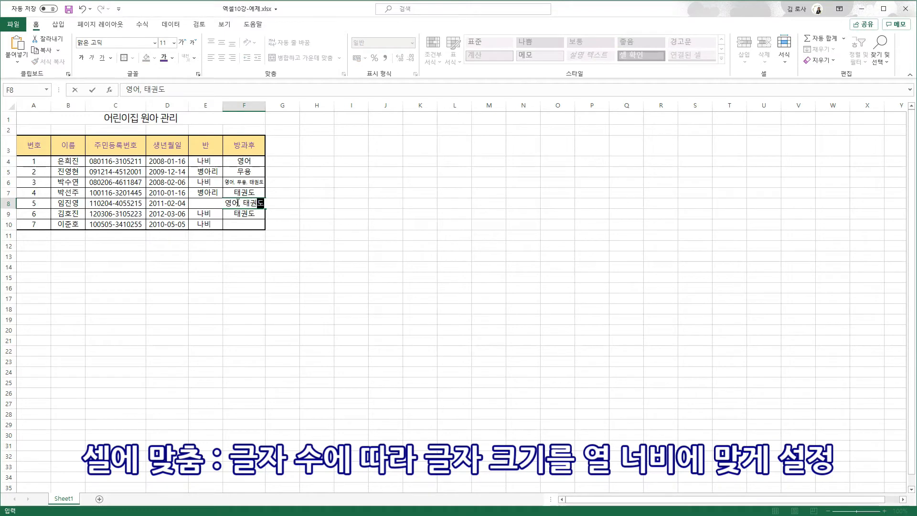
key(Return)
Enter "영어, 무용, 태권도, 컴퓨터" in F9 and "태권도, 컴퓨터" in F10.
text(영어, 무용)
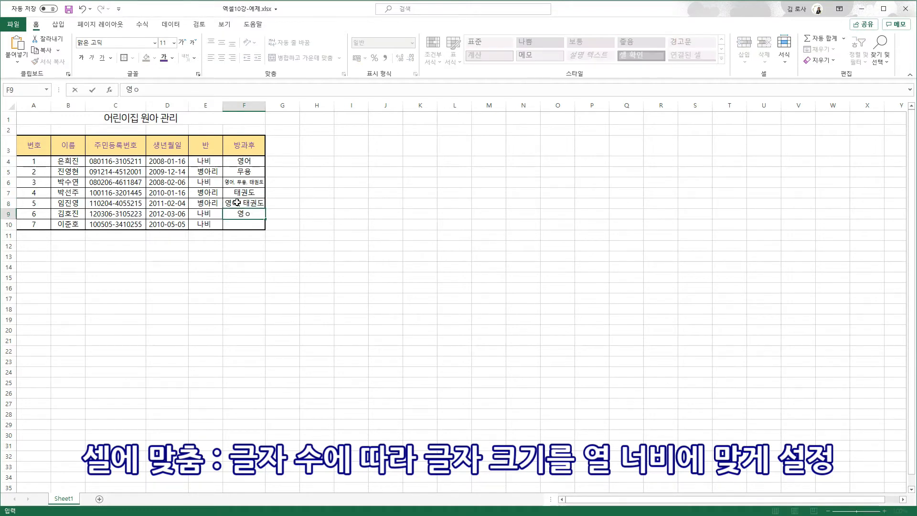
text(, 태권도, 커)
text(퓨터)
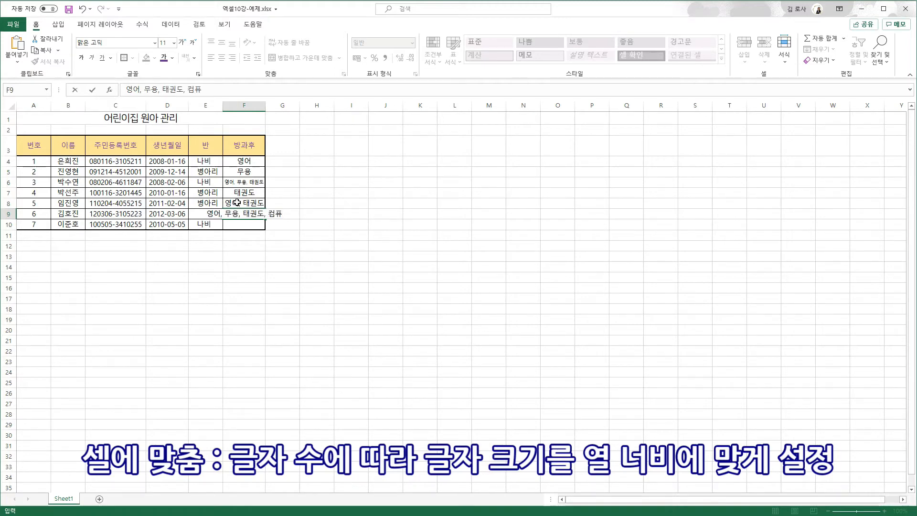
key(Return)
text(태권도, ㅋ)
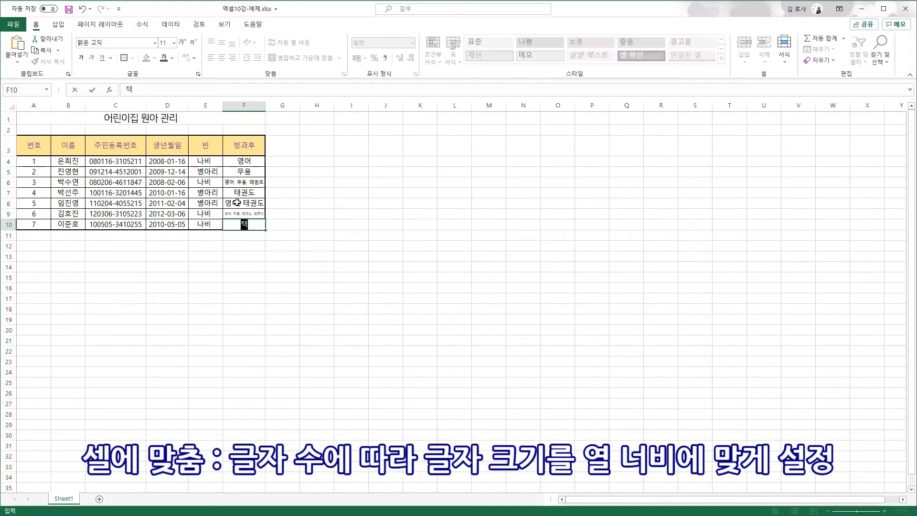
text(터)
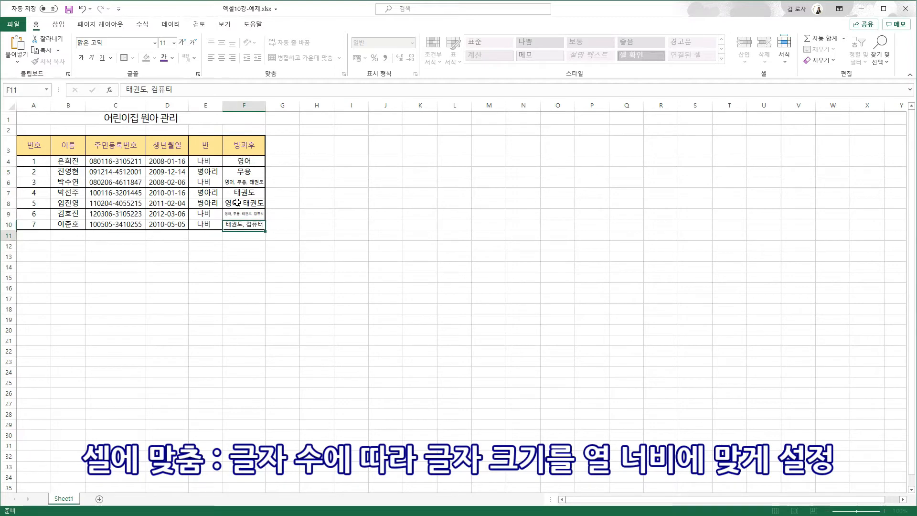
key(Return)
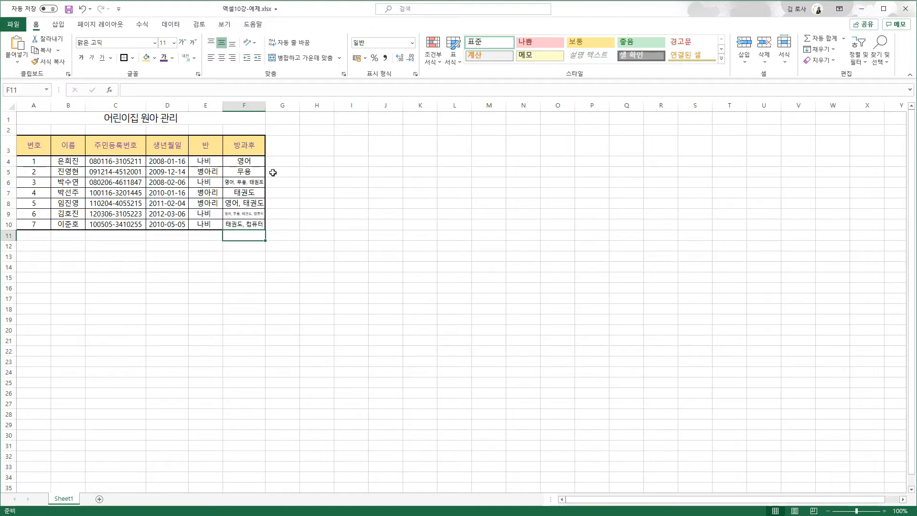
Clear the contents of the after-school cells F6, F7, F9 and F10.
click(244, 183)
ctrl+click(241, 193)
ctrl+click(239, 215)
ctrl+click(237, 226)
key(Delete)
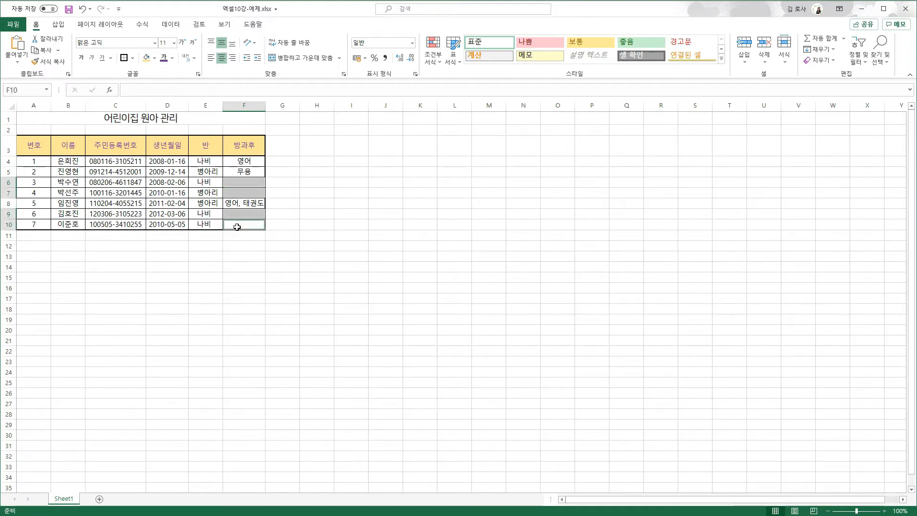
Select only the blank cells within F4:F10 using the Go To special options.
click(244, 182)
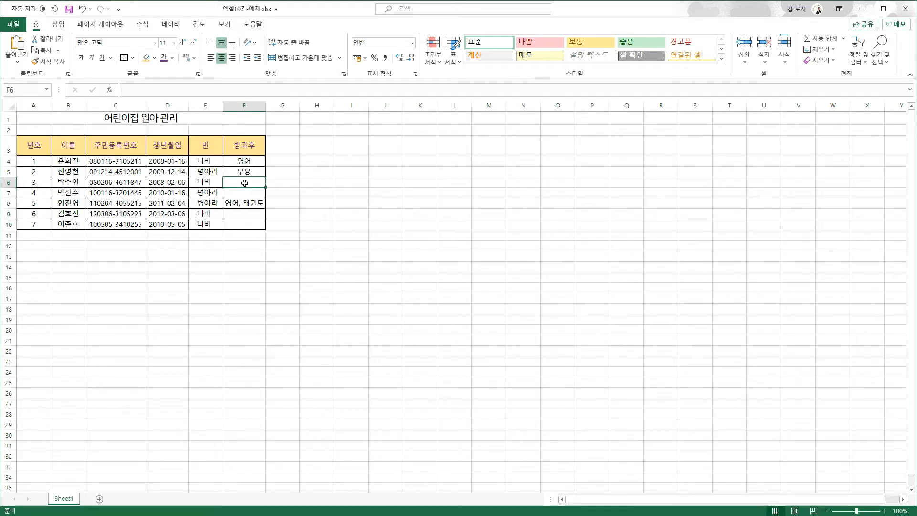
click(280, 186)
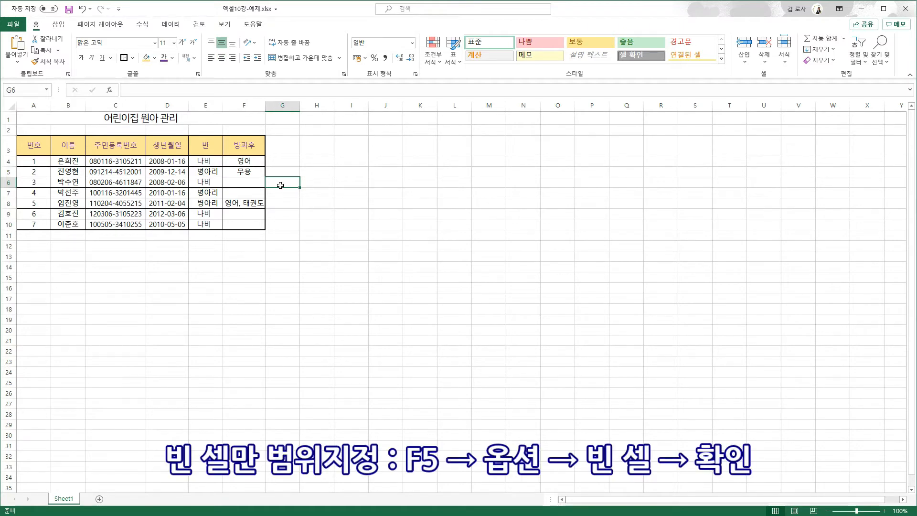
drag(255, 161, 253, 221)
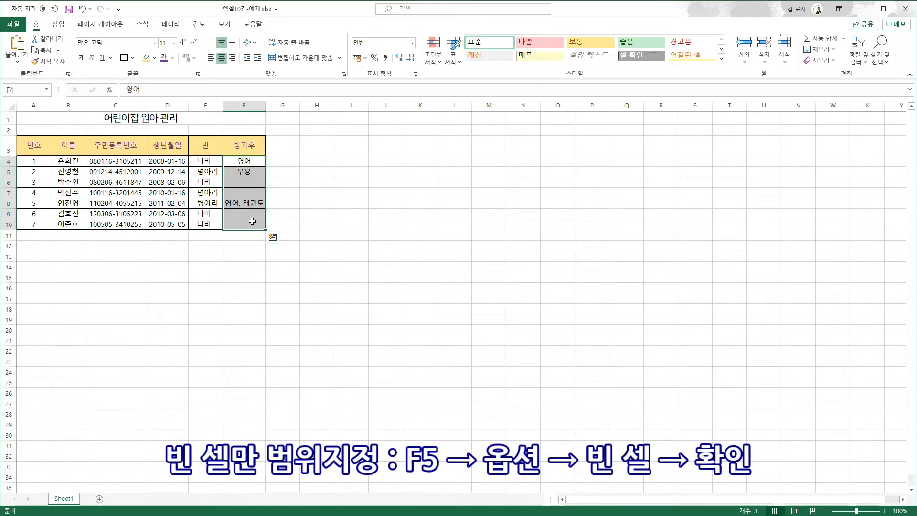
key(F5)
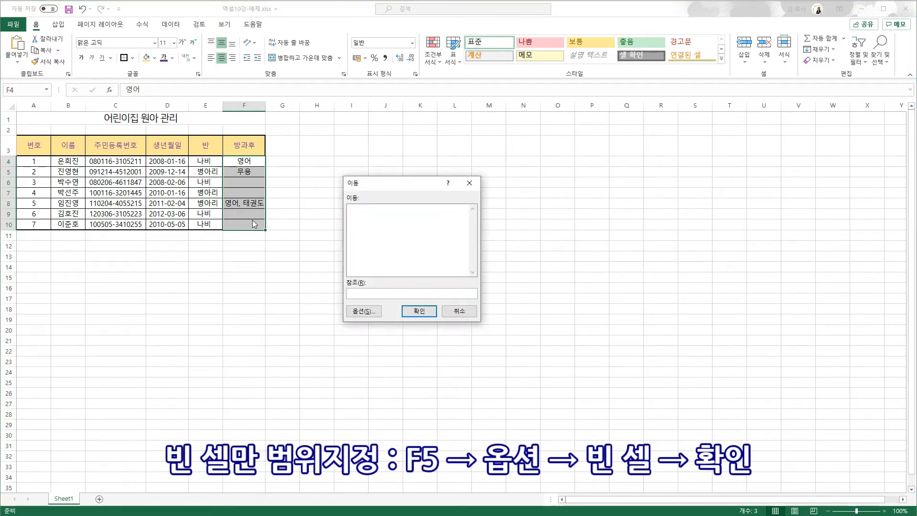
click(367, 310)
click(338, 269)
click(448, 328)
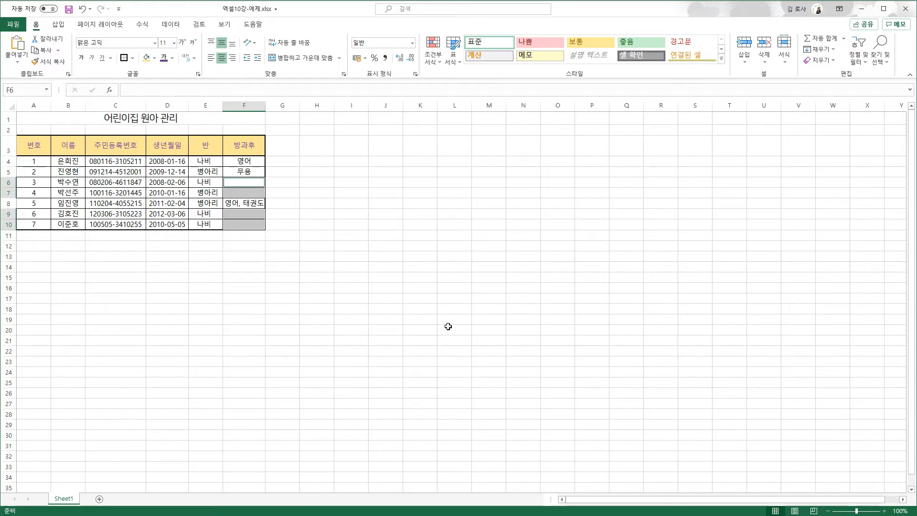
Fill all the selected blank cells at once with the ♣ special character.
text(ㅁ)
key(Hangul_Hanja)
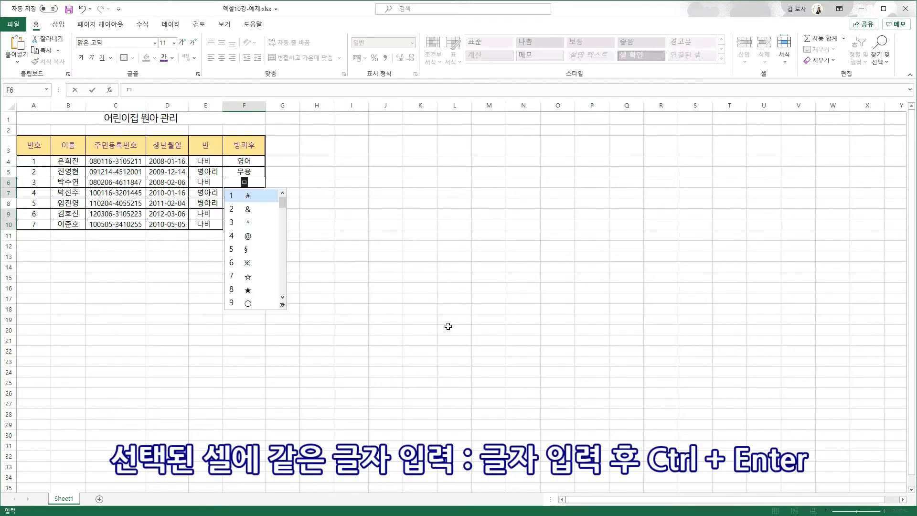
key(Tab)
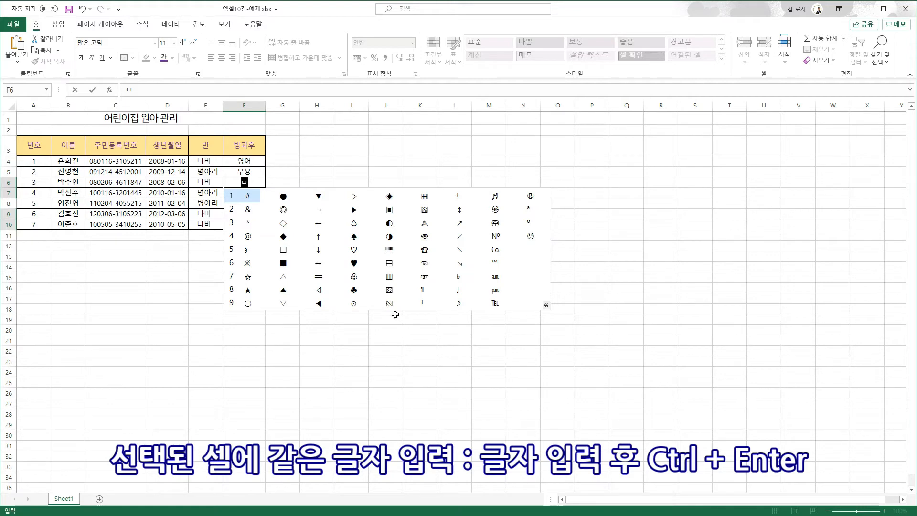
click(354, 290)
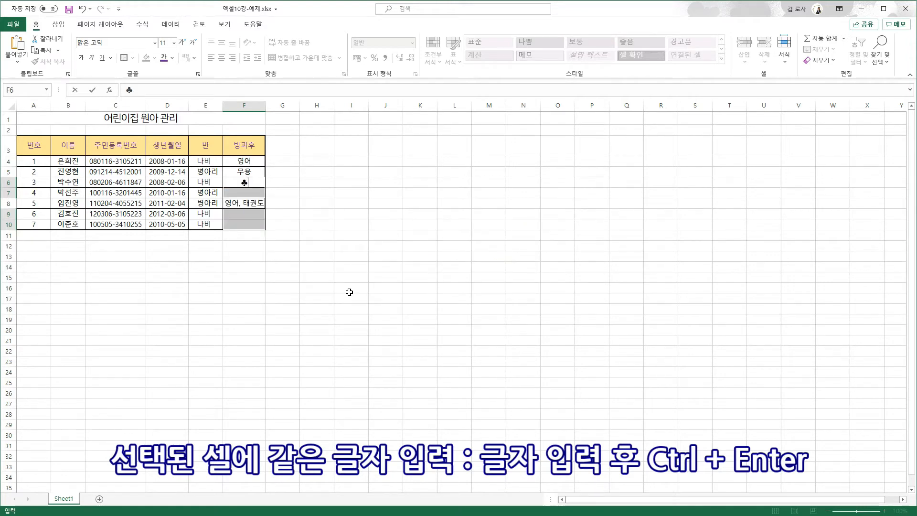
key(ctrl+Return)
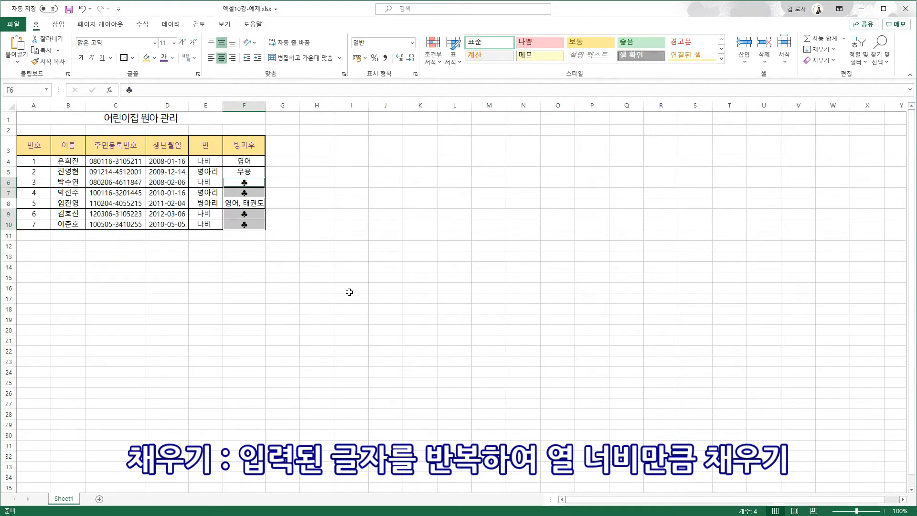
Set the horizontal alignment of the ♣ cells to Fill (채우기) and narrow column F slightly.
key(ctrl+1)
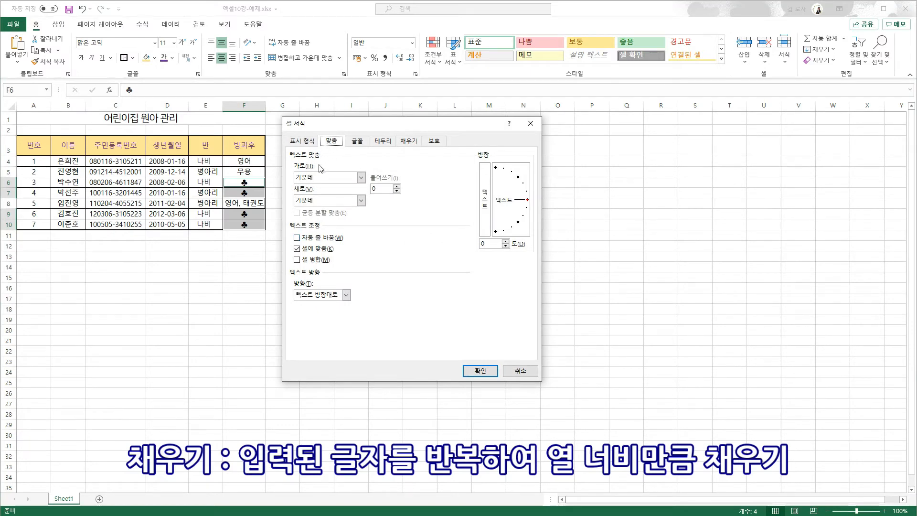
click(321, 180)
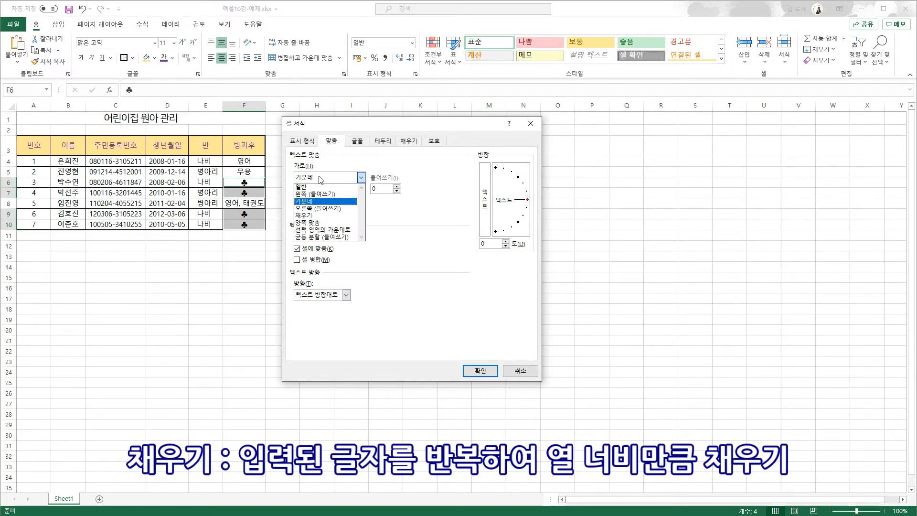
click(316, 215)
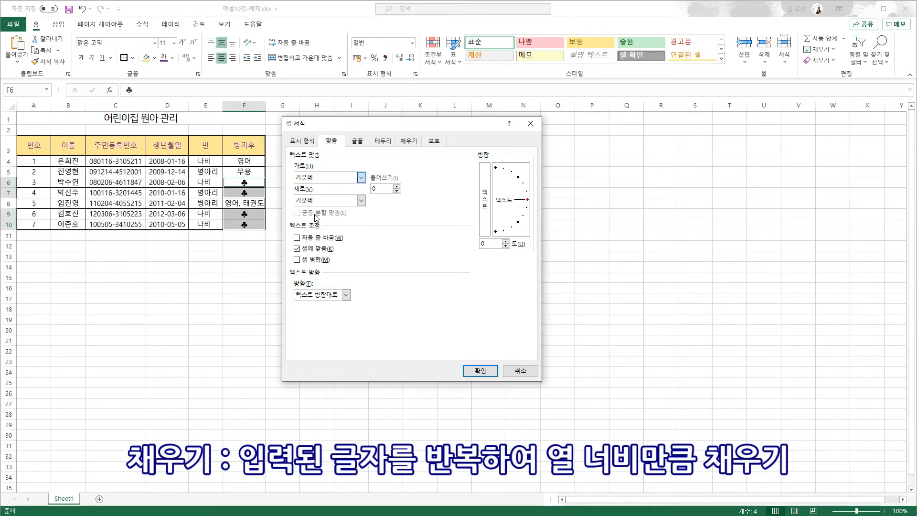
click(486, 371)
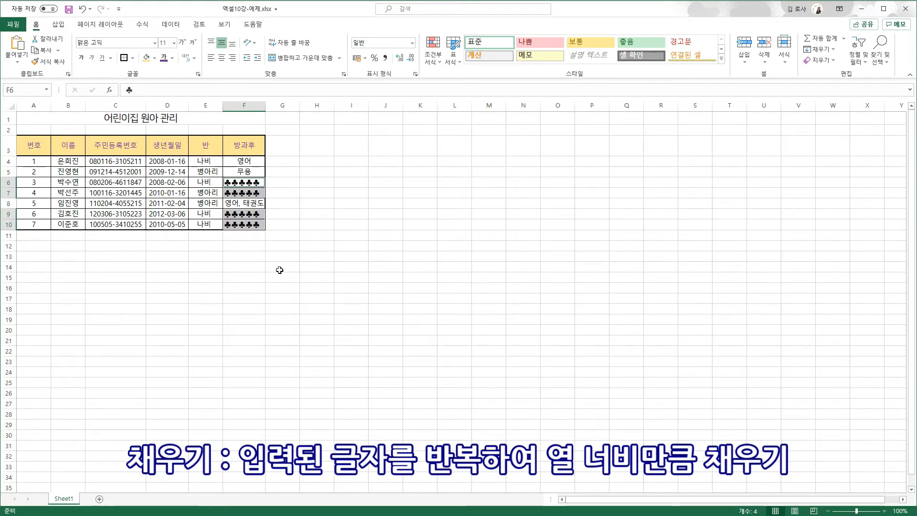
mouse_move(266, 104)
mouse_down()
mouse_move(296, 107)
mouse_move(262, 99)
mouse_up()
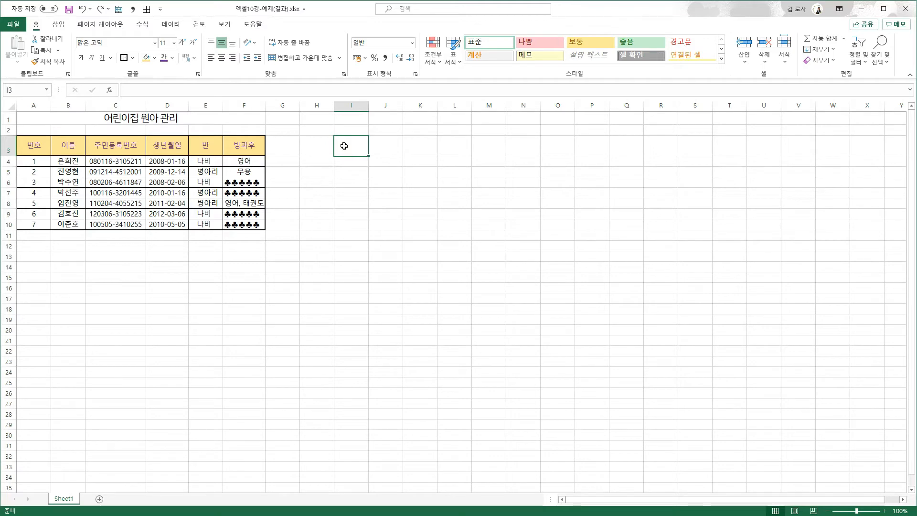
Enter "전화번호" in I3 and center it across I3:J3 without merging, using Center Across Selection (선택 영역의 가운데로).
text(전화번호)
key(Return)
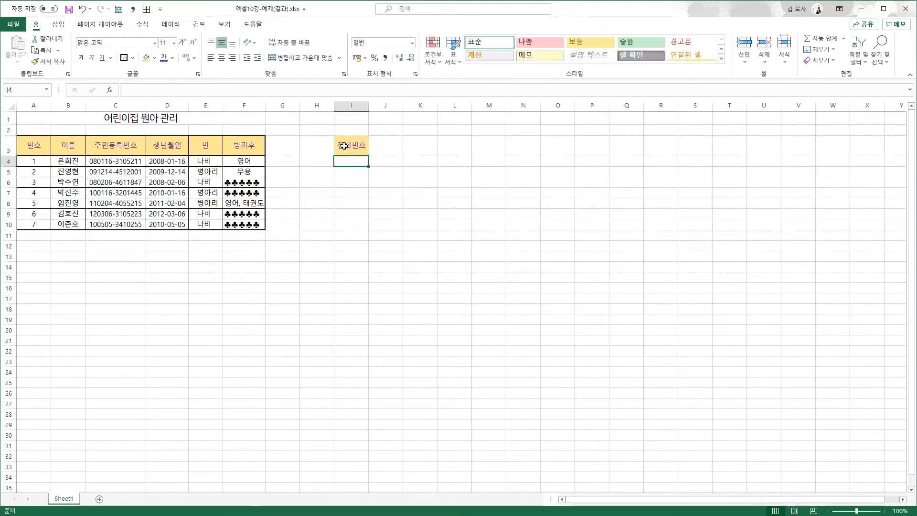
drag(346, 146, 383, 147)
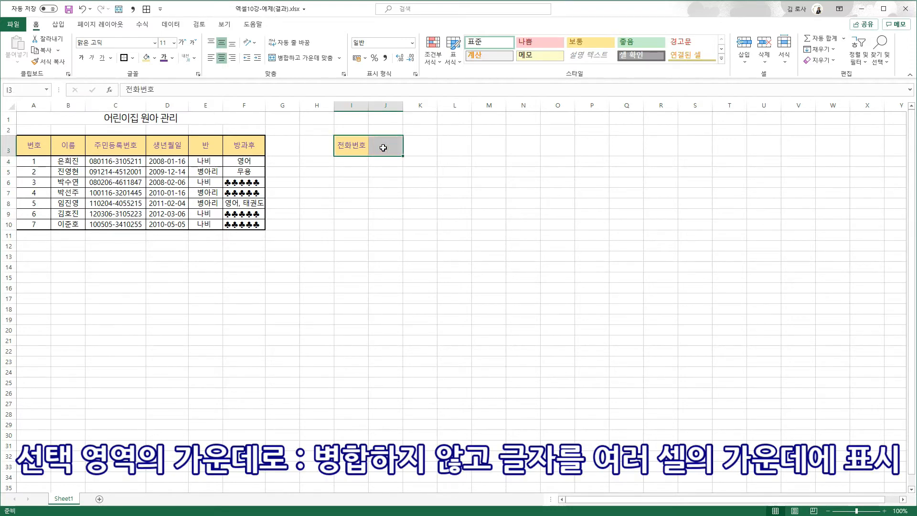
key(ctrl+1)
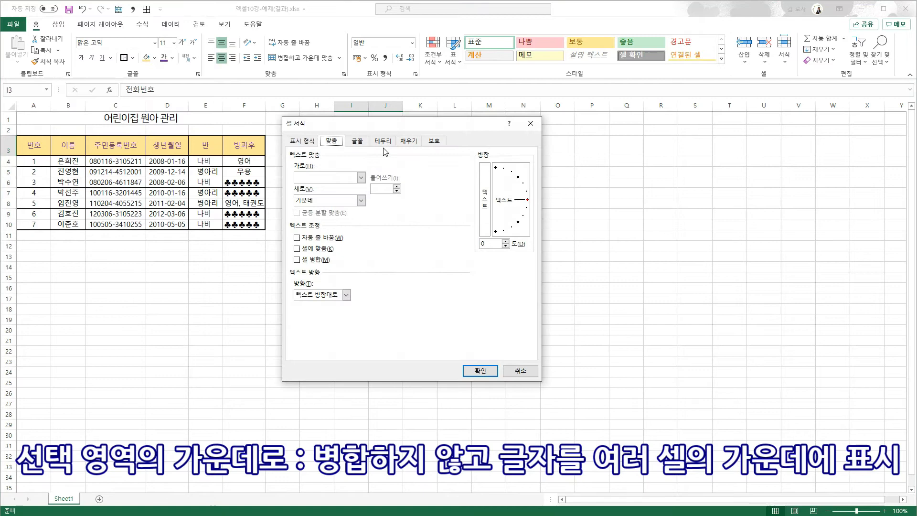
click(339, 180)
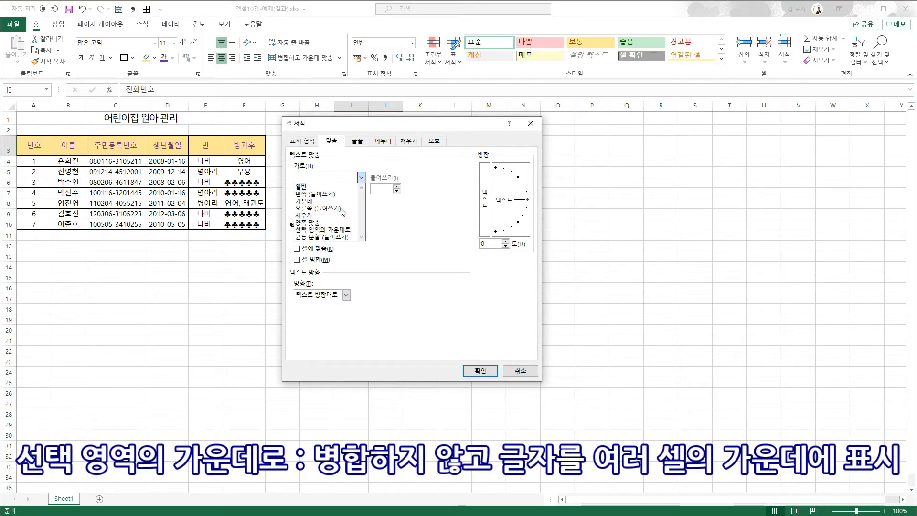
click(349, 230)
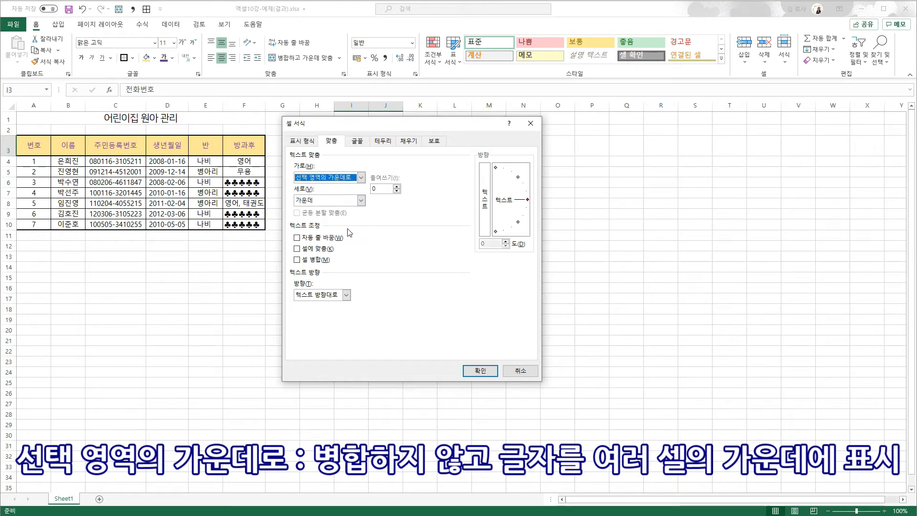
click(480, 371)
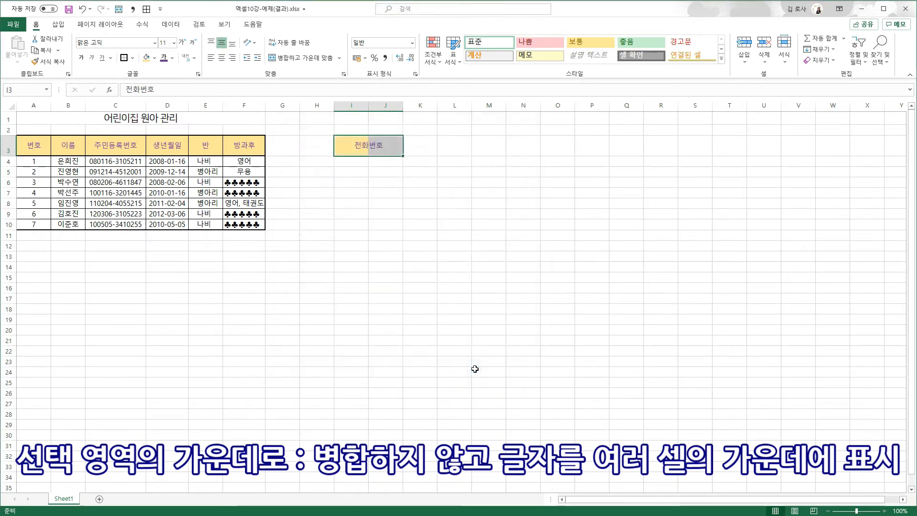
click(374, 227)
click(359, 146)
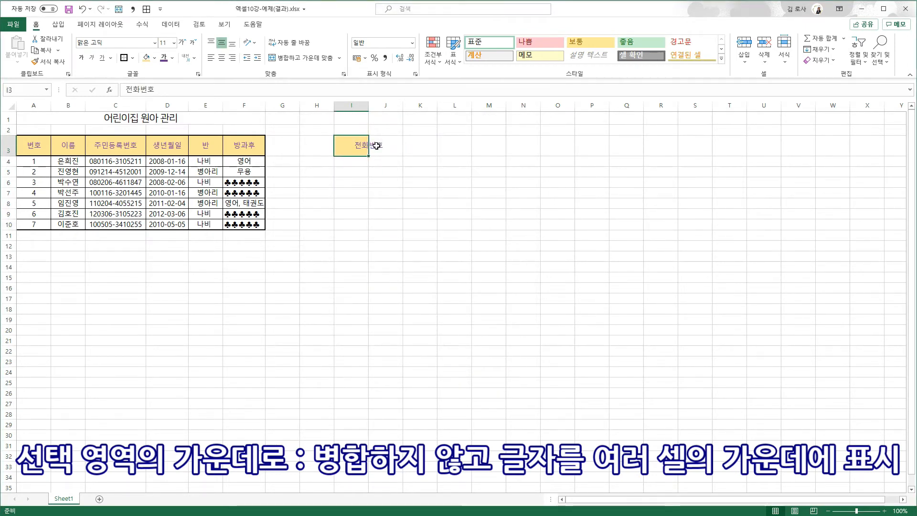
click(372, 145)
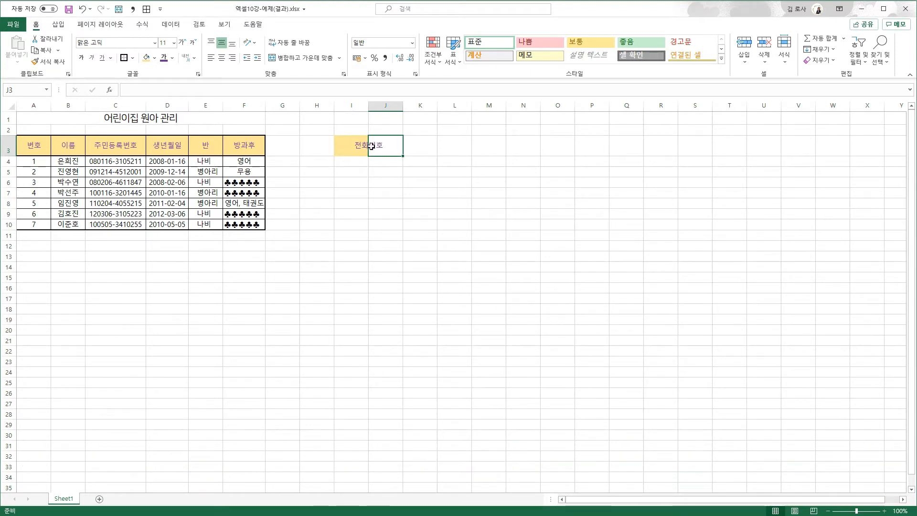
Delete columns I and J containing the 전화번호 example.
drag(353, 105, 377, 106)
right_click(377, 106)
click(399, 199)
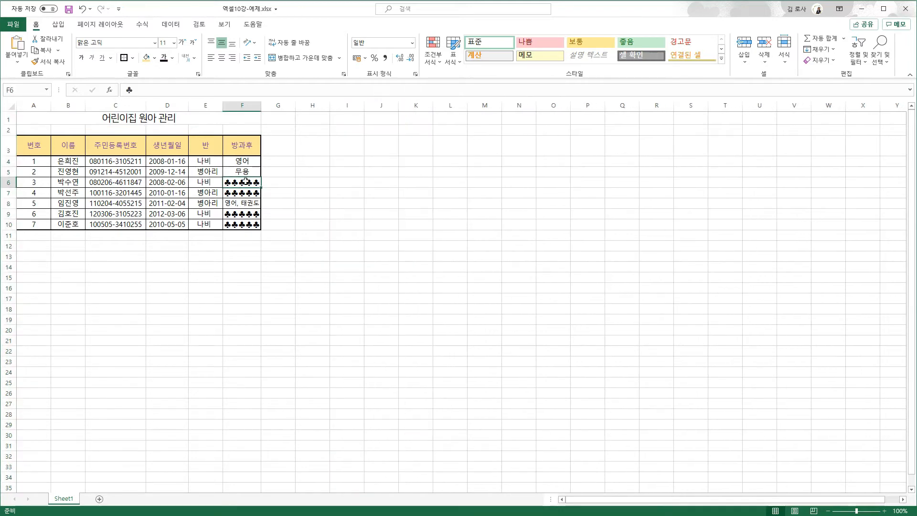
Change the font color of the merged title "어린이집 원아 관리" to the standard green.
click(179, 118)
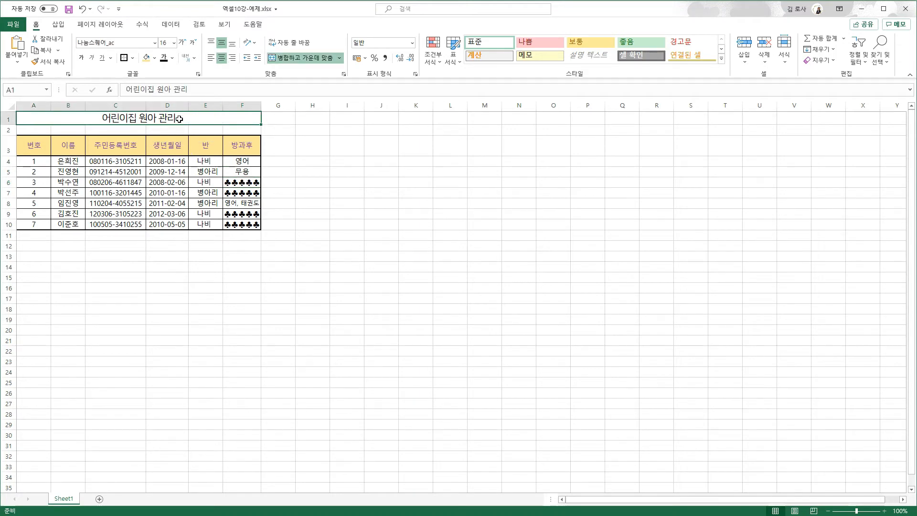
click(172, 58)
click(204, 162)
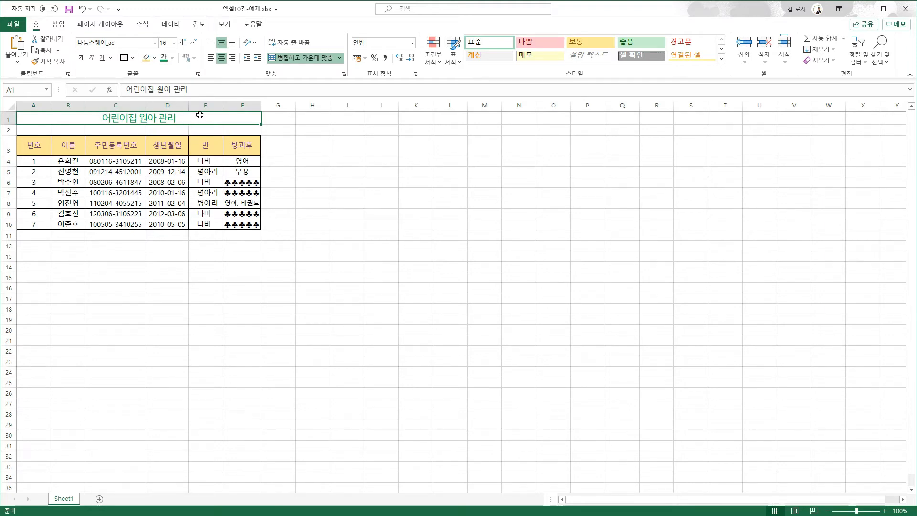
Format only the word "어린이집" within the title as bold with the standard purple font color.
double_click(138, 120)
drag(138, 120, 100, 113)
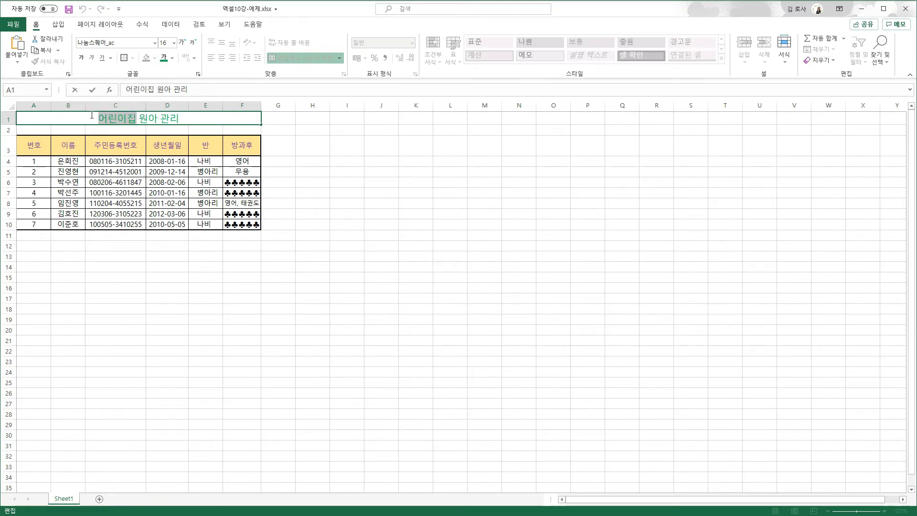
drag(95, 118, 138, 122)
click(169, 107)
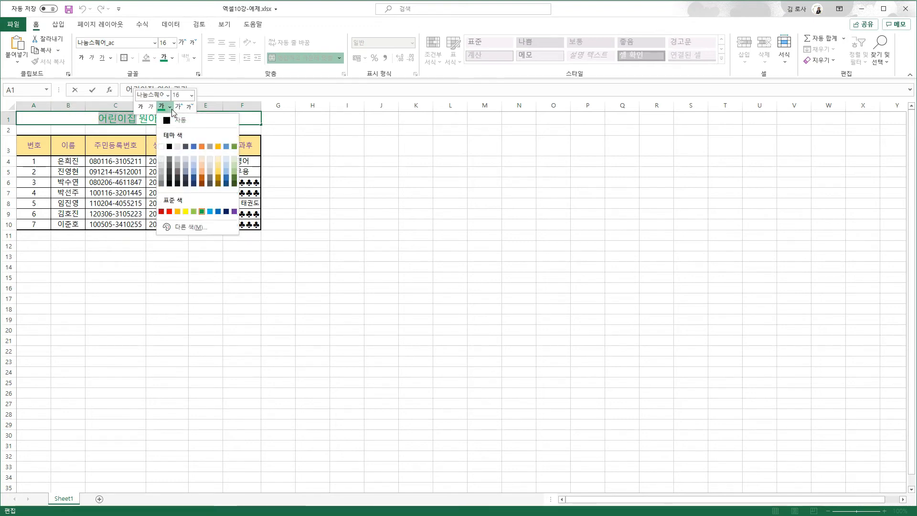
click(234, 211)
click(141, 107)
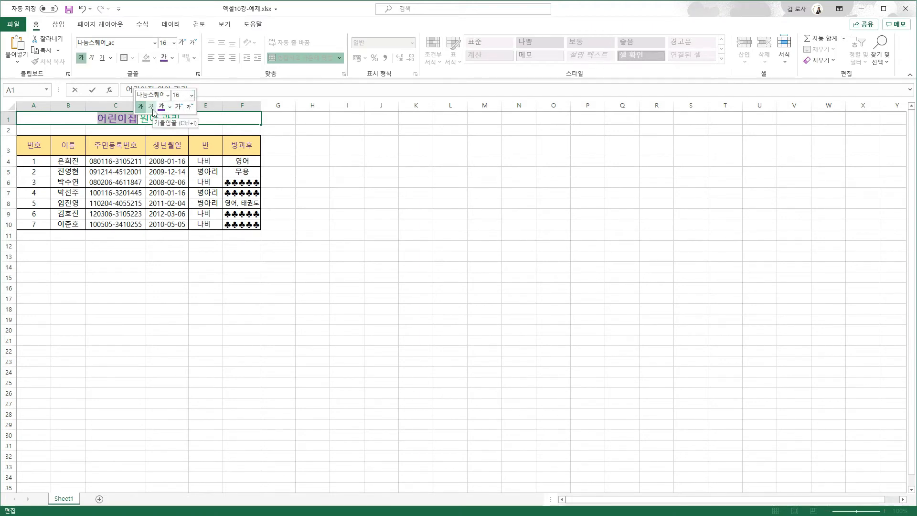
click(182, 118)
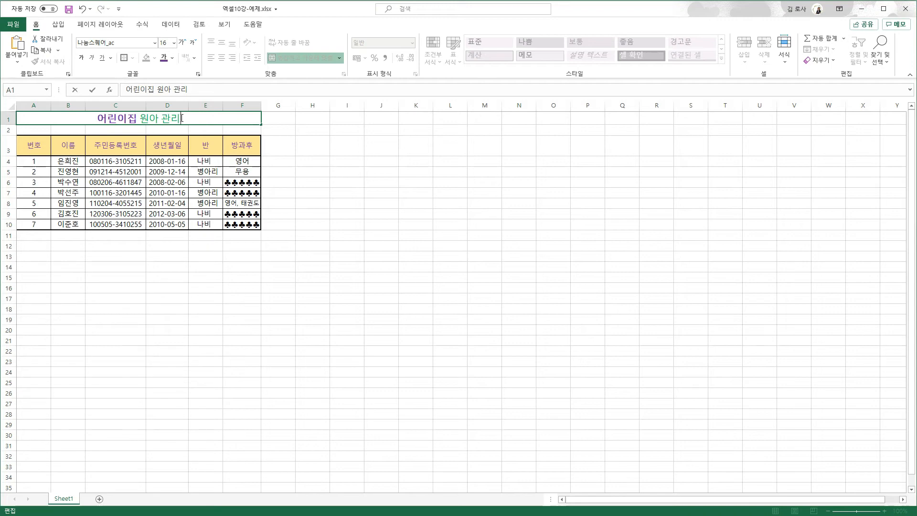
key(Return)
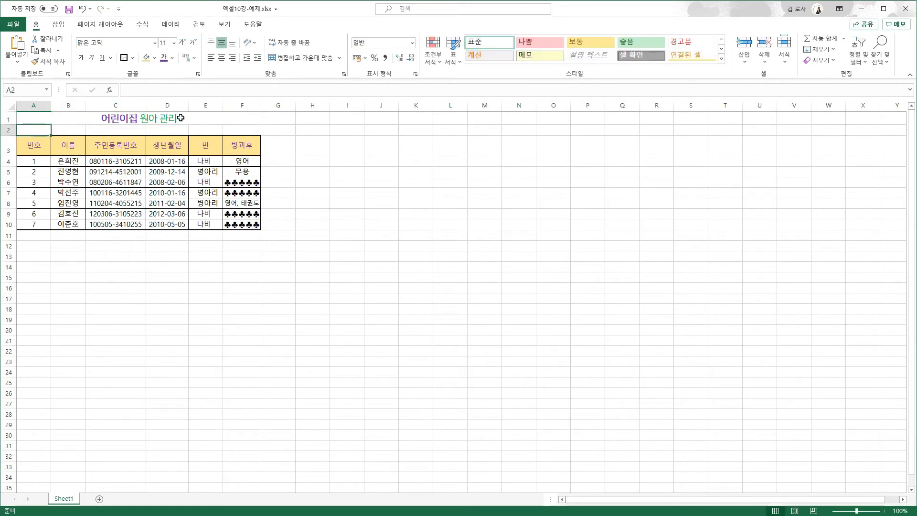
click(216, 116)
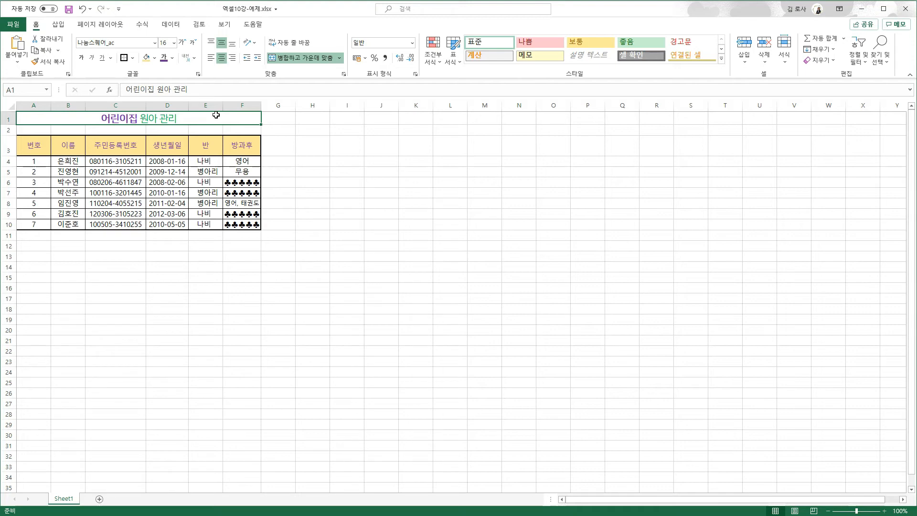
click(61, 26)
click(154, 29)
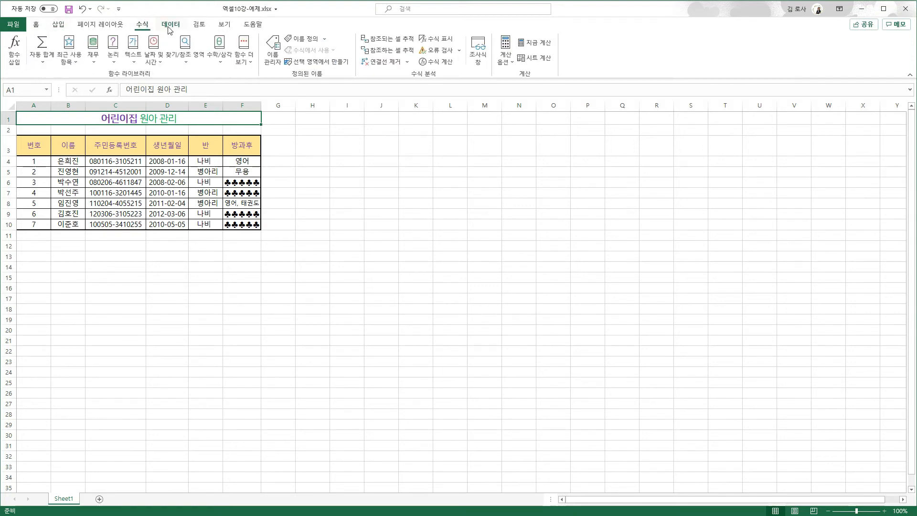
click(172, 26)
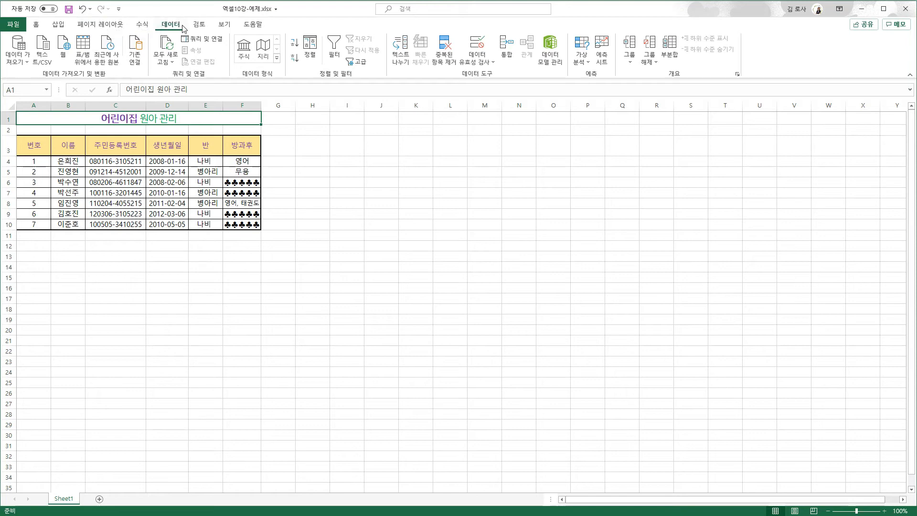
click(37, 25)
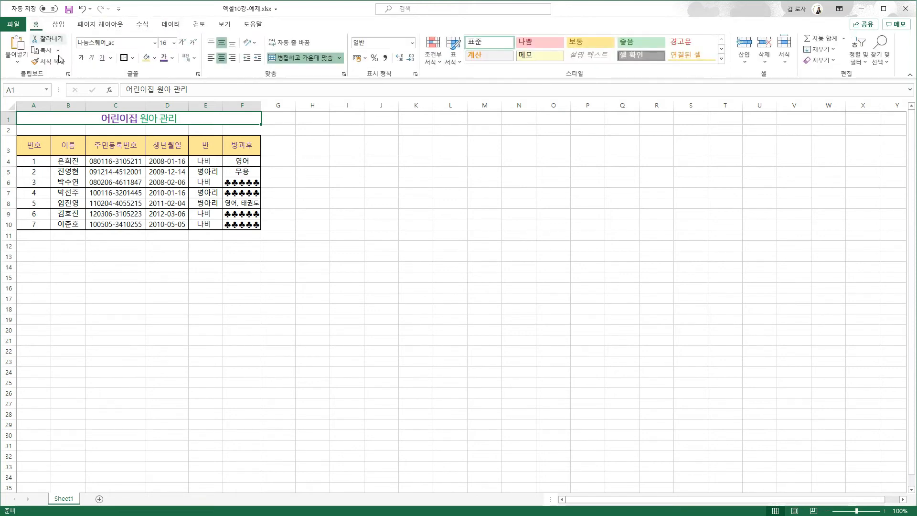
Add the Merge & Center (병합하고 가운데 맞춤) and Comma Style commands to the Quick Access Toolbar.
right_click(289, 62)
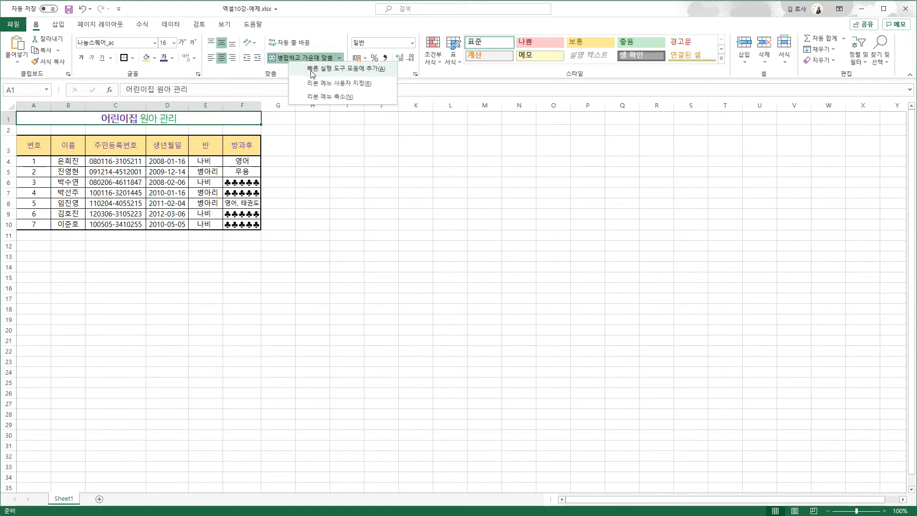
click(311, 69)
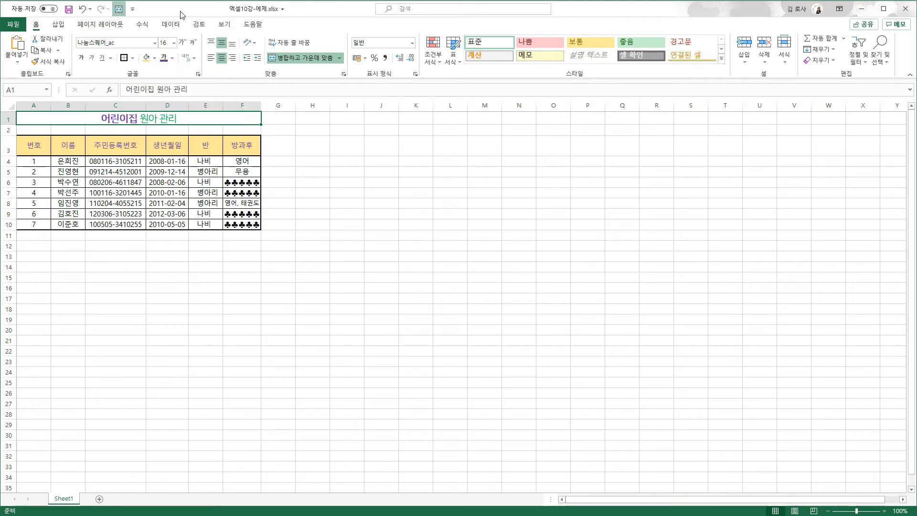
right_click(388, 61)
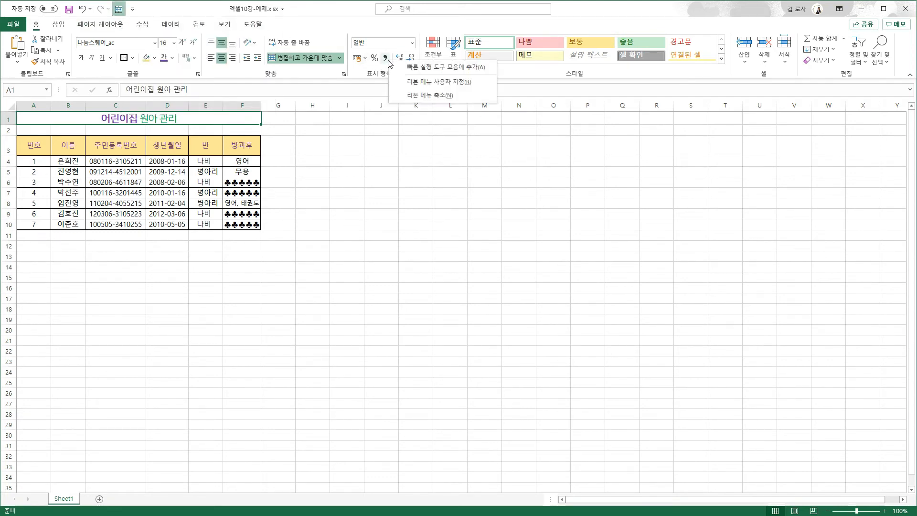
click(426, 68)
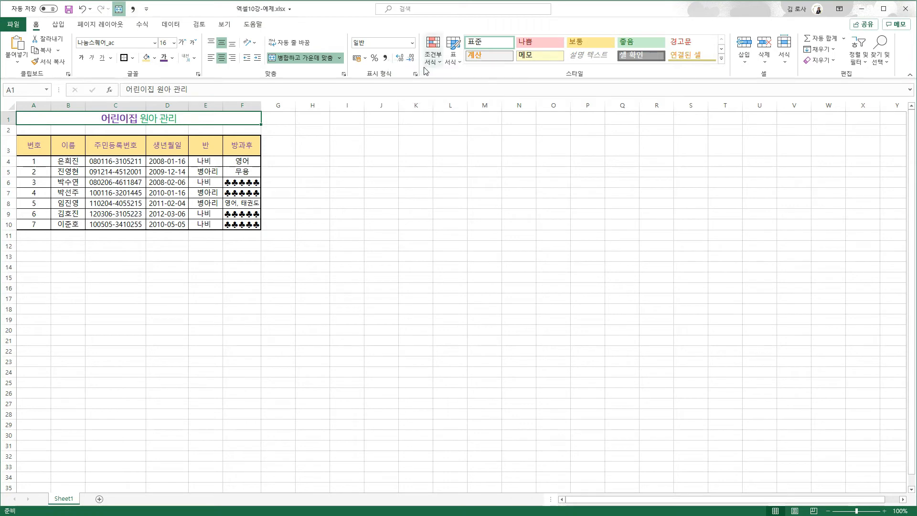
Add the horizontal Center alignment and All Borders (모든 테두리) commands to the Quick Access Toolbar.
right_click(226, 60)
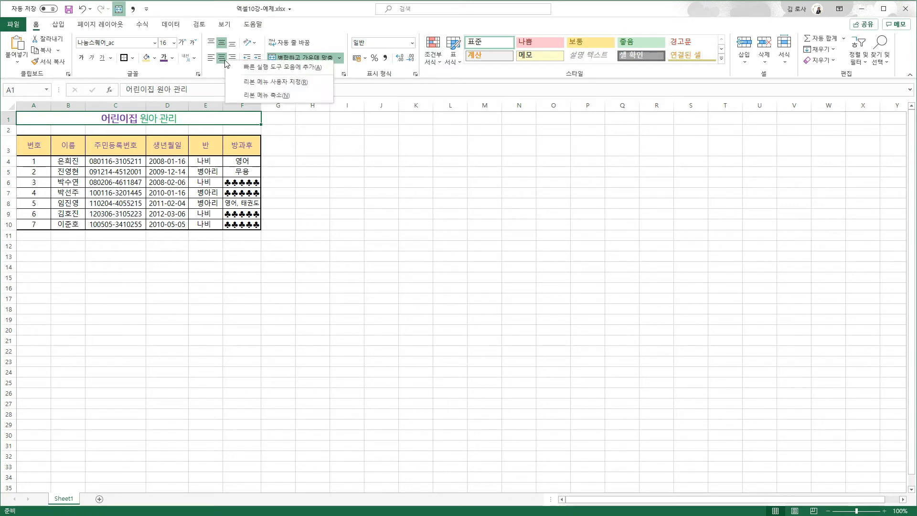
click(266, 68)
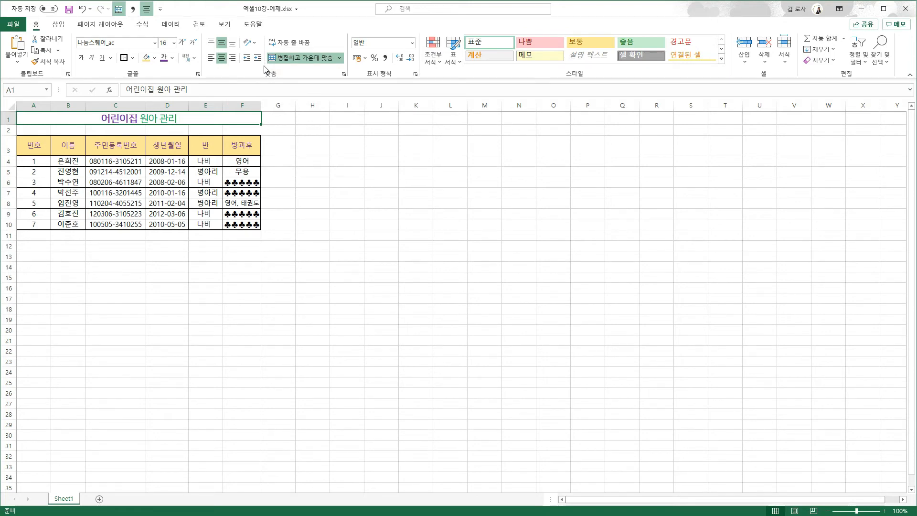
click(134, 59)
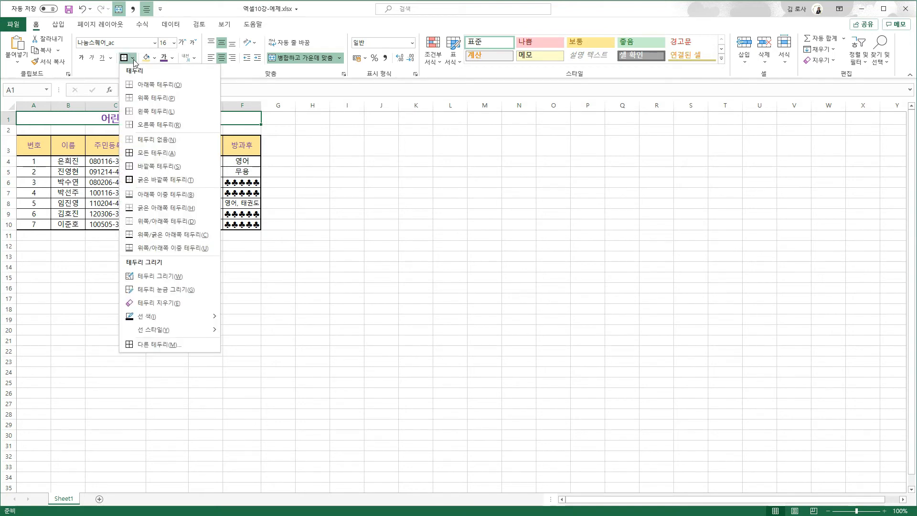
right_click(146, 158)
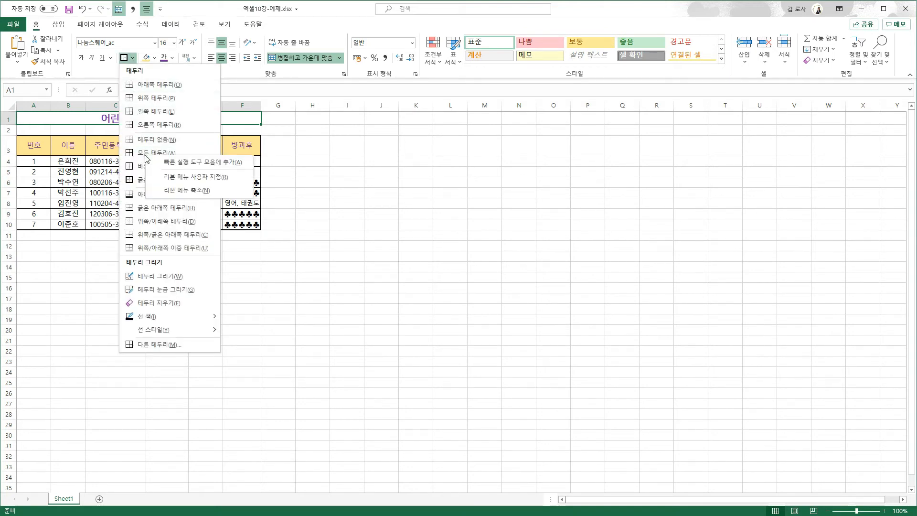
click(198, 164)
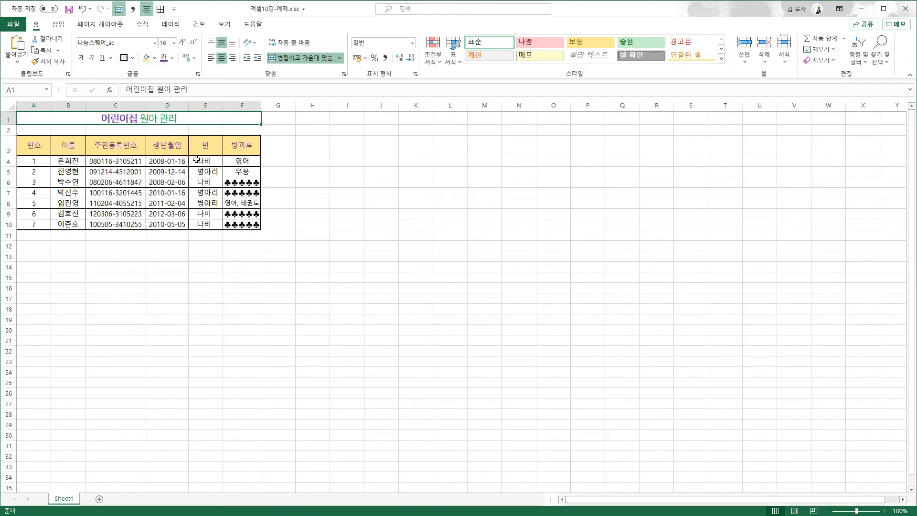
click(175, 27)
click(144, 27)
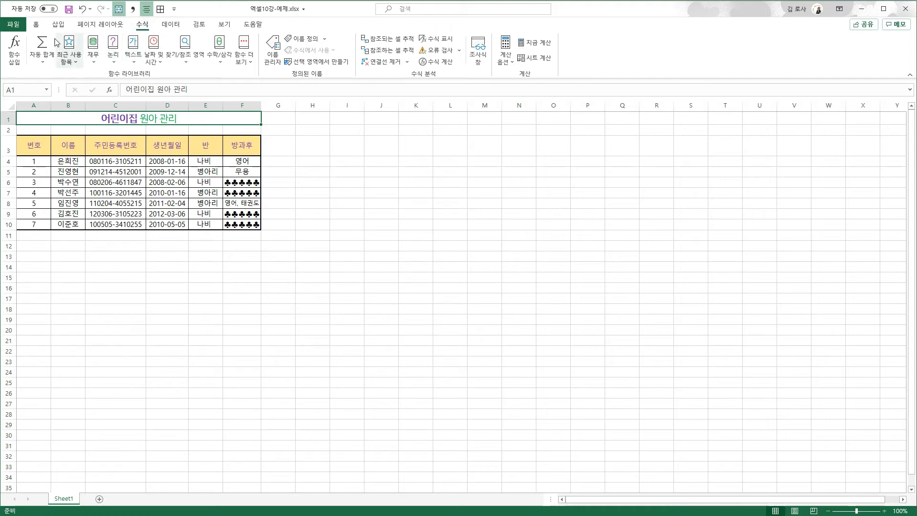
click(38, 26)
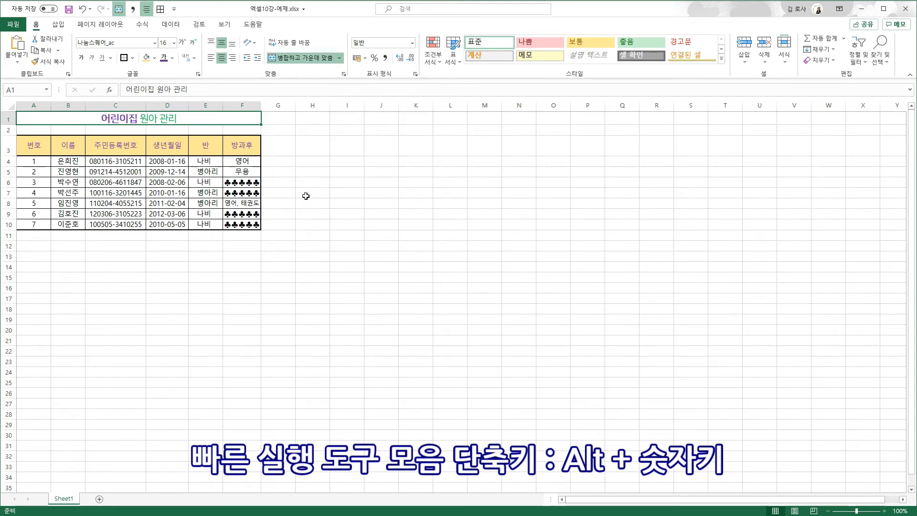
Merge and center the empty cells H3:J3 using the command on the Quick Access Toolbar.
drag(311, 143, 386, 144)
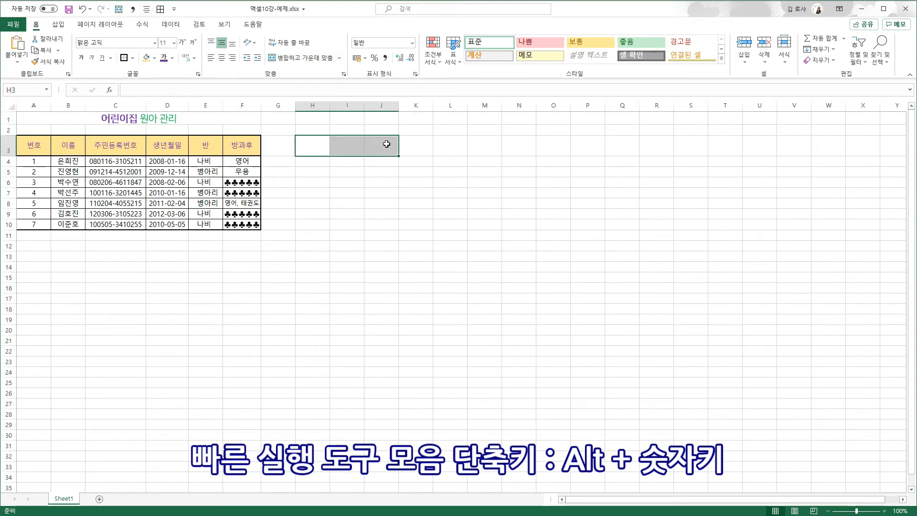
key(alt)
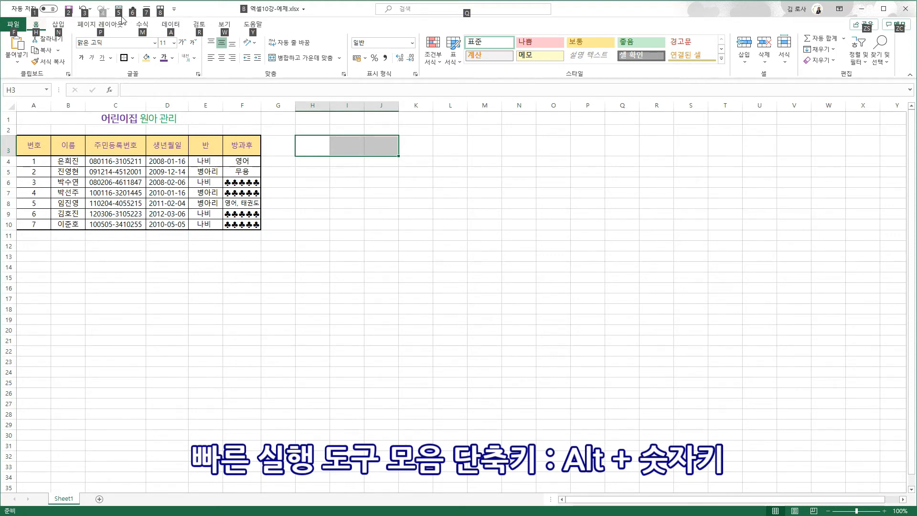
key(5)
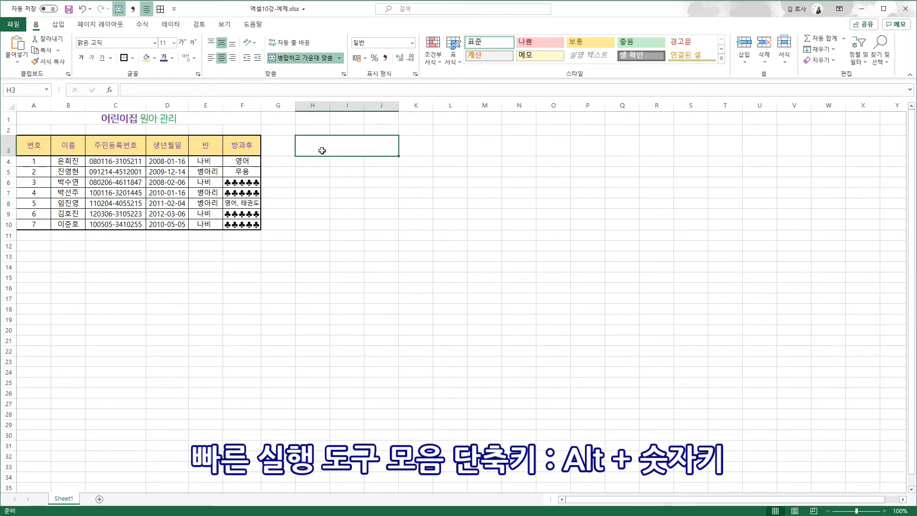
Apply All Borders to the empty range H5:J8 using the command on the Quick Access Toolbar.
drag(308, 172, 376, 204)
key(alt)
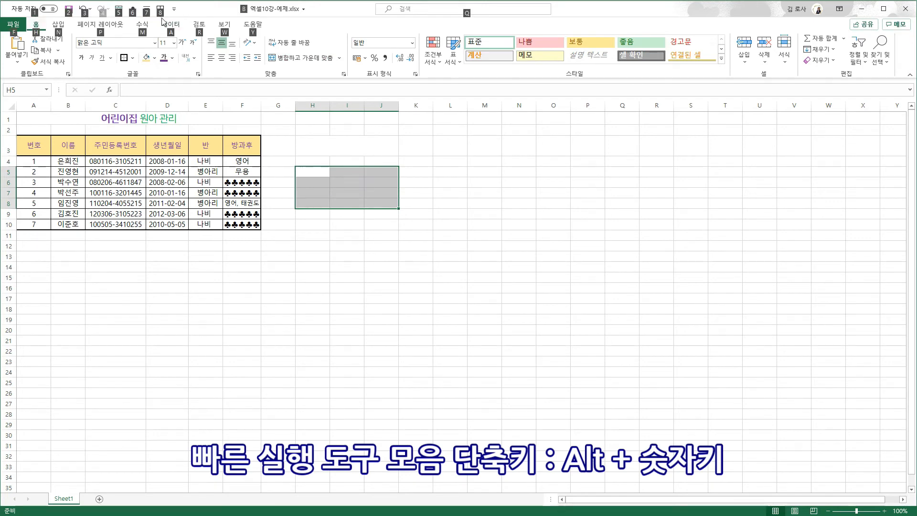
key(8)
click(336, 194)
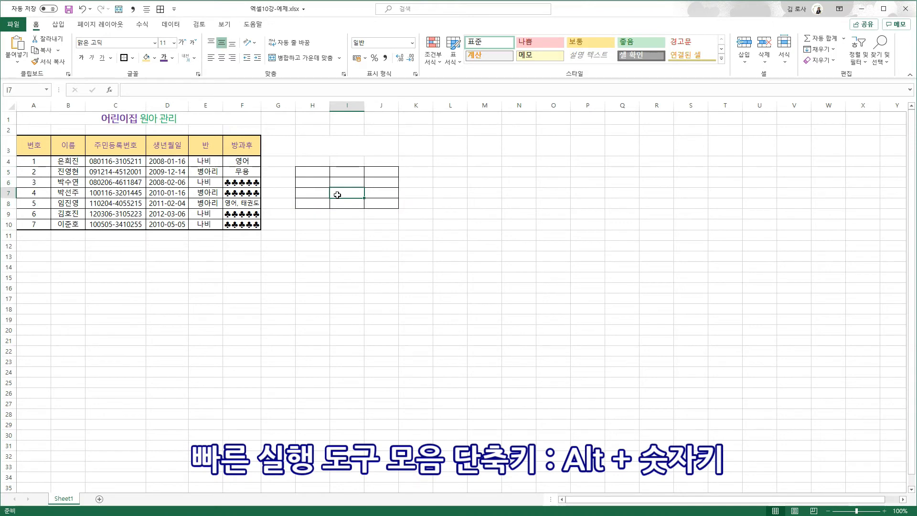
Remove the Center alignment command from the Quick Access Toolbar.
right_click(149, 12)
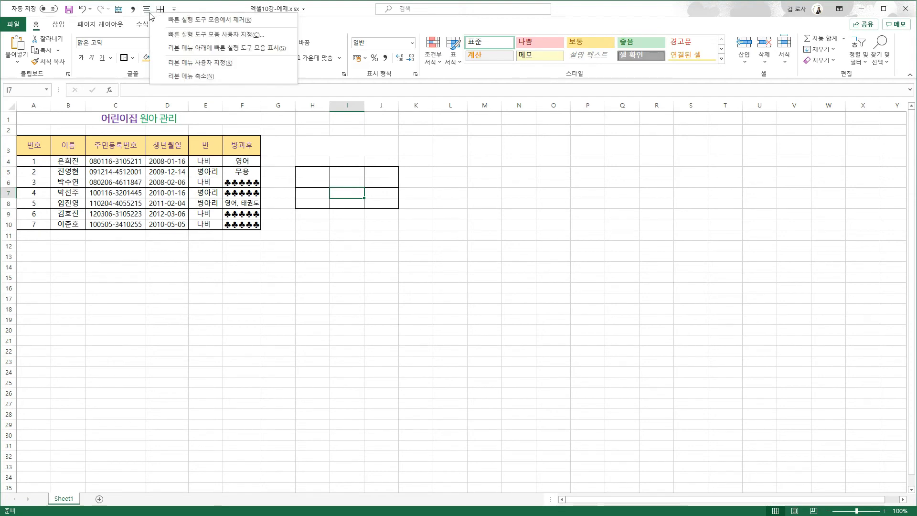
click(197, 22)
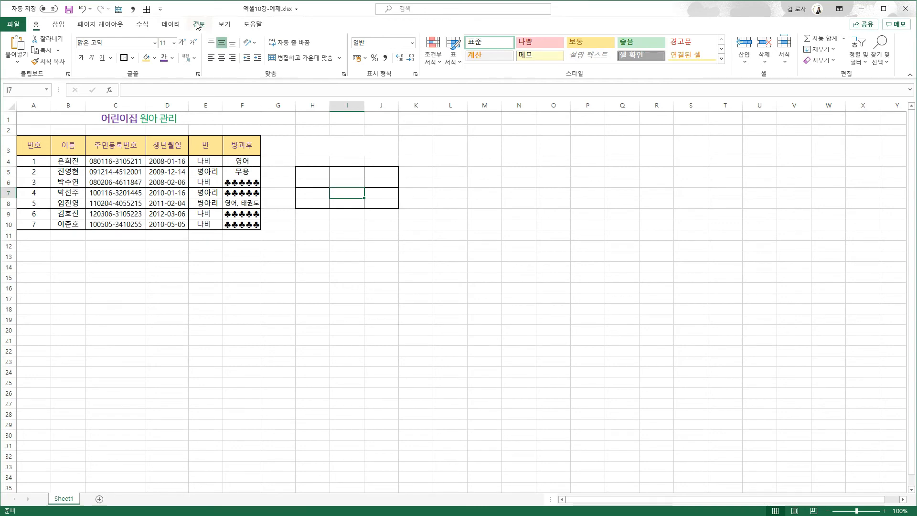
Show the Quick Access Toolbar below the ribbon, and move it back above the ribbon.
right_click(146, 13)
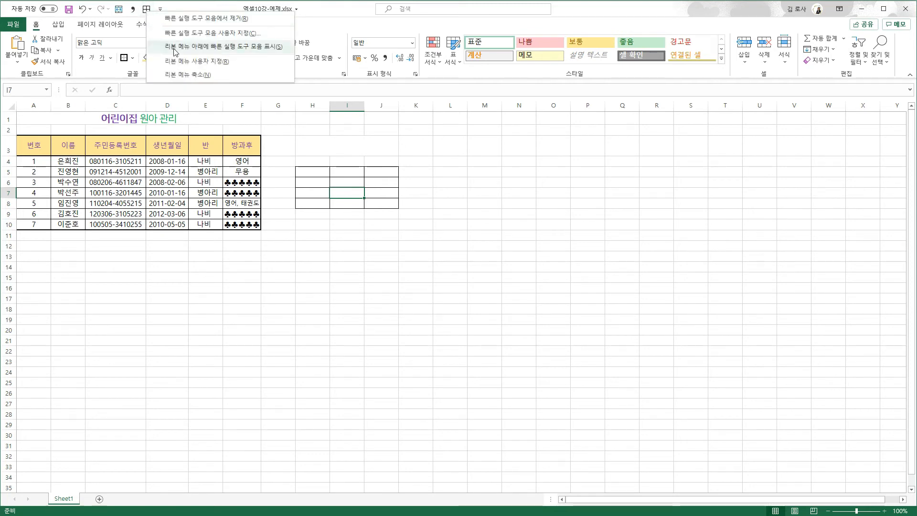
click(209, 47)
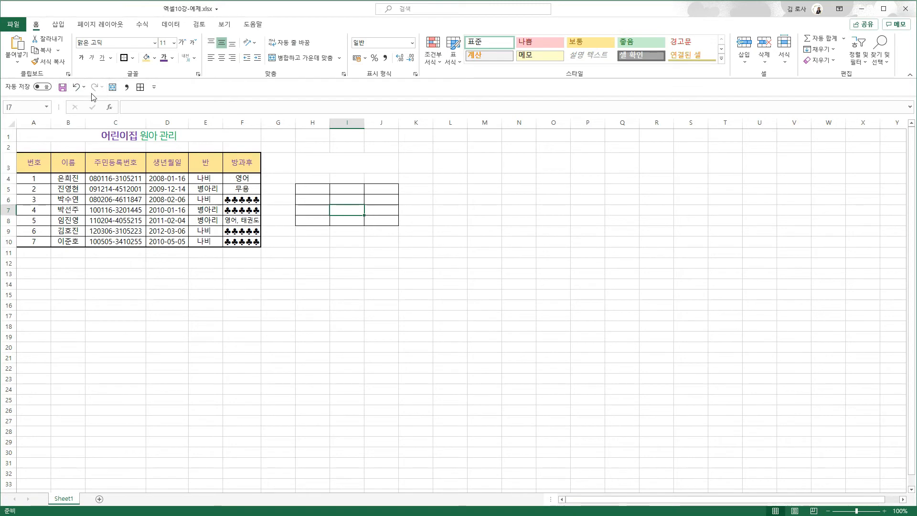
right_click(117, 91)
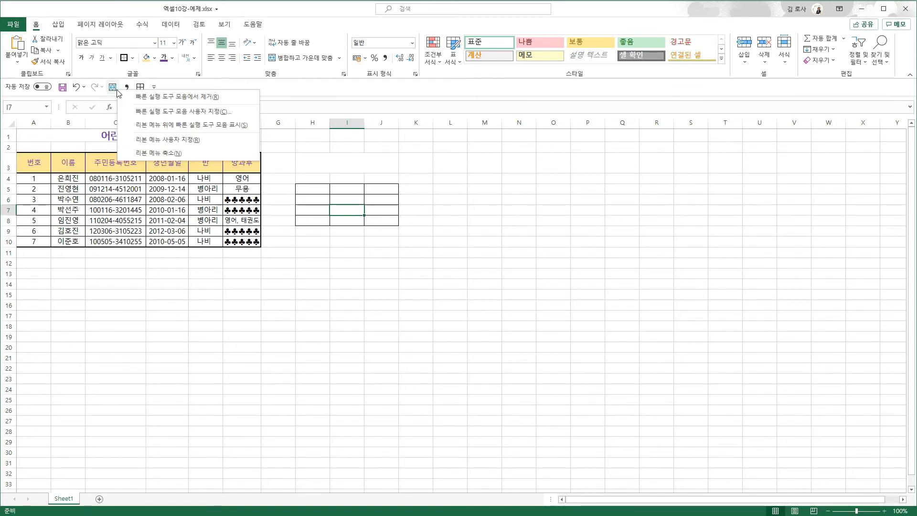
click(171, 127)
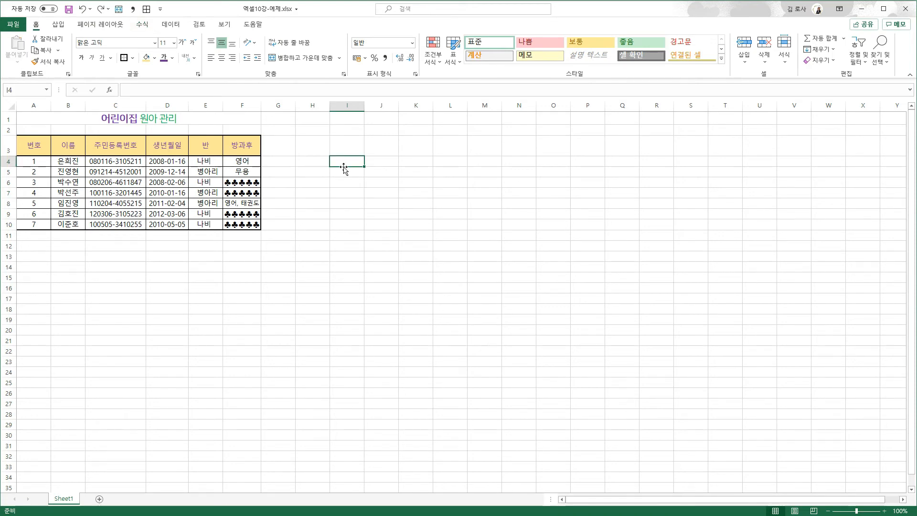
Enter the column header "취미" in G3, next to the 방과후 header.
click(279, 149)
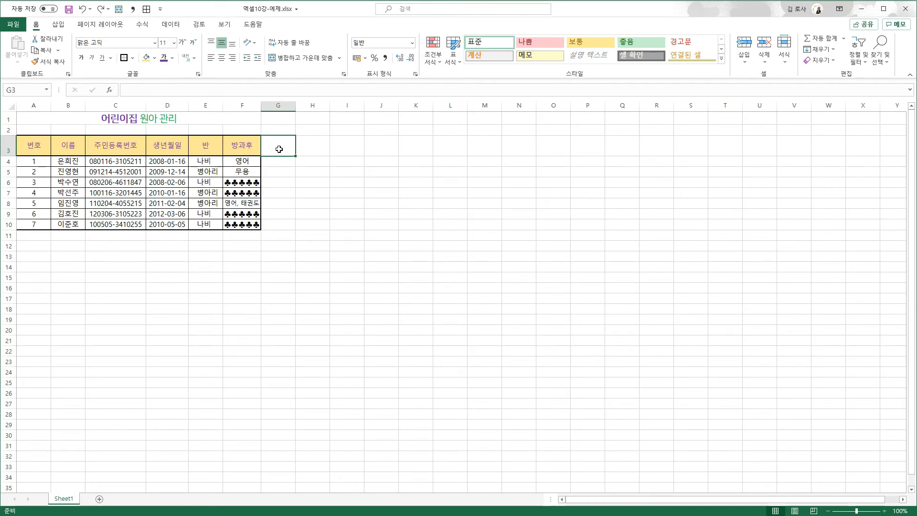
text(취미)
key(Return)
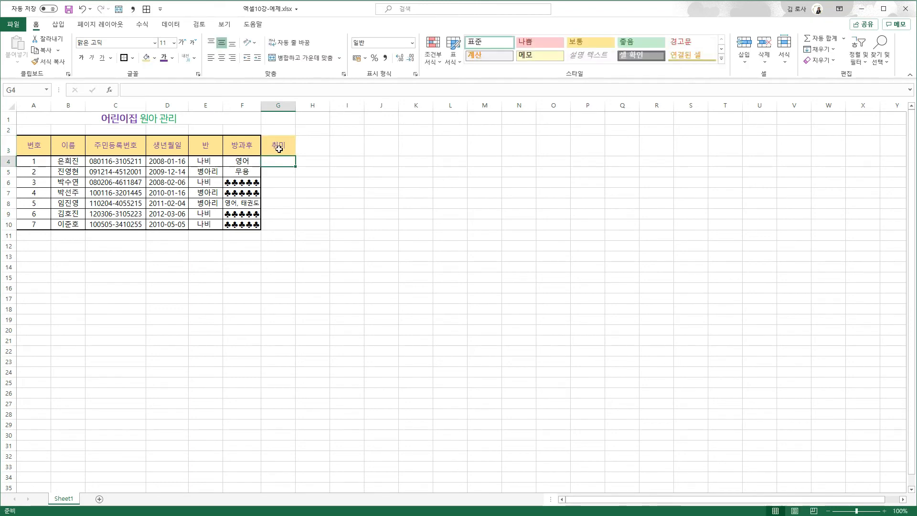
Enter the hobbies 독서, 피아노, 그림 and 바이올린 in G4:G7 under the 취미 header.
text(독서)
key(Return)
text(피아노)
key(Return)
text(그림)
key(Return)
text(바)
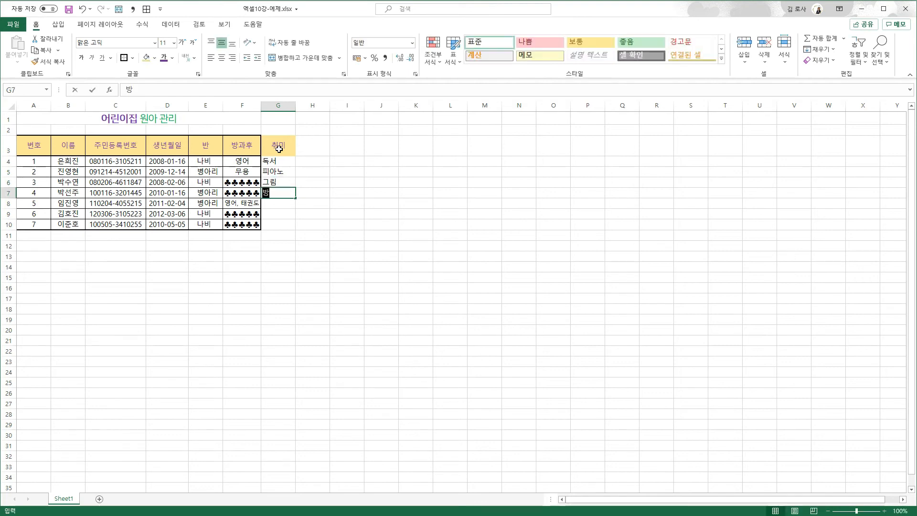
text(이올린)
key(Return)
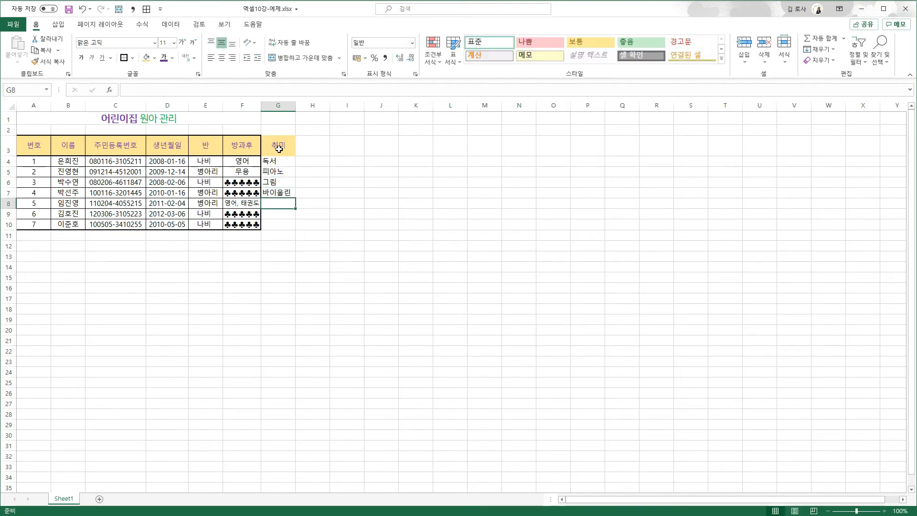
click(354, 161)
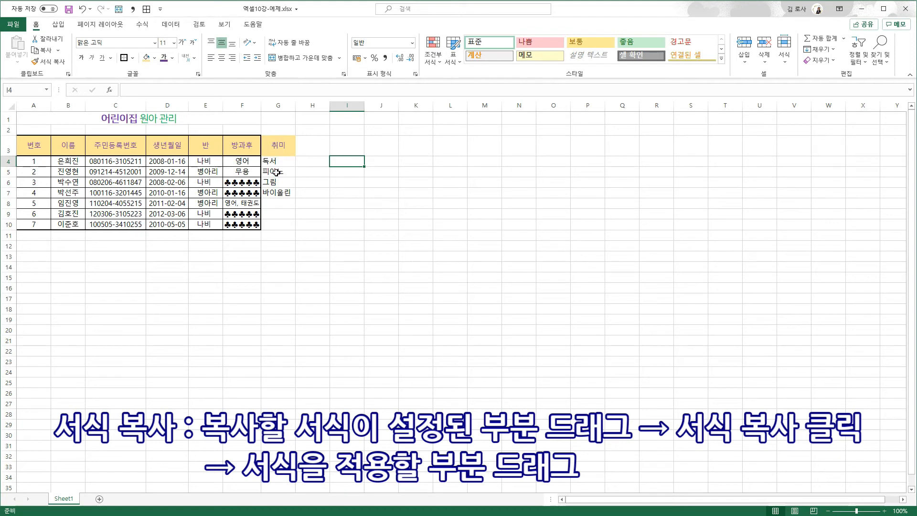
Copy the formatting of the 반 column (E3:E10) onto the 취미 column (G3:G10) with Format Painter.
click(211, 146)
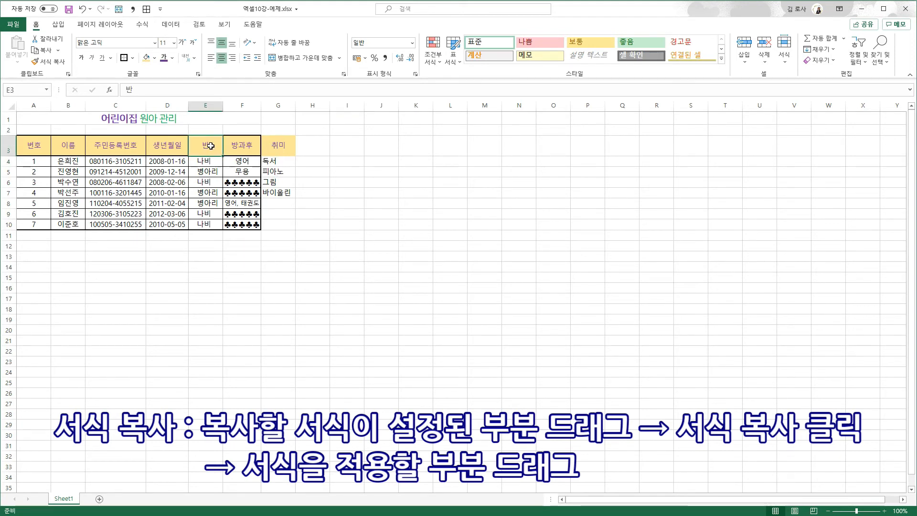
drag(210, 146, 211, 224)
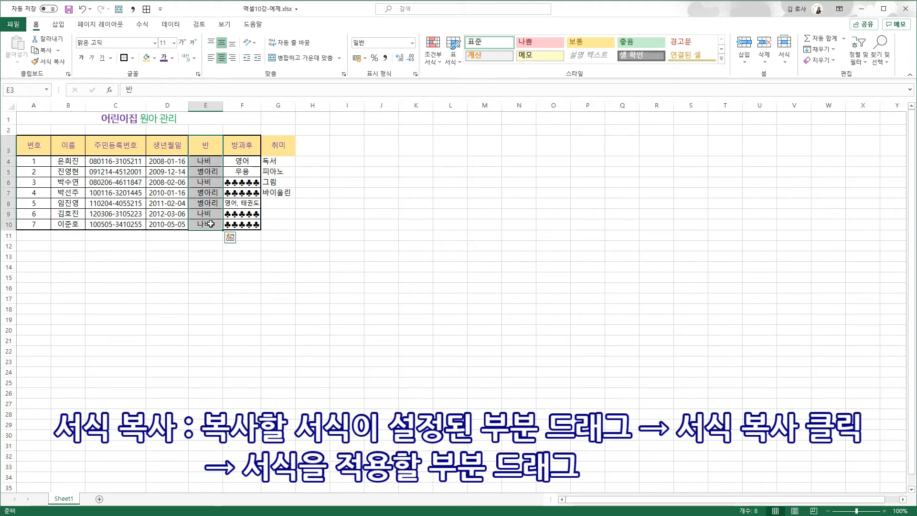
click(50, 62)
drag(279, 143, 284, 225)
click(360, 182)
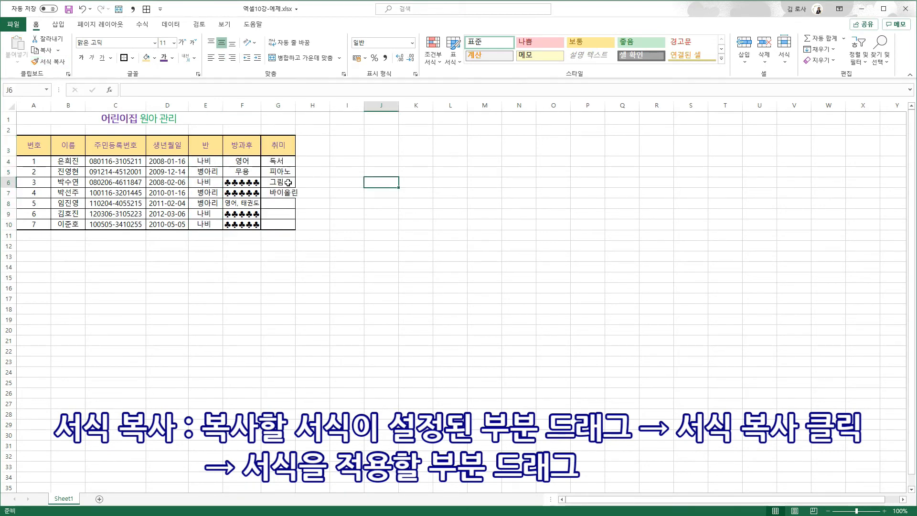
Auto-fit the width of column G to its contents.
double_click(295, 105)
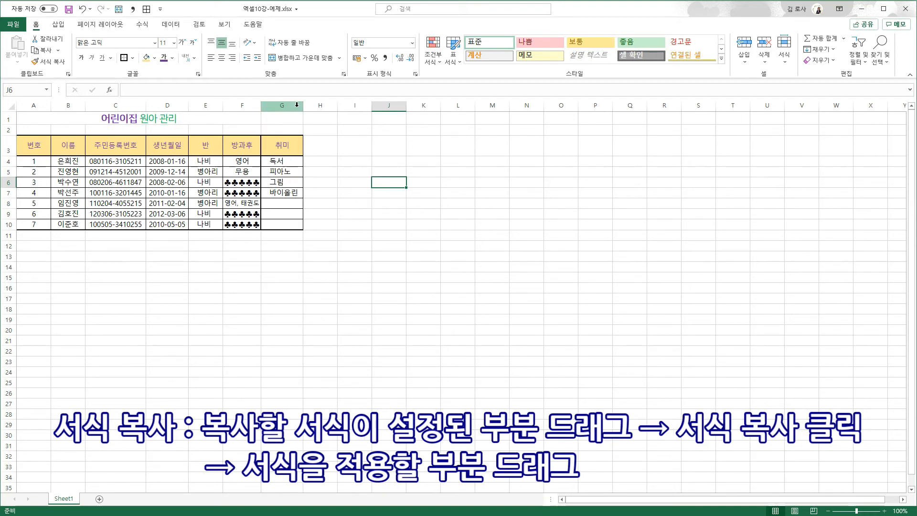
click(320, 171)
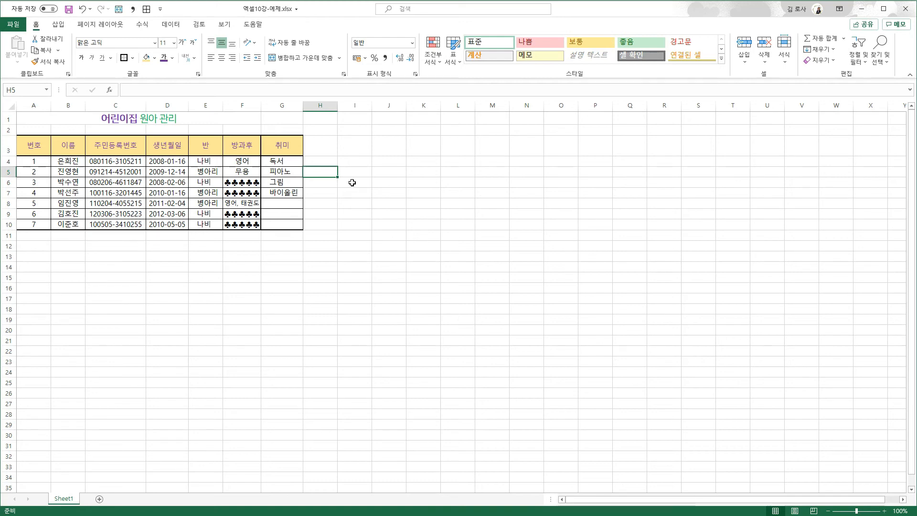
click(377, 170)
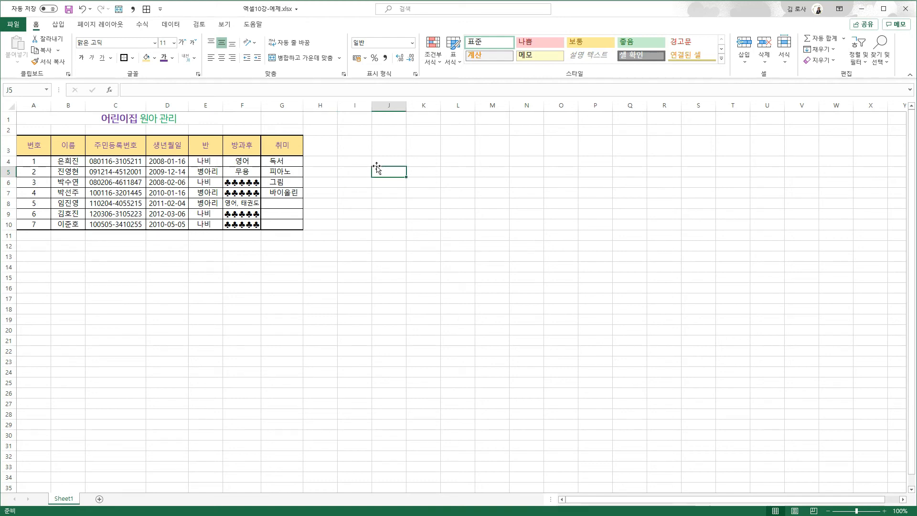
Format the inside vertical borders of the whole table A3:G10 as green dashed lines.
click(289, 204)
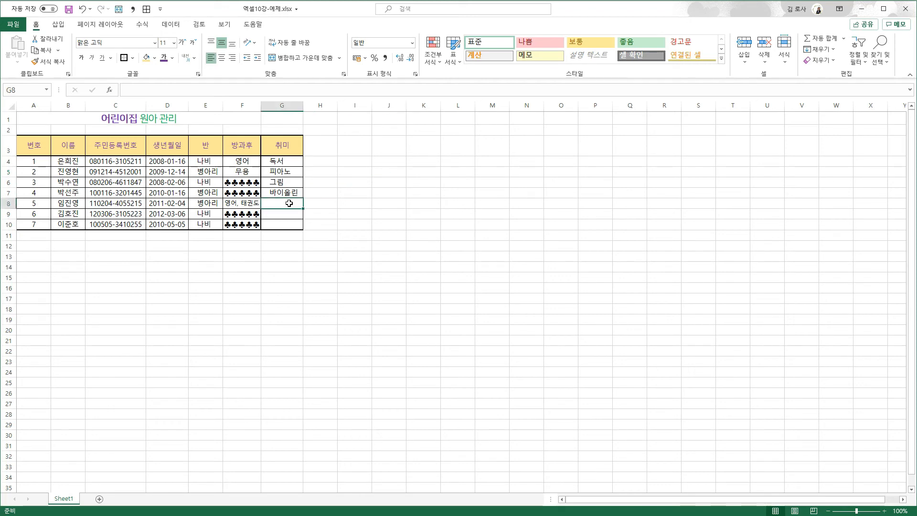
key(ctrl+a)
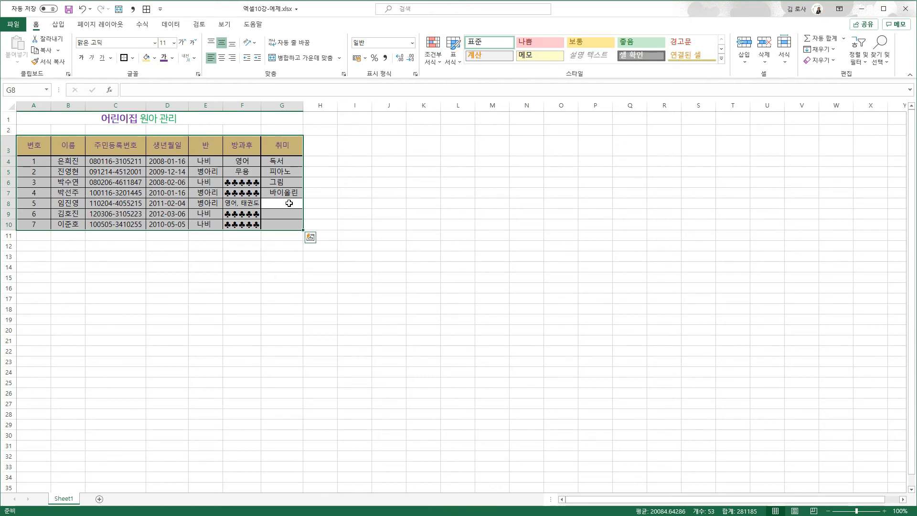
key(ctrl+1)
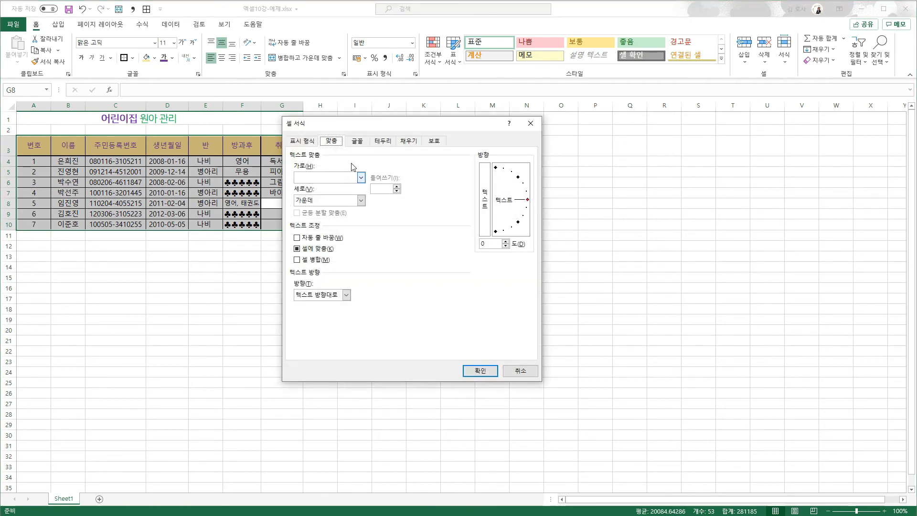
click(377, 142)
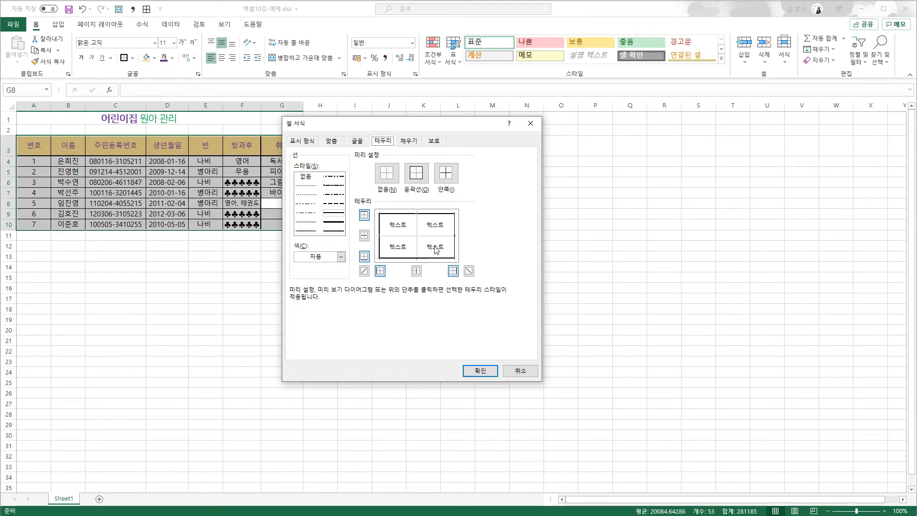
click(311, 223)
click(341, 256)
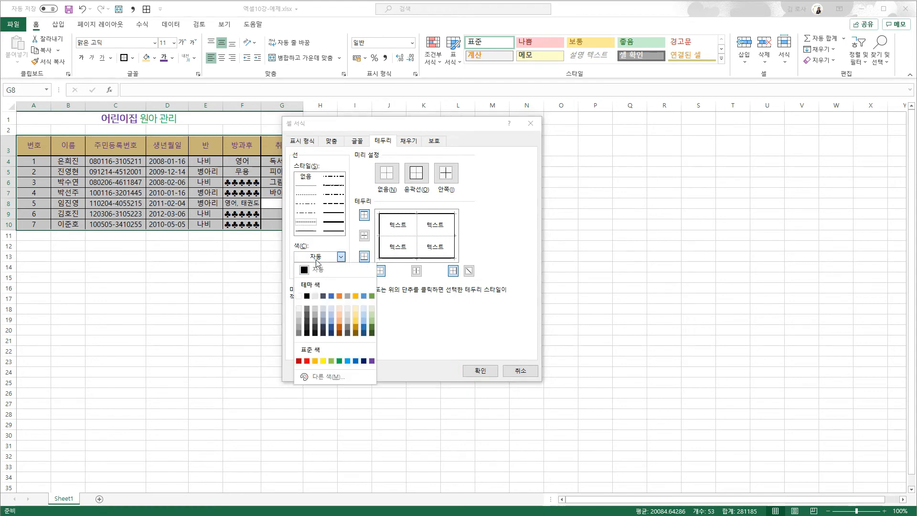
click(340, 360)
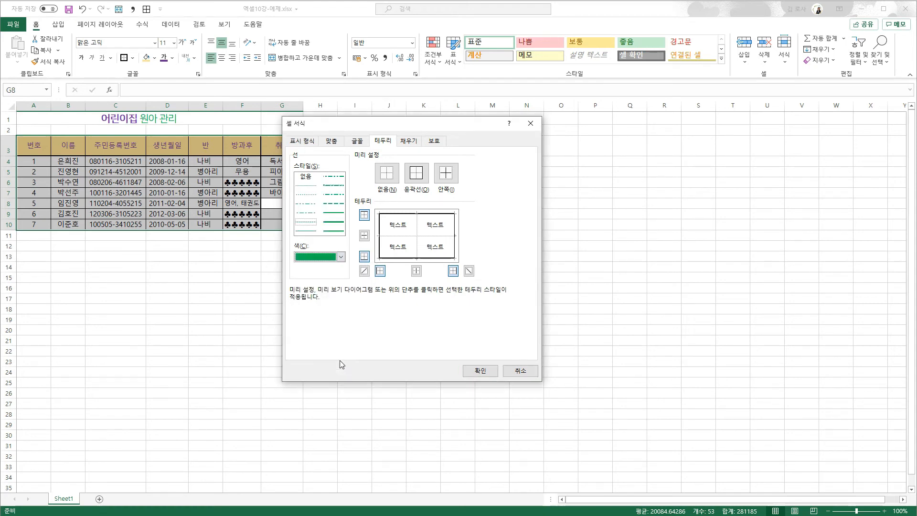
click(416, 271)
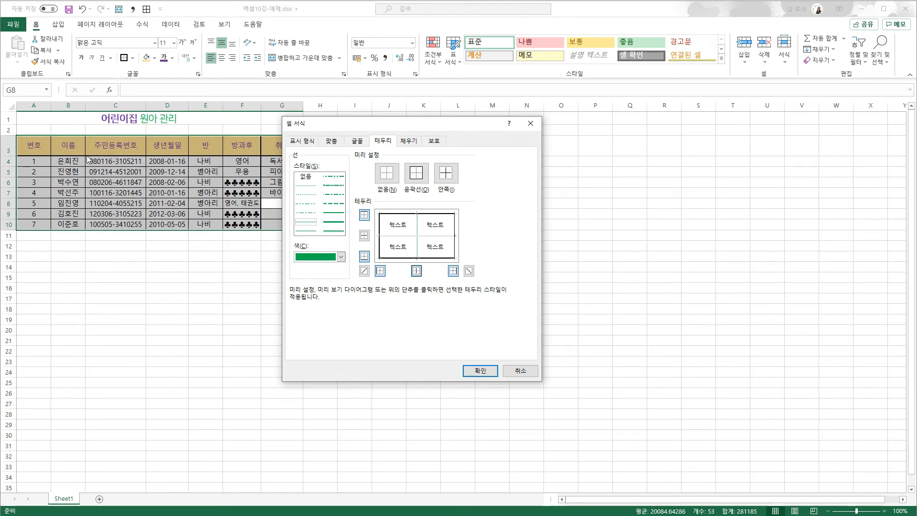
click(479, 371)
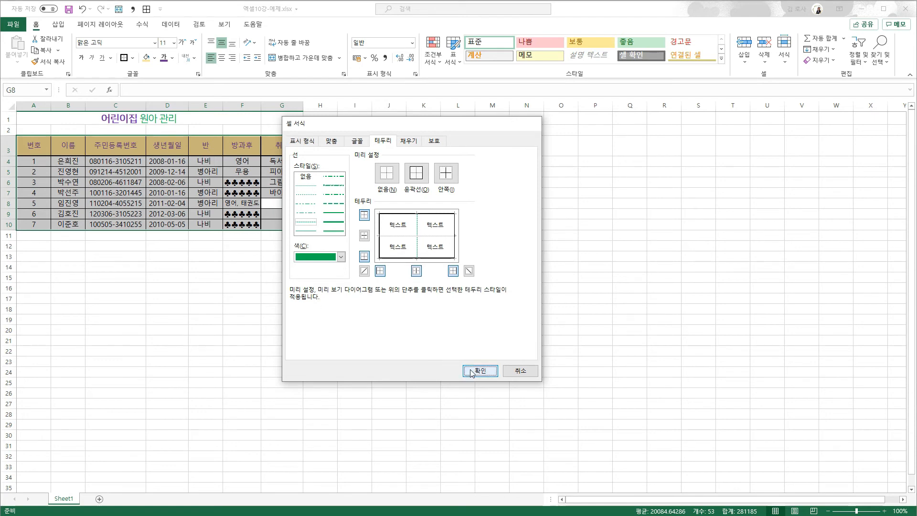
click(407, 356)
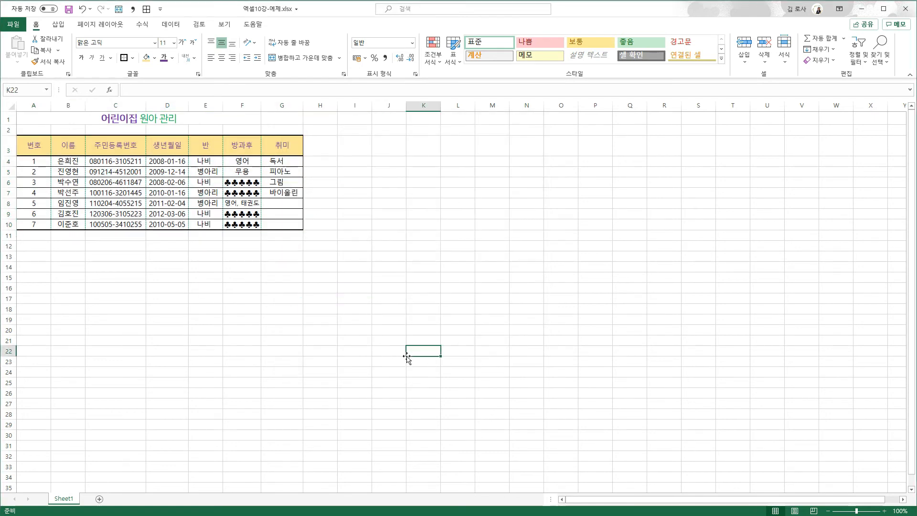
Remove the left and right outer borders of the table A3:G10.
click(54, 200)
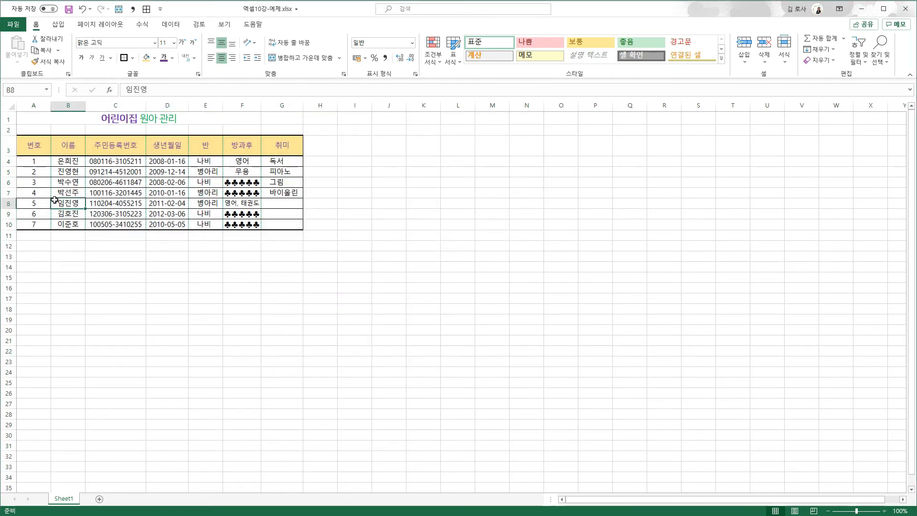
key(ctrl+a)
key(ctrl+1)
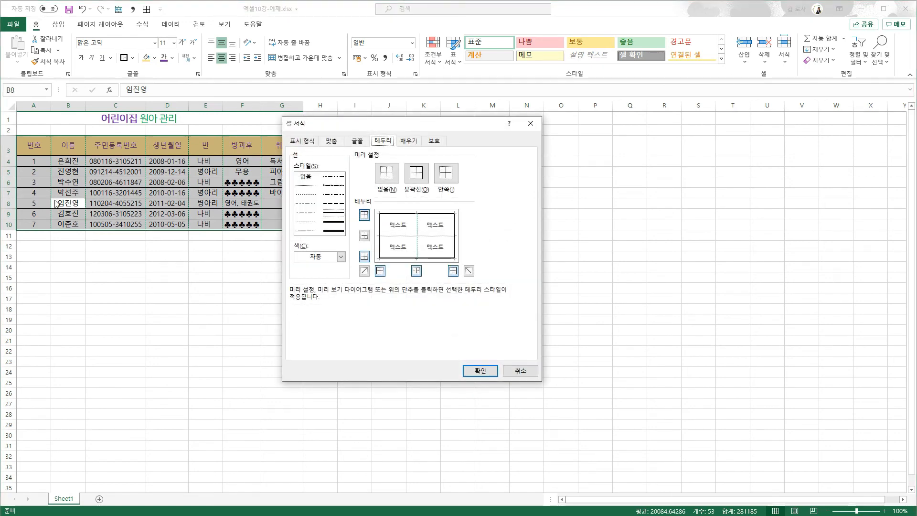
click(307, 179)
click(380, 270)
click(453, 270)
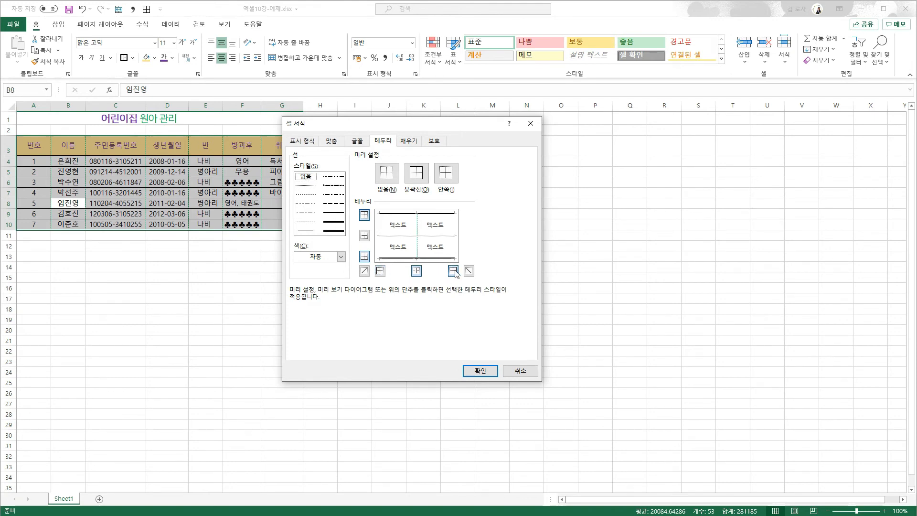
click(473, 370)
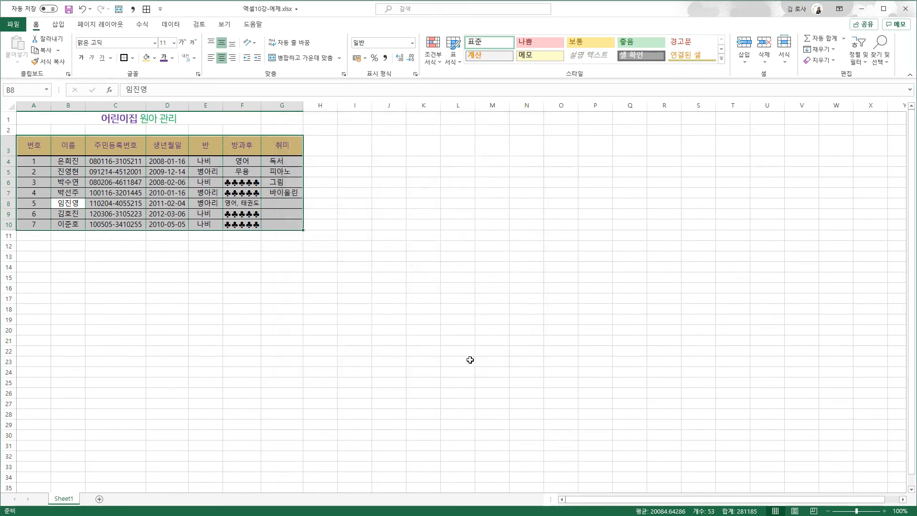
click(422, 222)
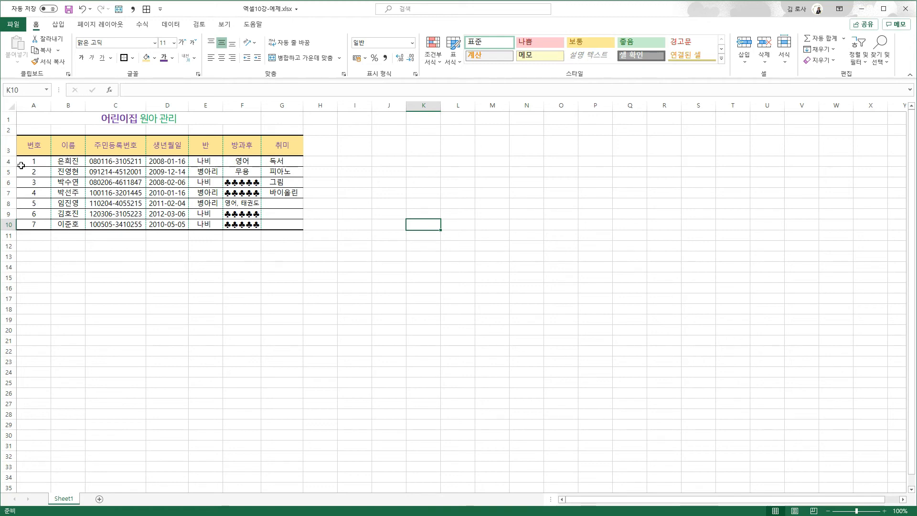
Insert an empty column before column A.
right_click(34, 106)
click(66, 185)
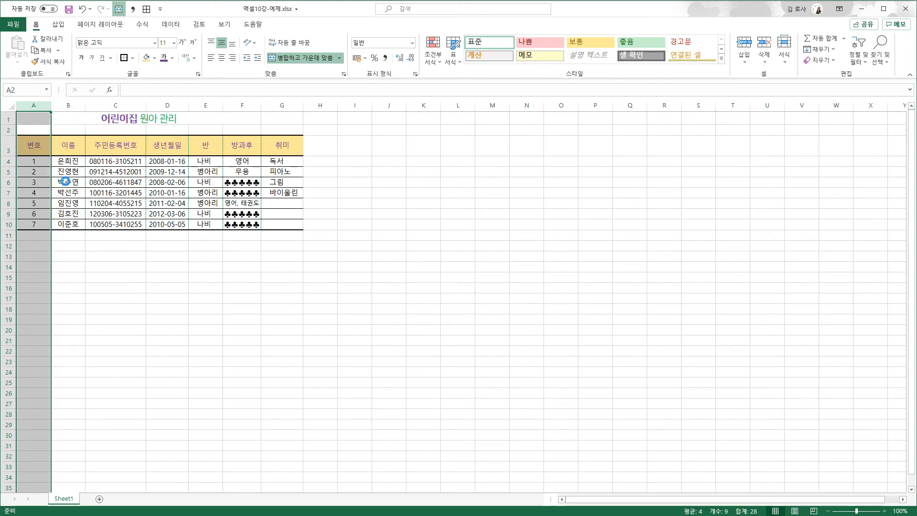
click(128, 189)
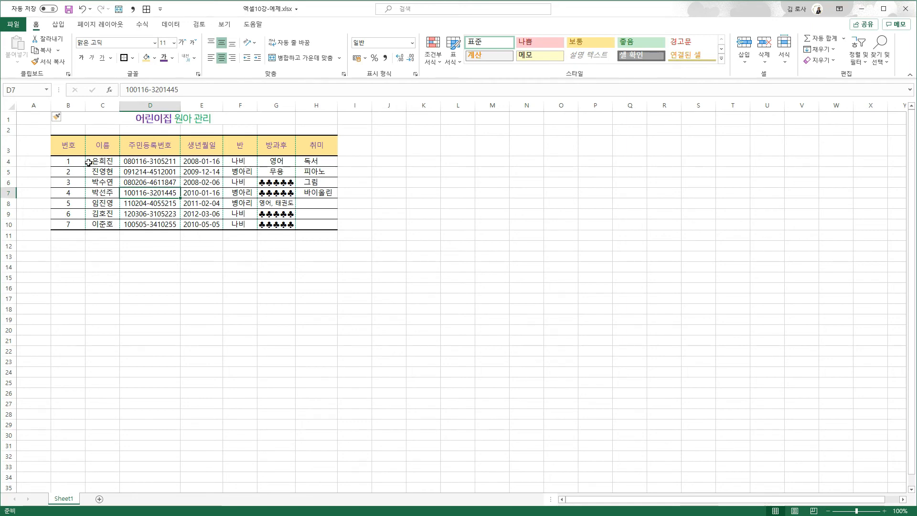
Set the width of the empty column A to 1.
right_click(33, 106)
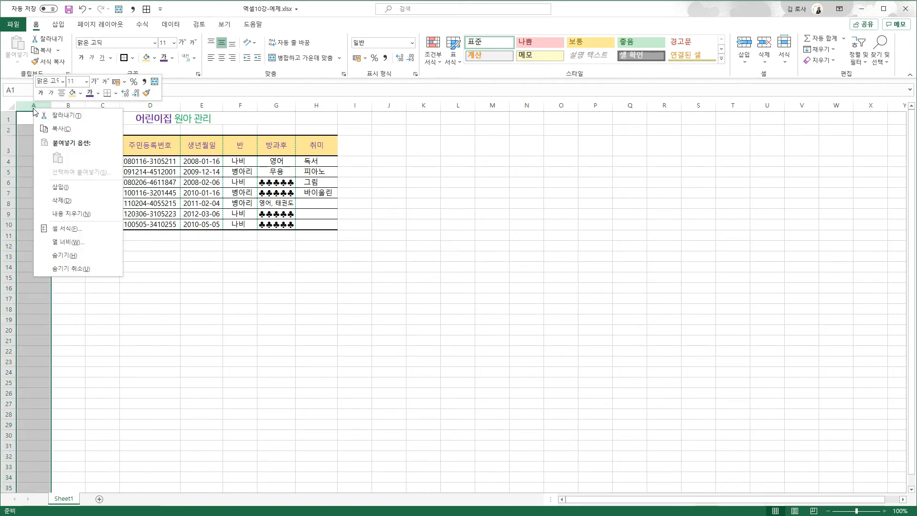
click(70, 241)
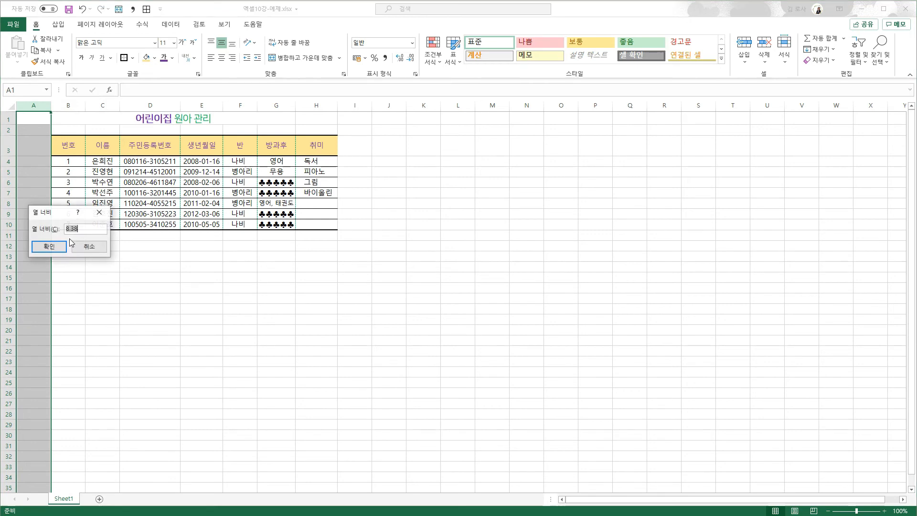
text(1)
key(Return)
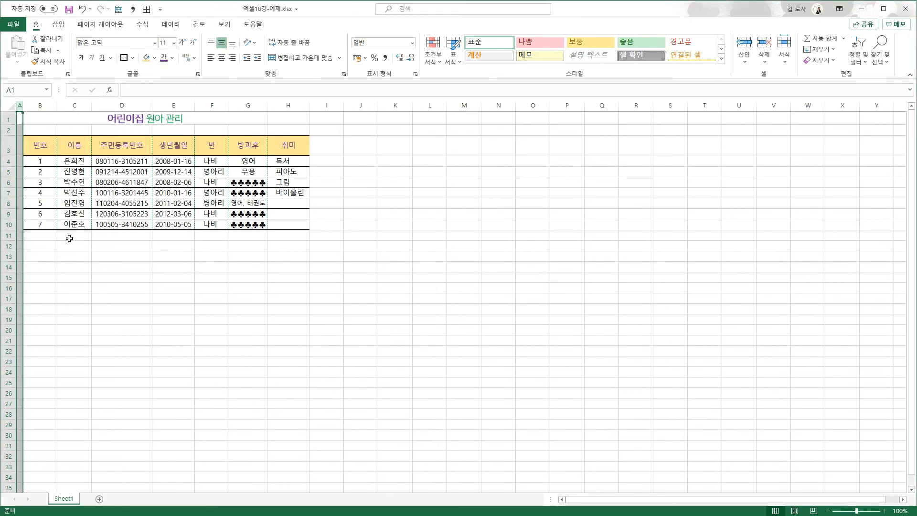
click(255, 263)
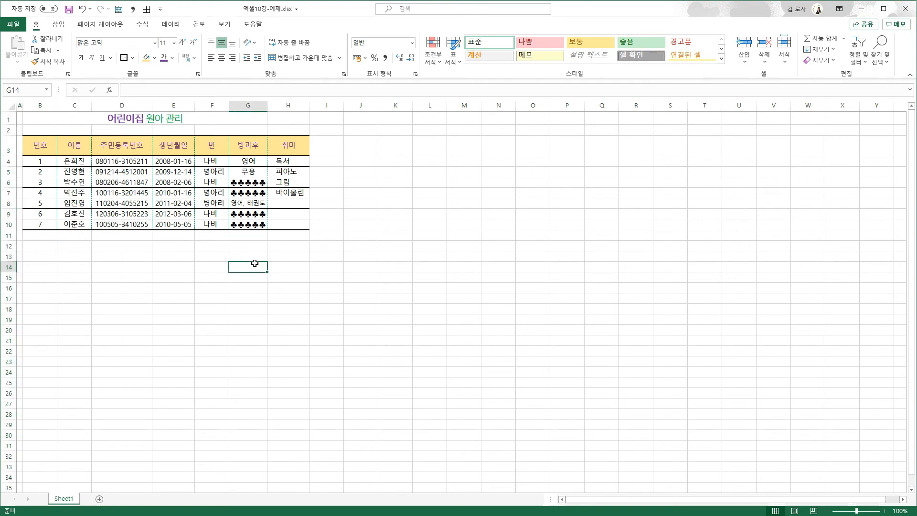
Change the top and bottom outer borders of the whole table B3:H10 to purple double lines.
drag(42, 162, 67, 174)
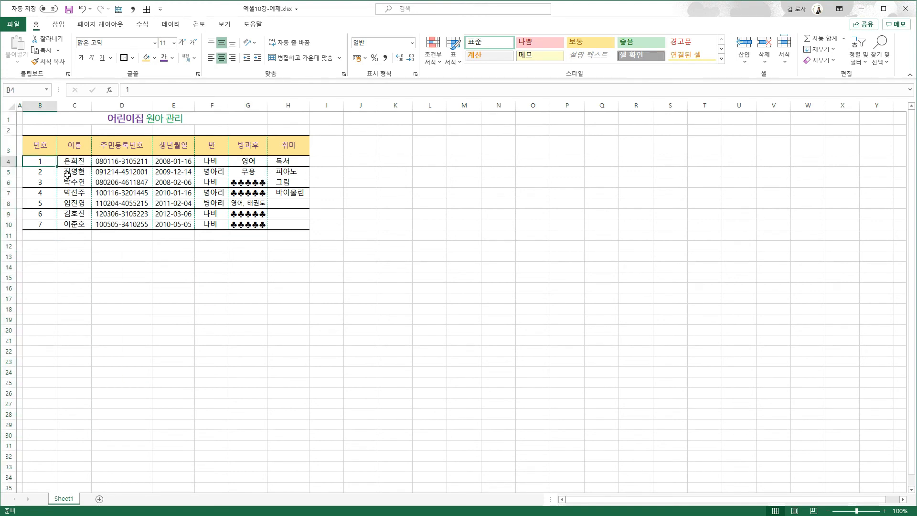
key(ctrl+a)
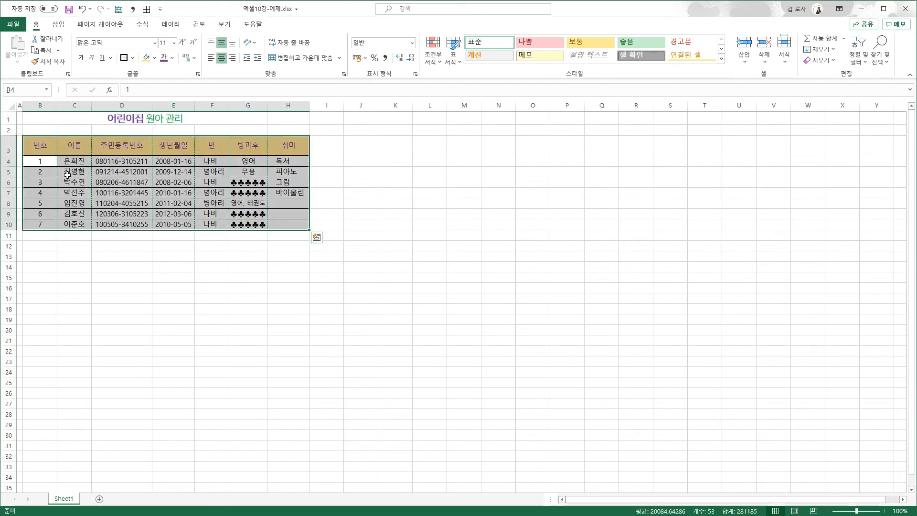
key(ctrl+1)
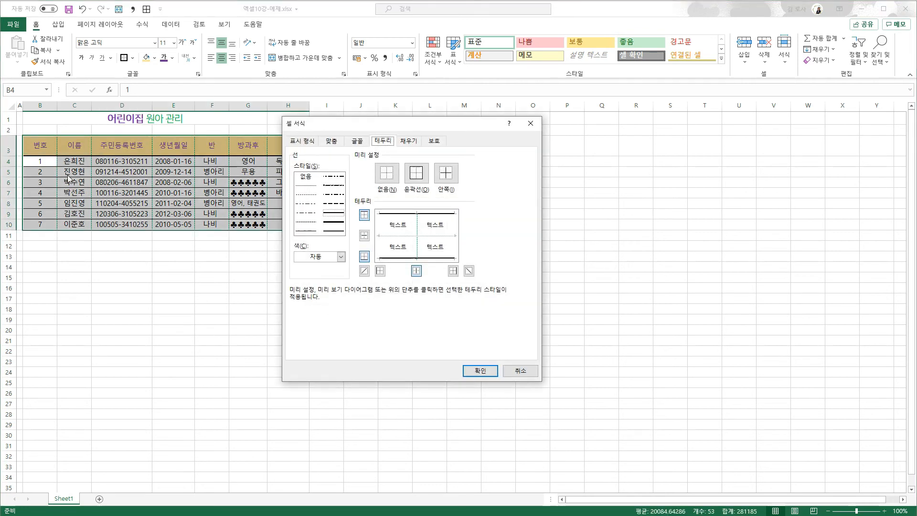
click(334, 231)
click(340, 257)
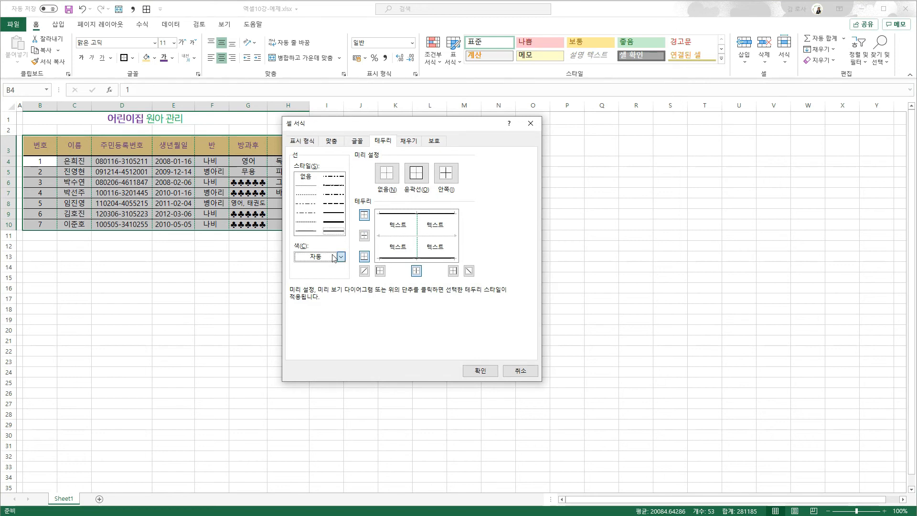
click(372, 362)
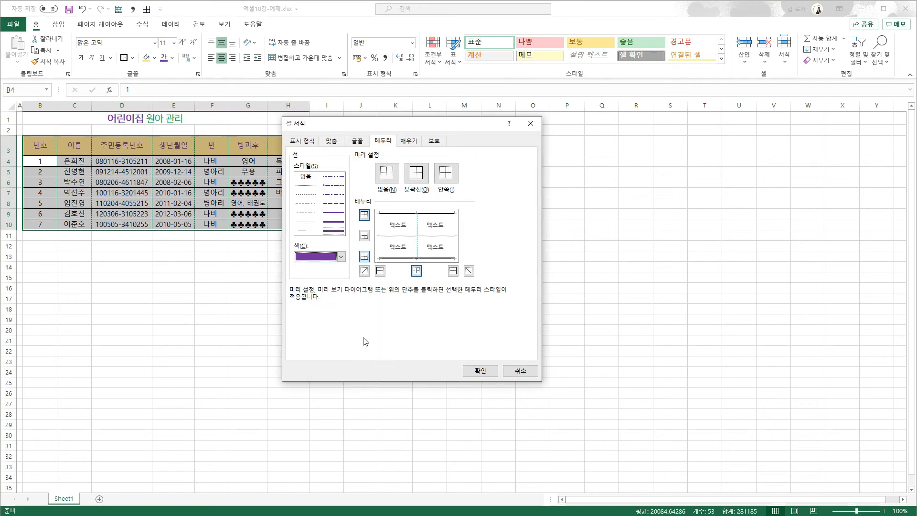
click(365, 216)
click(364, 257)
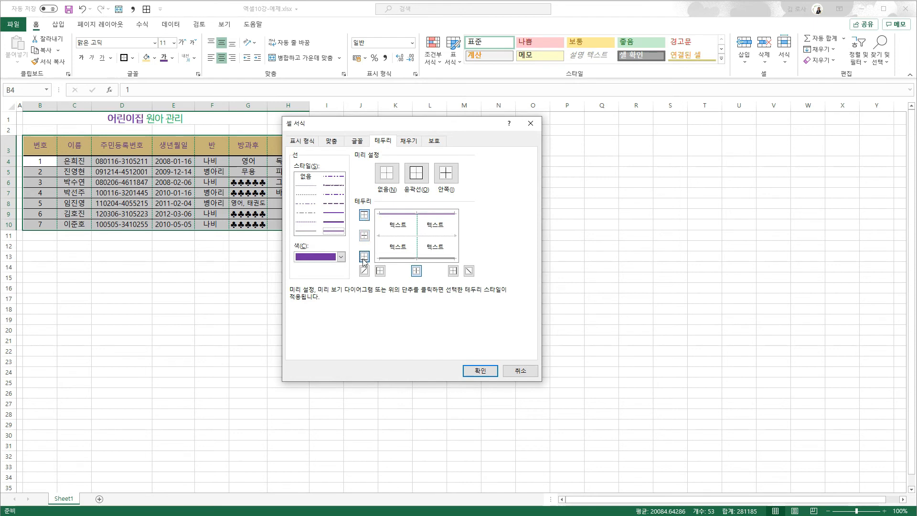
click(480, 371)
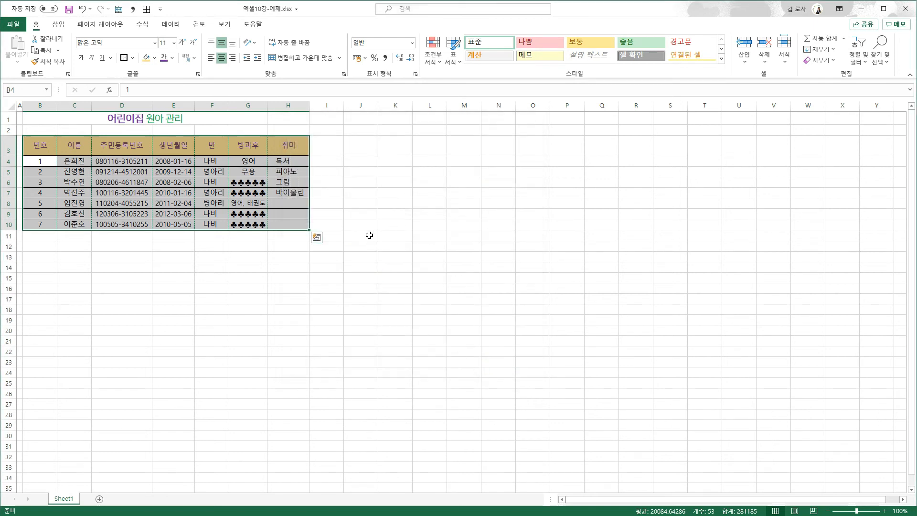
click(362, 214)
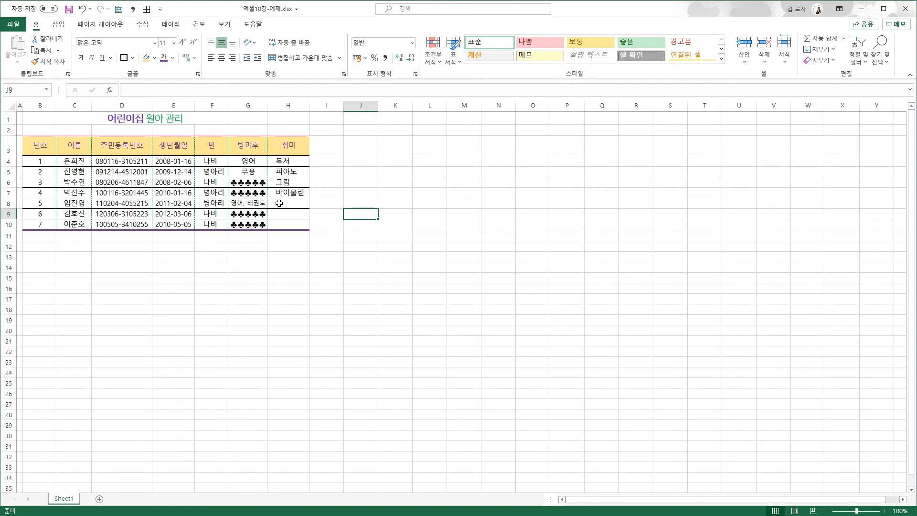
Add thin black diagonal borders in both directions to the empty hobby cells H8:H10.
drag(279, 203, 282, 226)
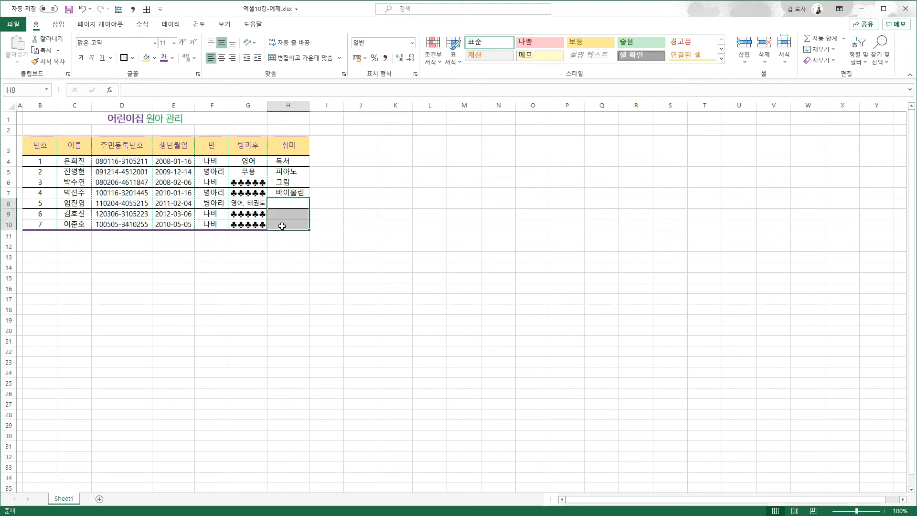
key(ctrl+1)
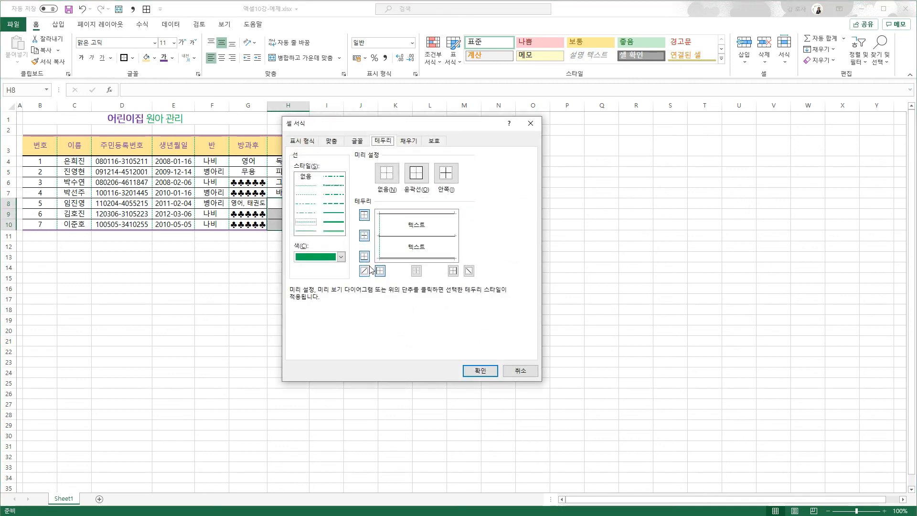
click(304, 232)
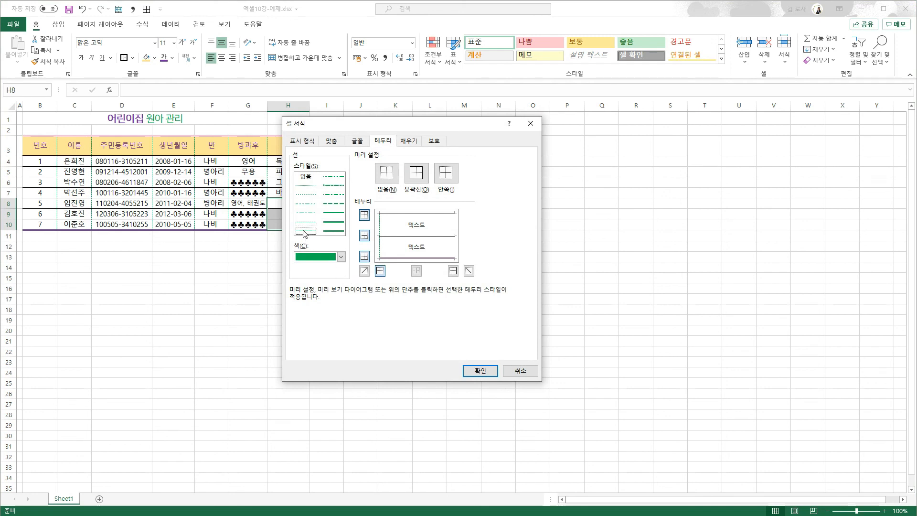
click(312, 256)
click(310, 297)
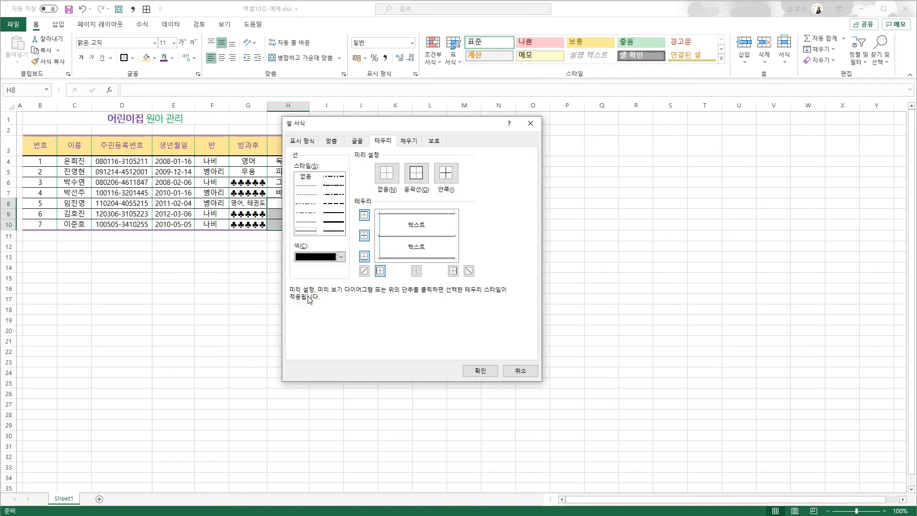
click(468, 271)
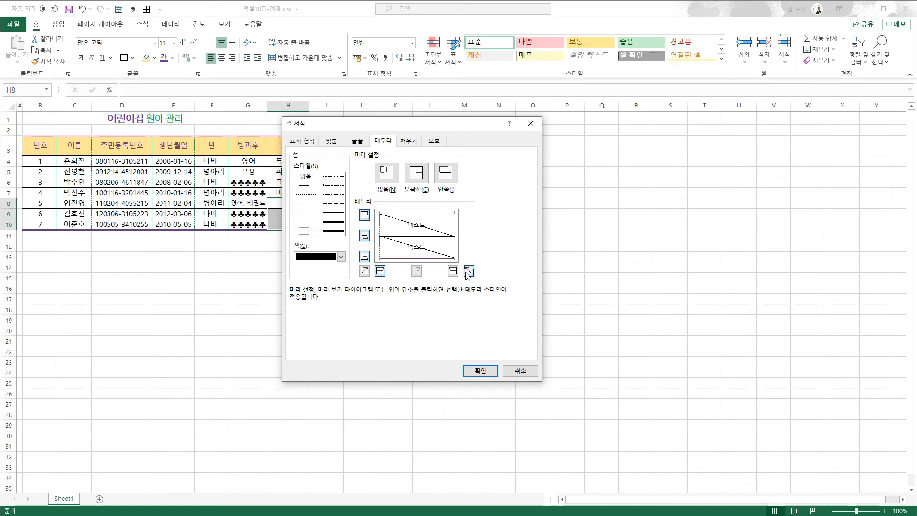
click(364, 271)
click(480, 371)
click(356, 234)
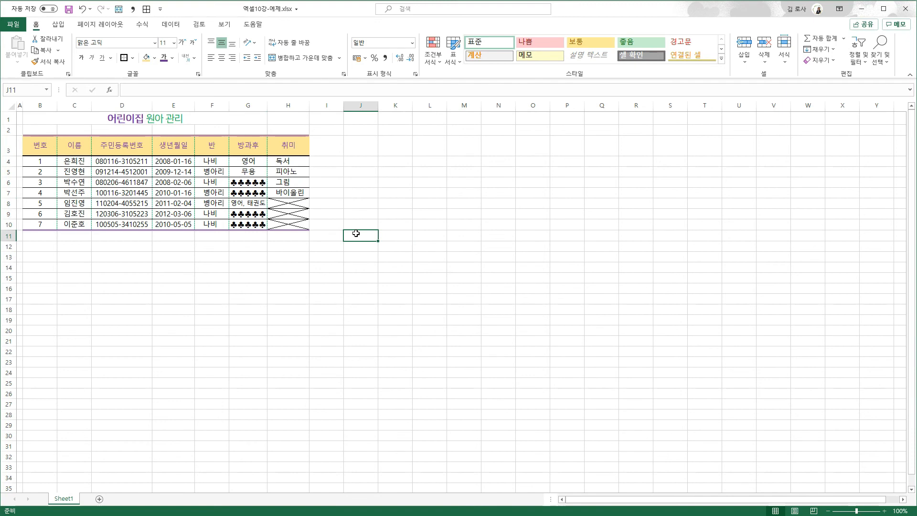
Merge and center the crossed-out cells H8:H10 into one cell.
drag(296, 203, 295, 224)
click(313, 58)
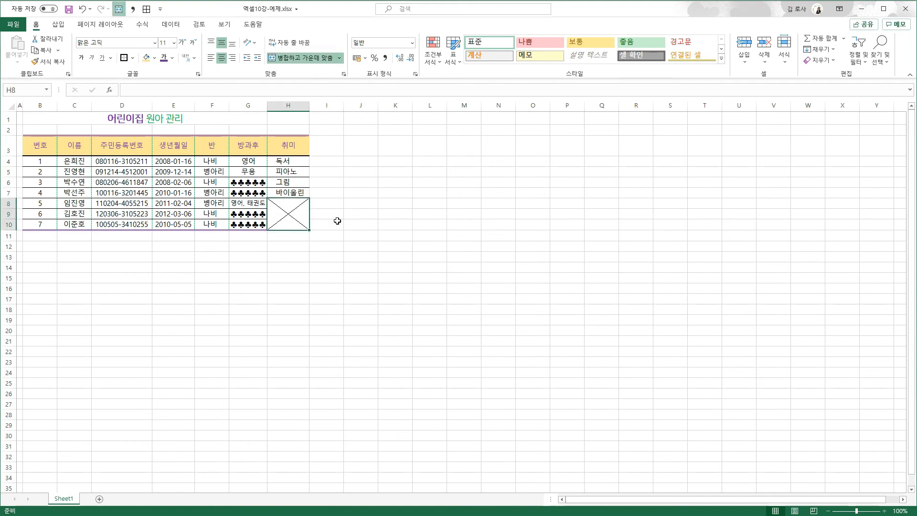
click(361, 174)
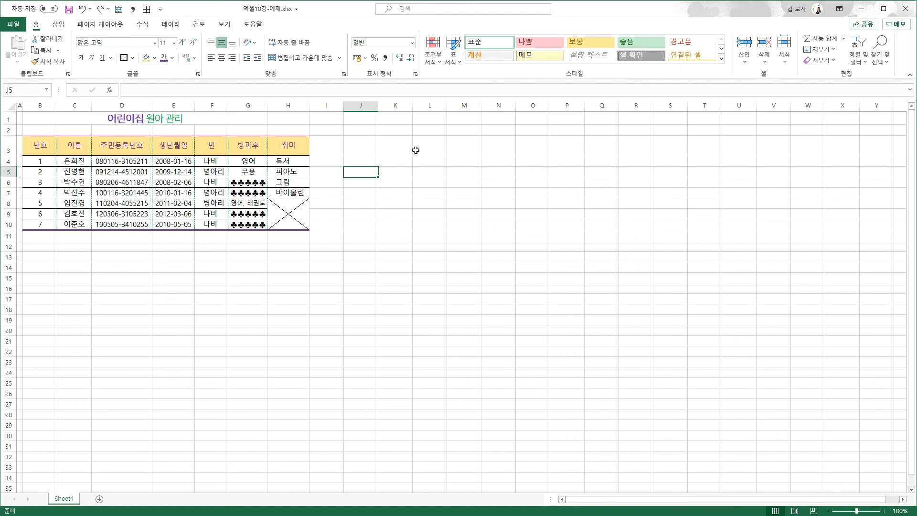
Enter 월 in L3 and fill the weekday series across to 금 in P3.
click(430, 146)
text(월)
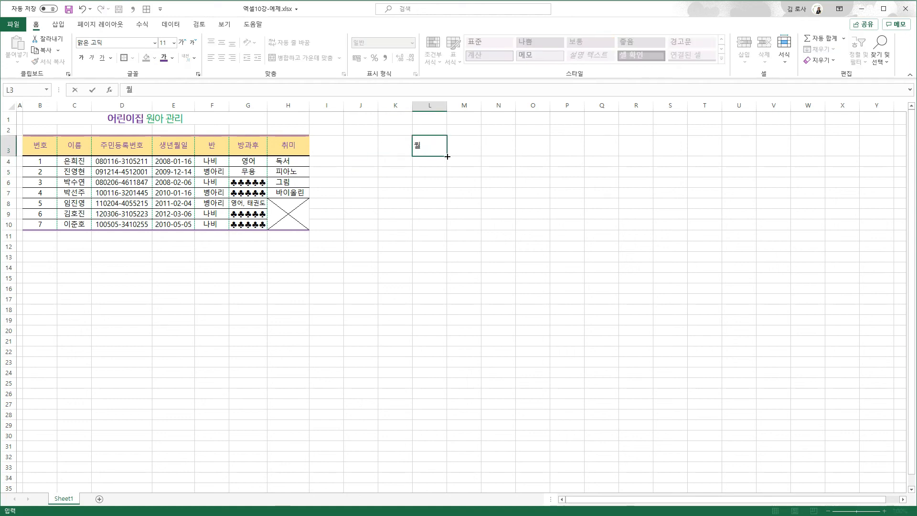
key(shift+Right)
drag(528, 152, 591, 156)
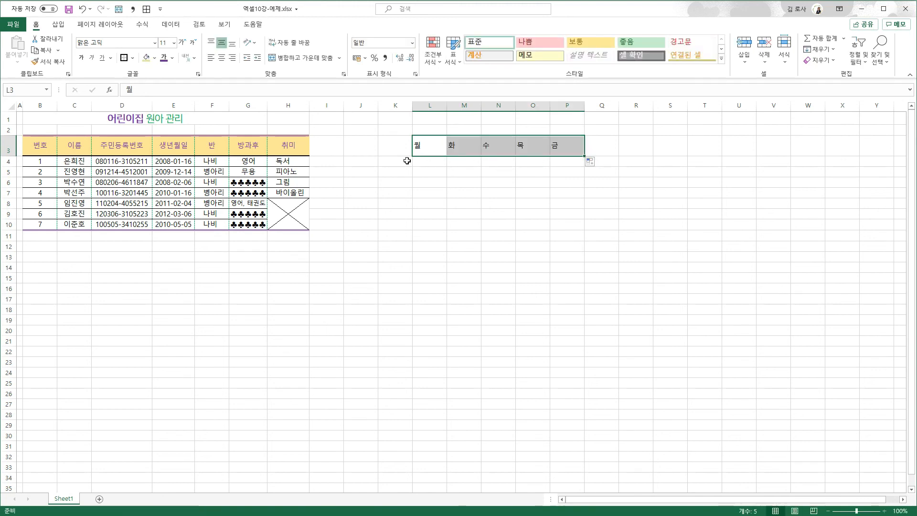
Enter 1교시 in K4 and fill the series down to 8교시 in K11.
key(Left)
click(393, 161)
text(1교시)
drag(411, 167, 395, 239)
drag(424, 162, 529, 247)
Add a diagonal border running from upper left to lower right in the timetable's corner cell K3.
click(385, 143)
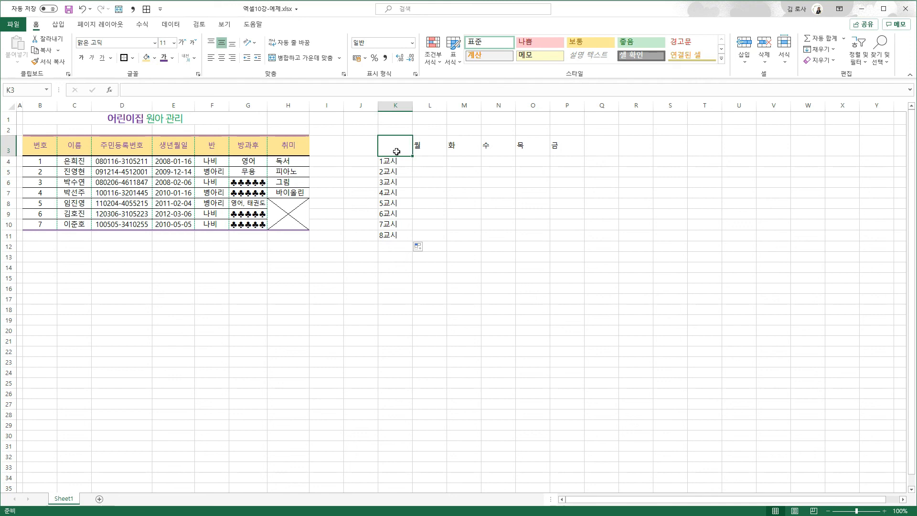
key(ctrl+1)
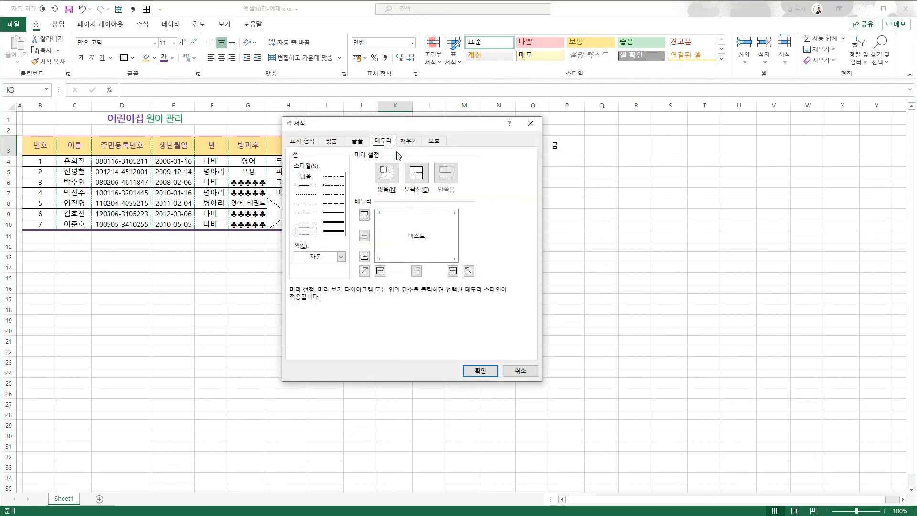
click(468, 270)
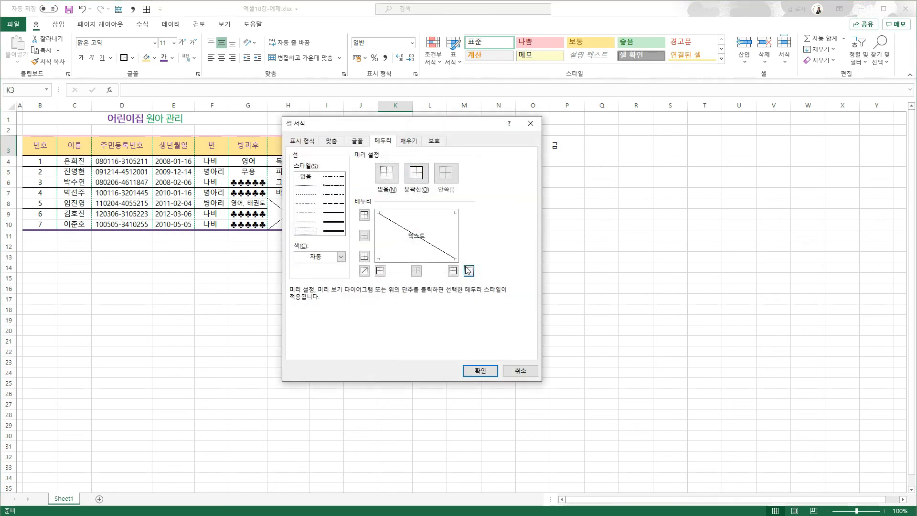
click(479, 372)
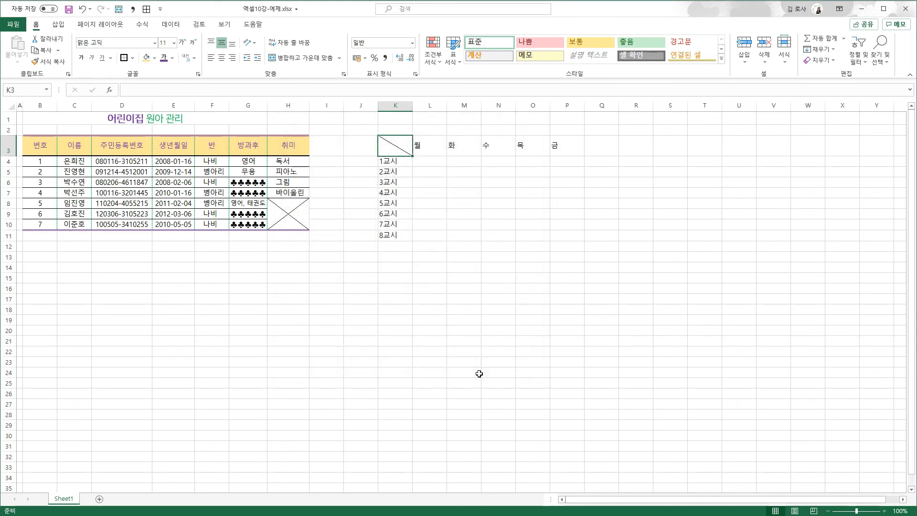
Enter 요일 and 시간 on two separate lines in the corner cell K3.
text(요일)
key(alt+Return)
text(시간)
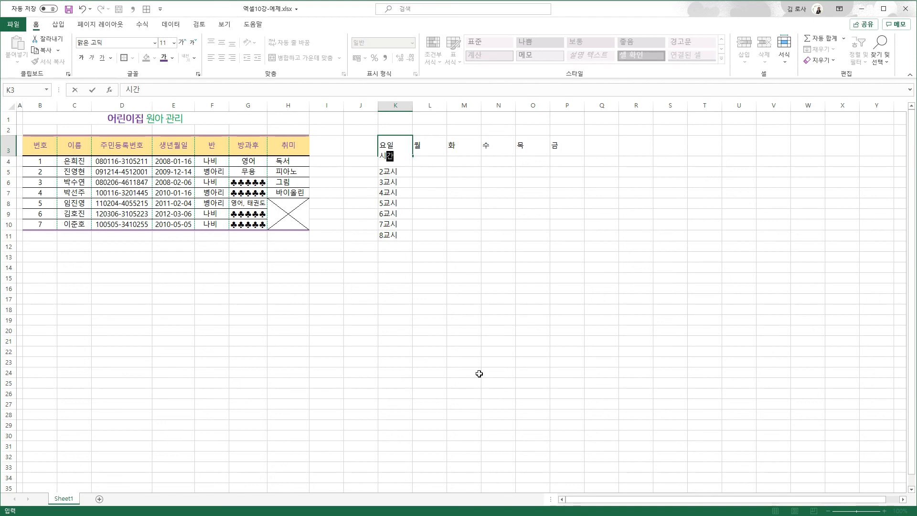
key(Return)
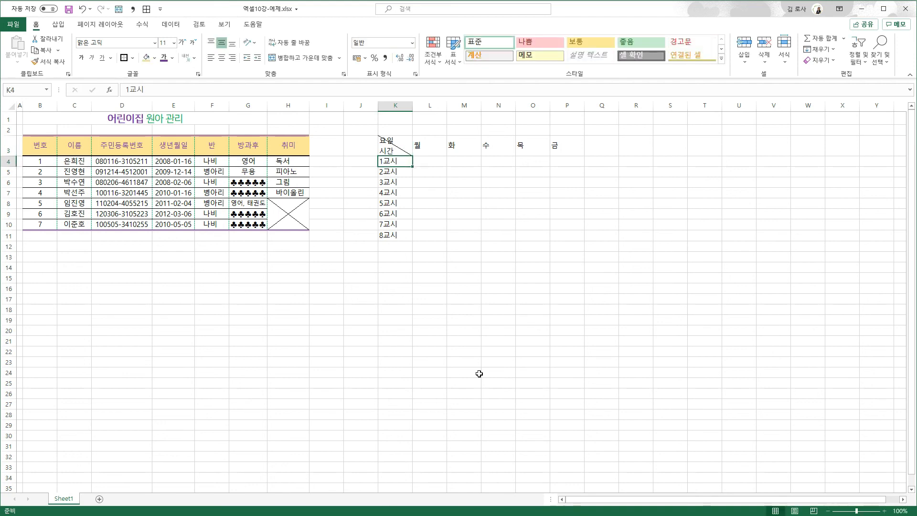
Indent 요일 with leading spaces in K3 so it sits to the right of the diagonal line.
double_click(380, 143)
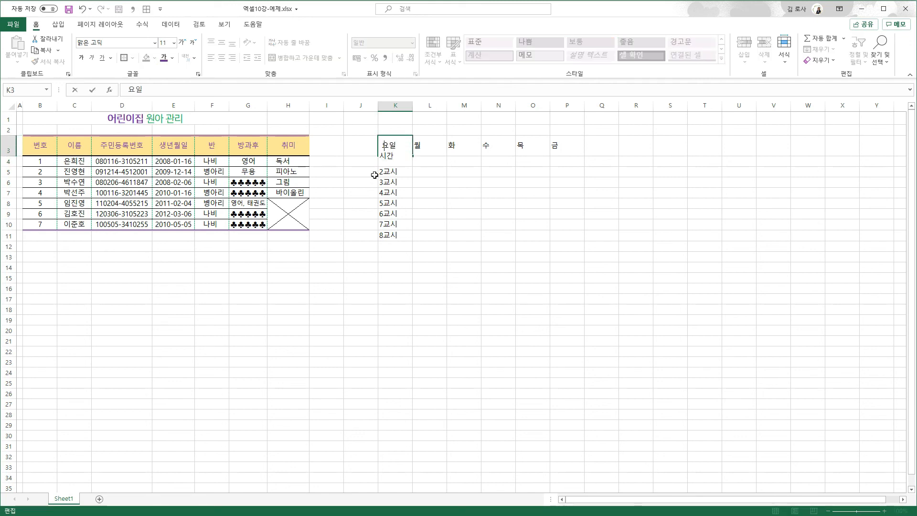
key(Return)
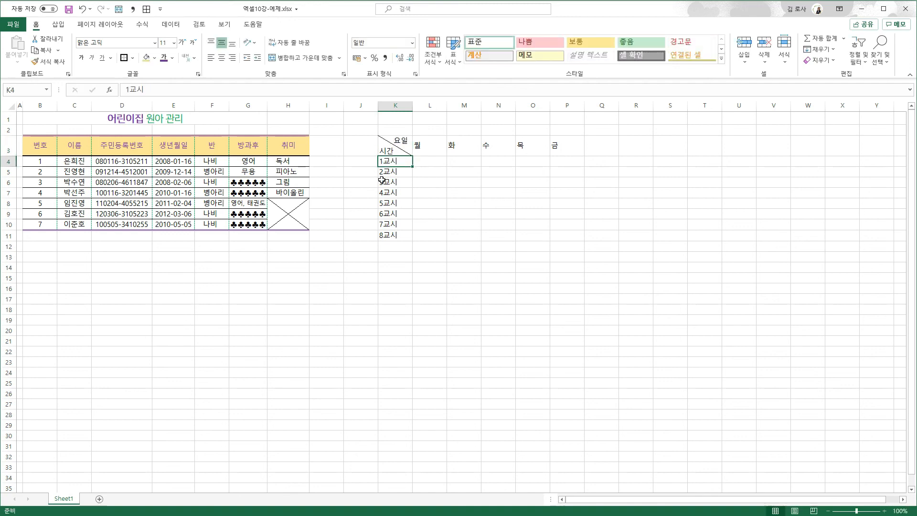
click(422, 191)
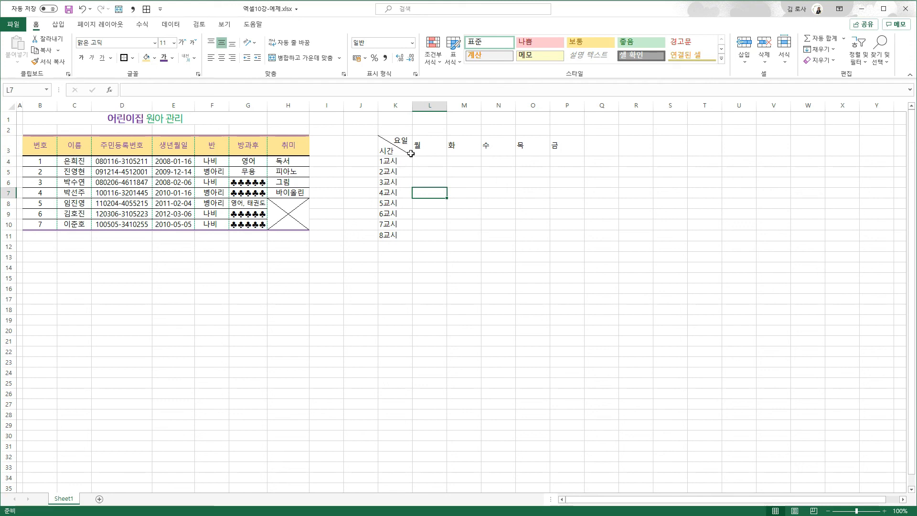
click(367, 192)
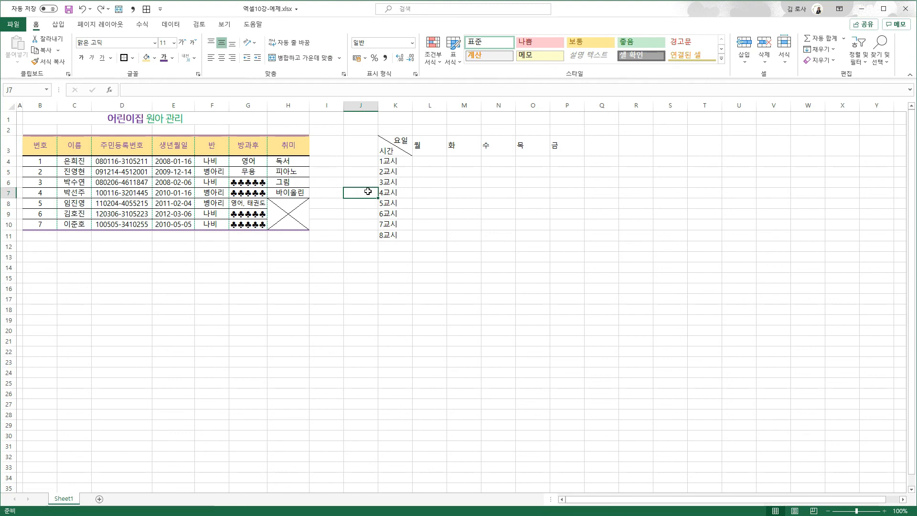
Unmerge the title in row 1 and merge and center it across B1:H1.
click(155, 116)
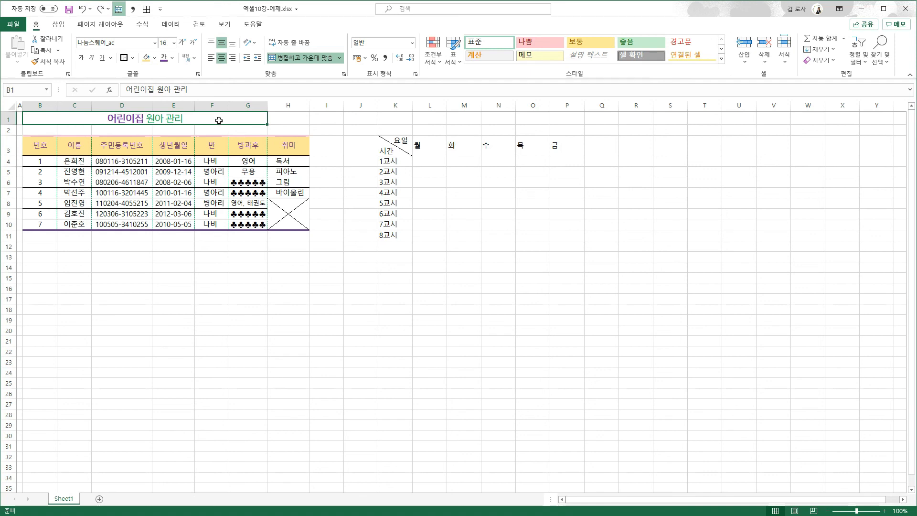
click(287, 61)
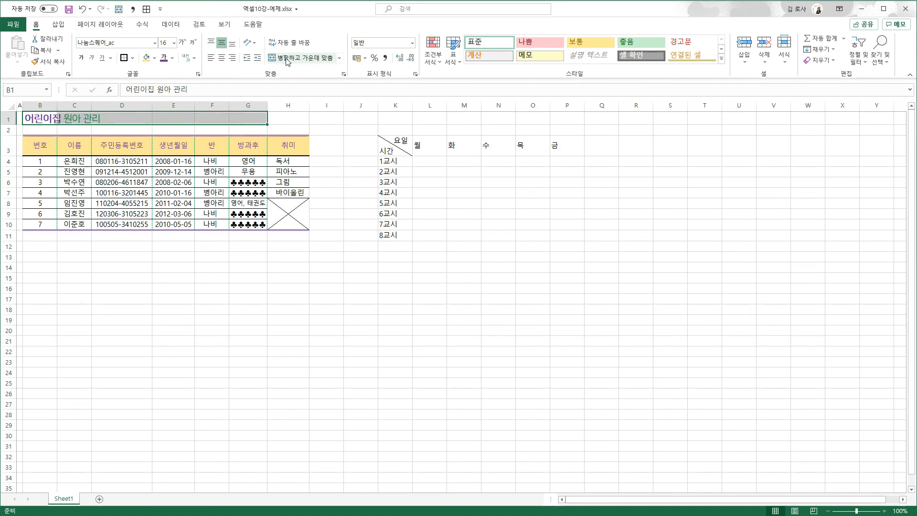
drag(46, 118, 289, 116)
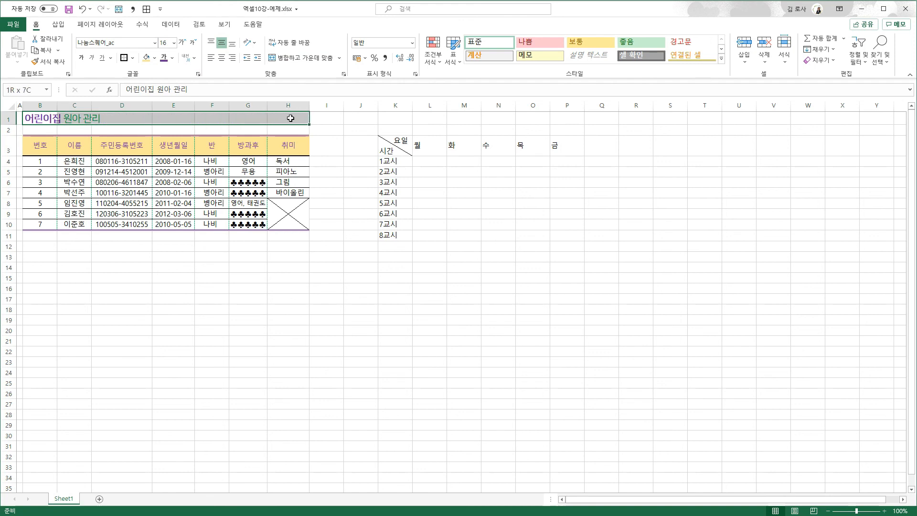
click(284, 59)
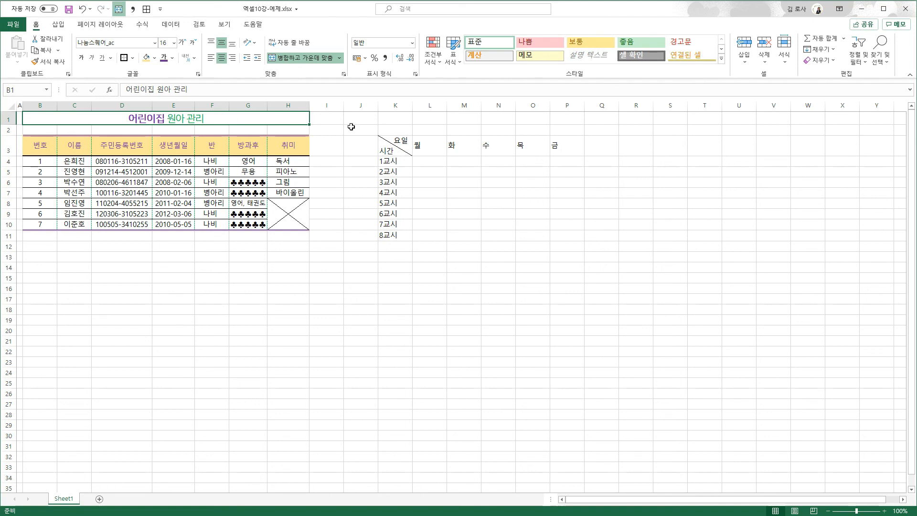
Try the 제목 1 cell style on the merged title and replace it with 제목 2.
click(722, 60)
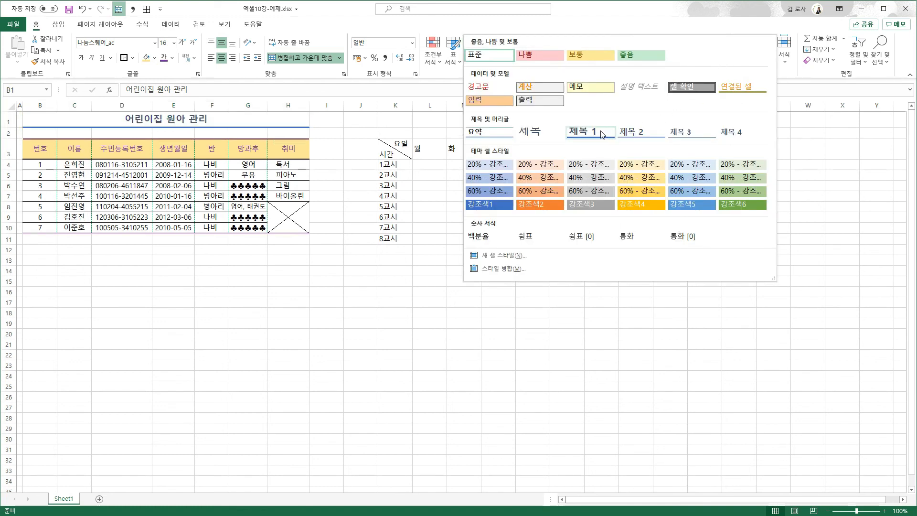
click(601, 132)
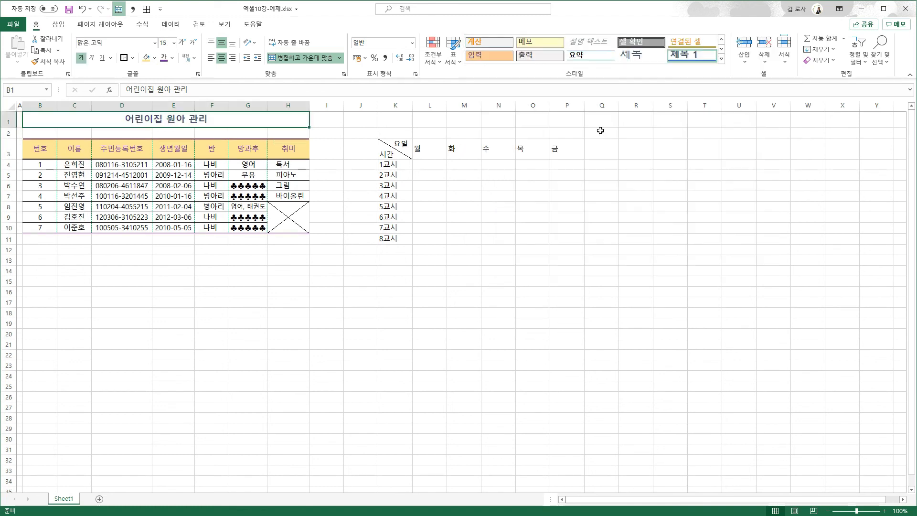
click(721, 60)
click(619, 134)
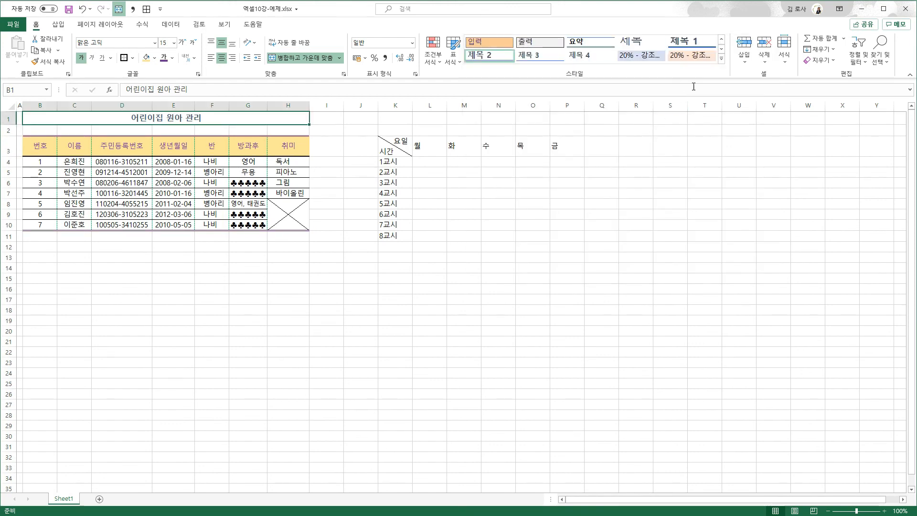
Apply the 제목 3 cell style to the merged title in row 1.
click(722, 59)
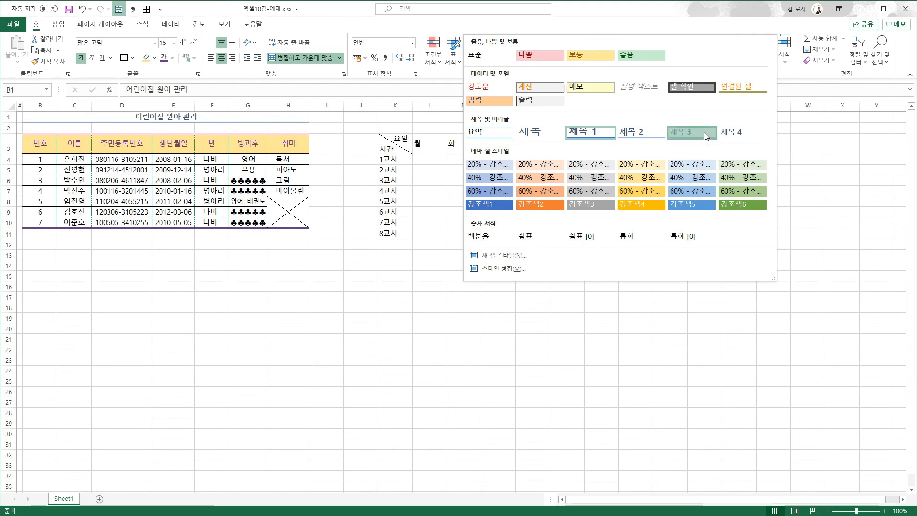
click(705, 135)
Apply the 20% - 강조색5 cell style to the 반 entries F4:F10 and a light green 강조색6 style to the 방과후 entries G4:G10.
drag(219, 159, 221, 220)
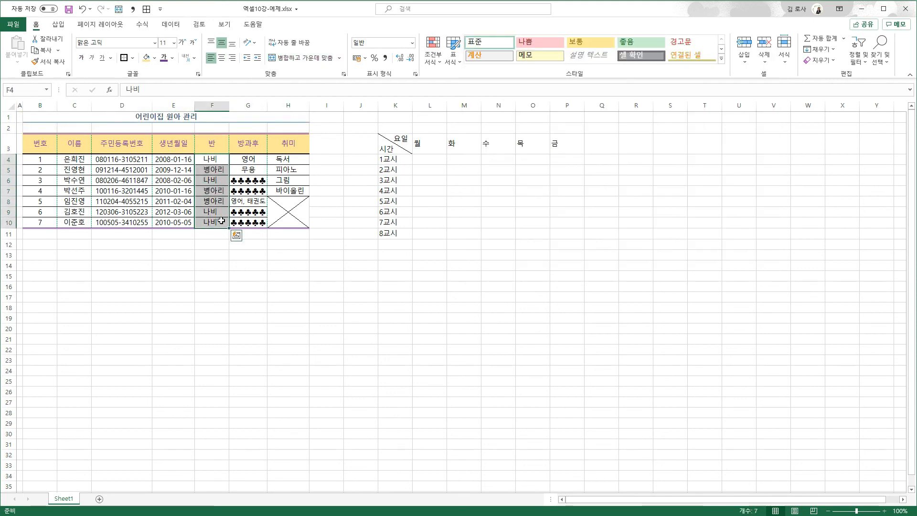
click(722, 58)
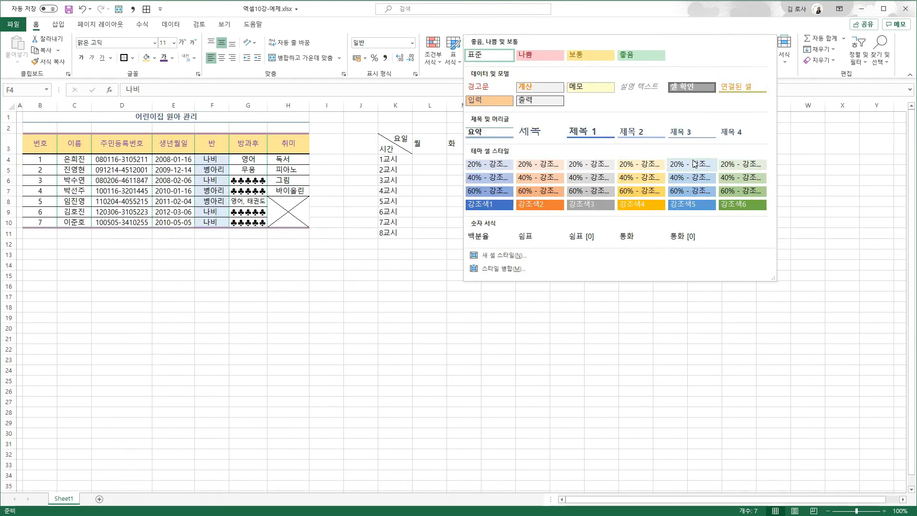
click(694, 164)
drag(247, 159, 248, 222)
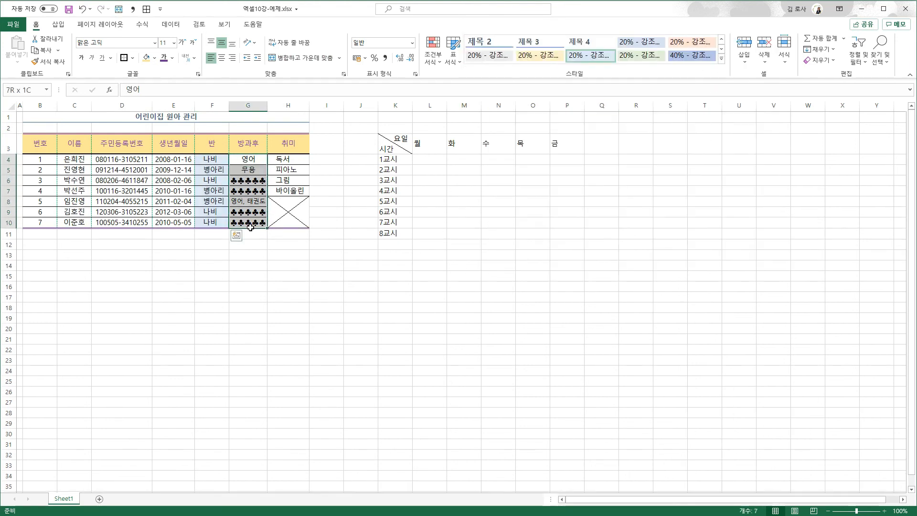
click(726, 62)
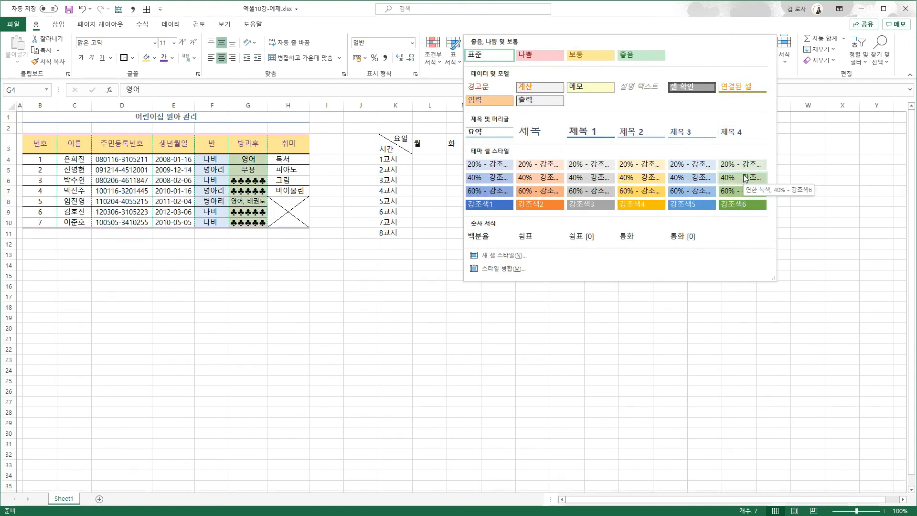
click(743, 177)
click(323, 203)
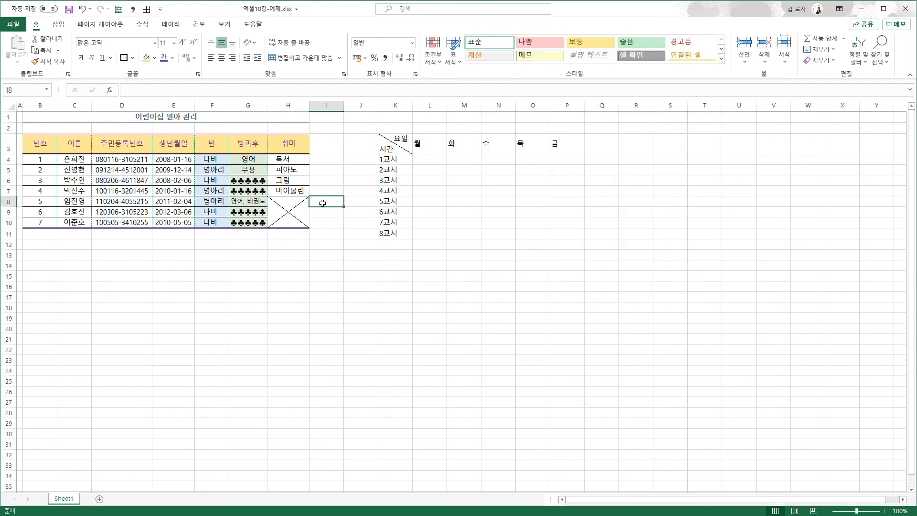